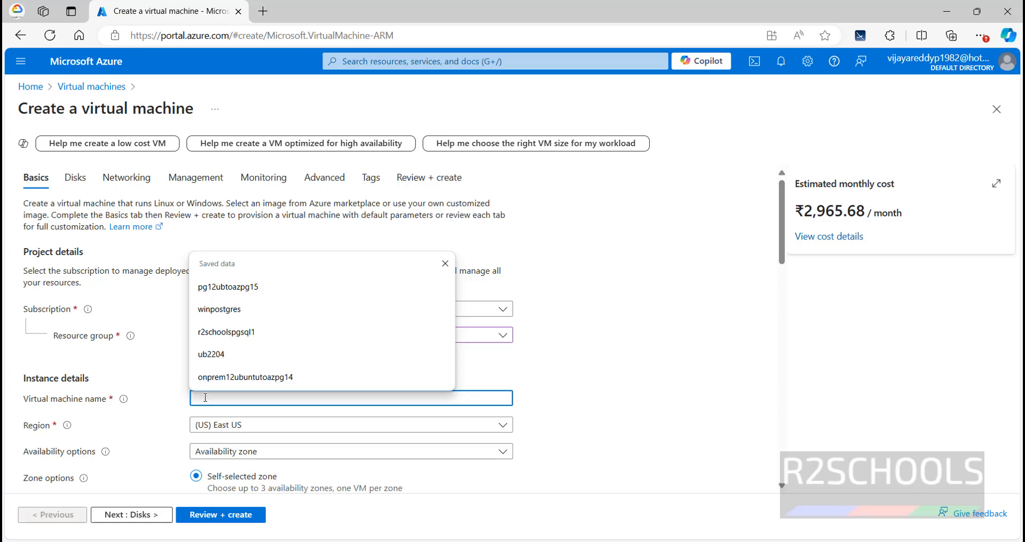
Step: Name the virtual machine azwinjns
type("az")
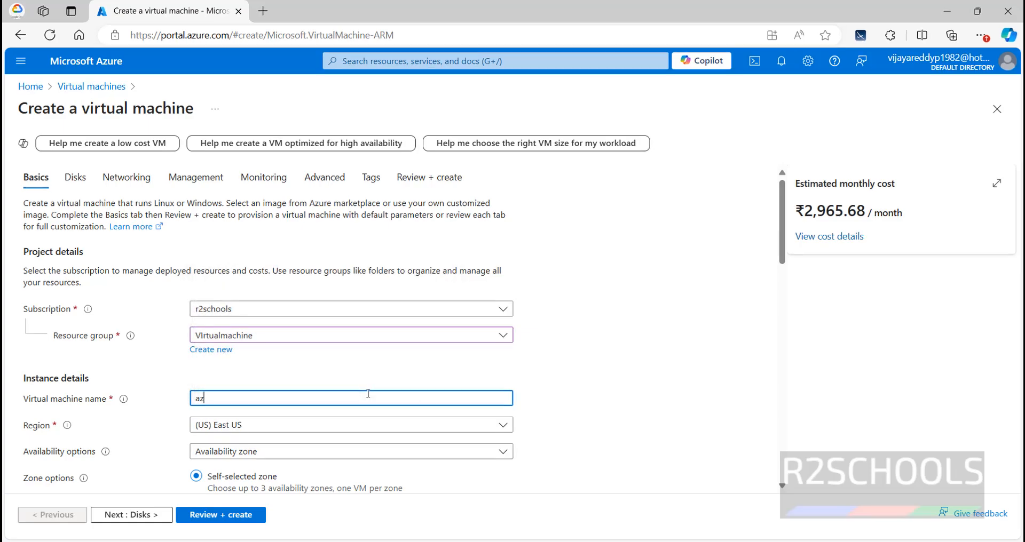
type("winjns")
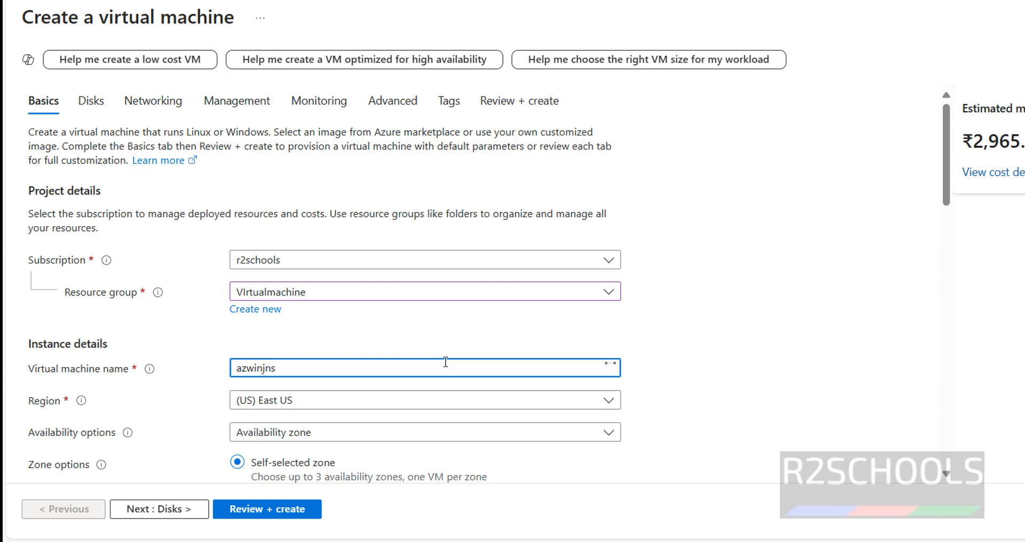
scroll(764, 342, "down", 1)
left_click_drag(320, 289, 162, 290)
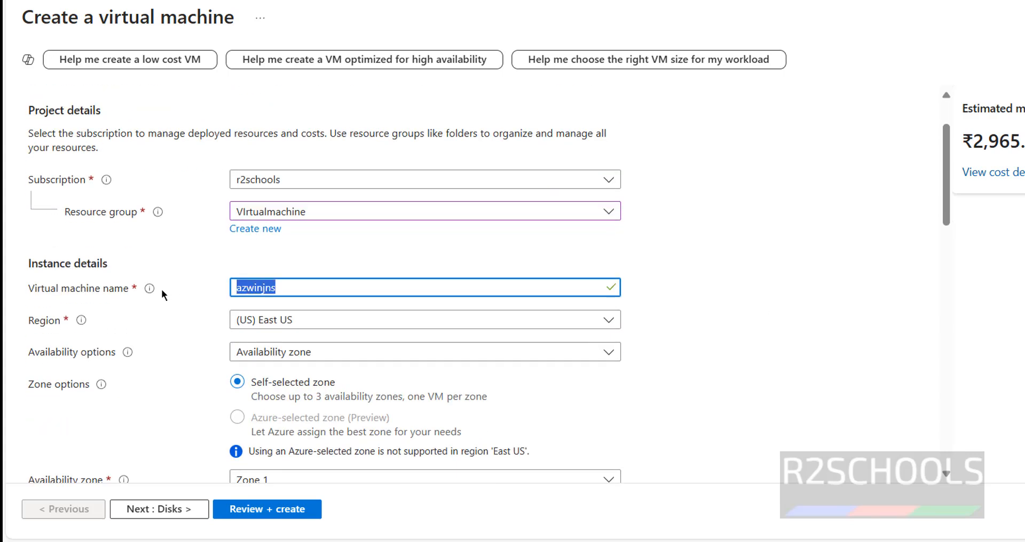
left_click(162, 289)
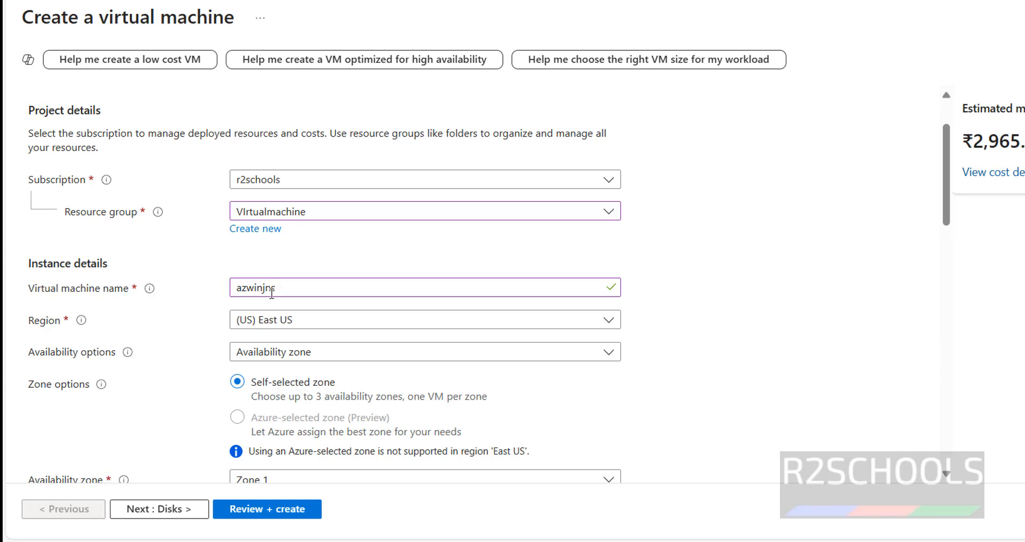
Step: Try (US) South Central US as the virtual machine's region, and switch it back to (US) East US
left_click(367, 321)
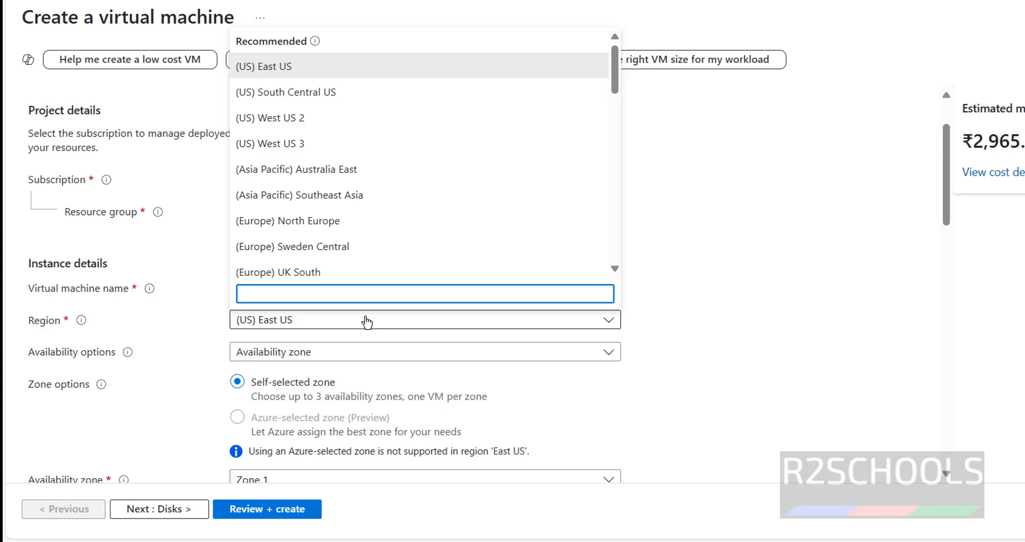
left_click_drag(972, 141, 1024, 142)
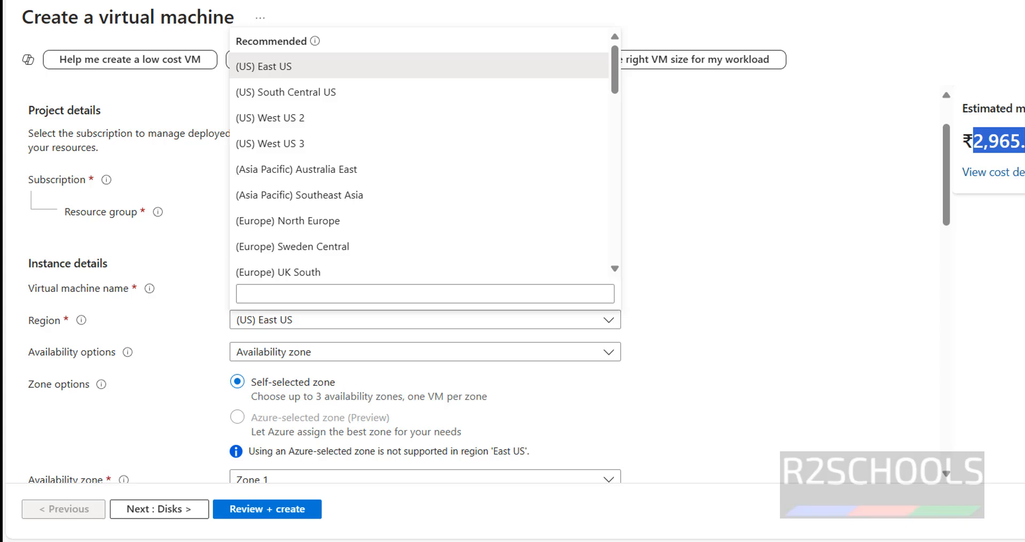
left_click(297, 94)
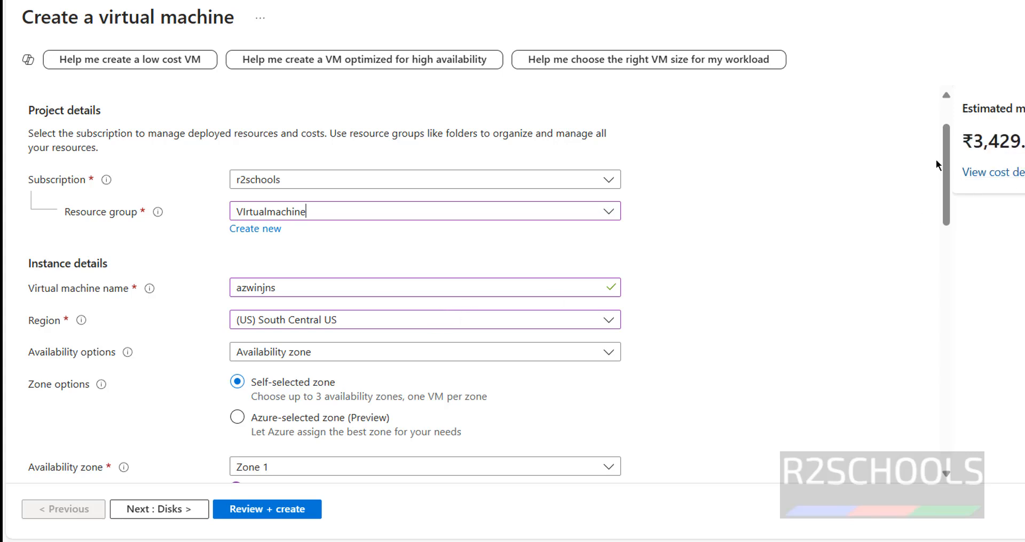
left_click(327, 321)
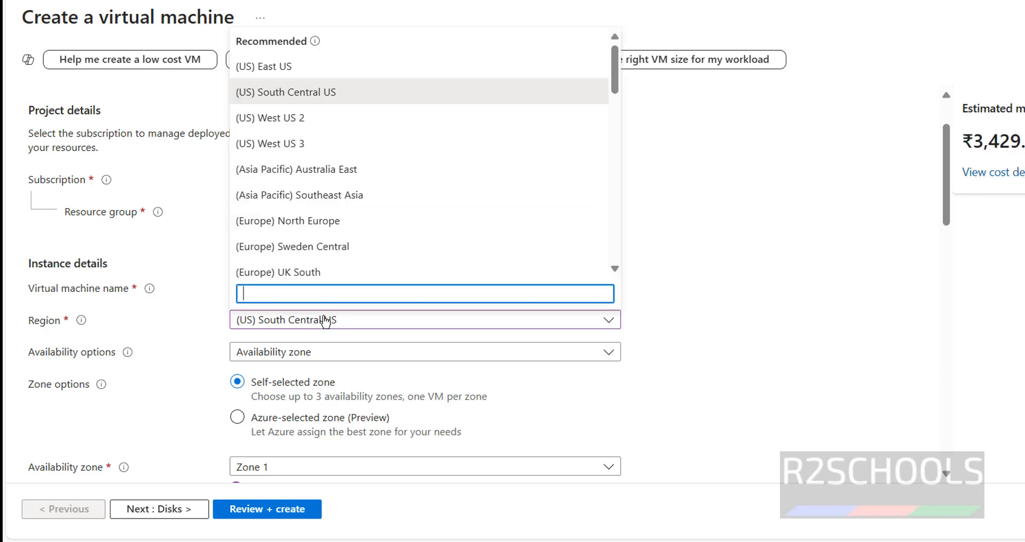
left_click(302, 73)
Step: Try No infrastructure redundancy required as the availability option, and switch it back to Availability zone
scroll(697, 299, "down", 2)
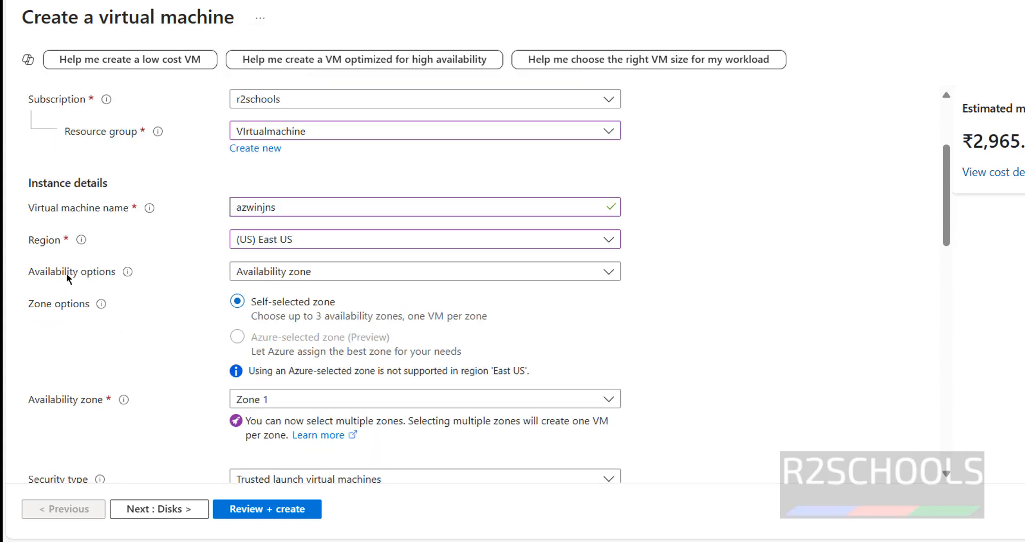
left_click(290, 272)
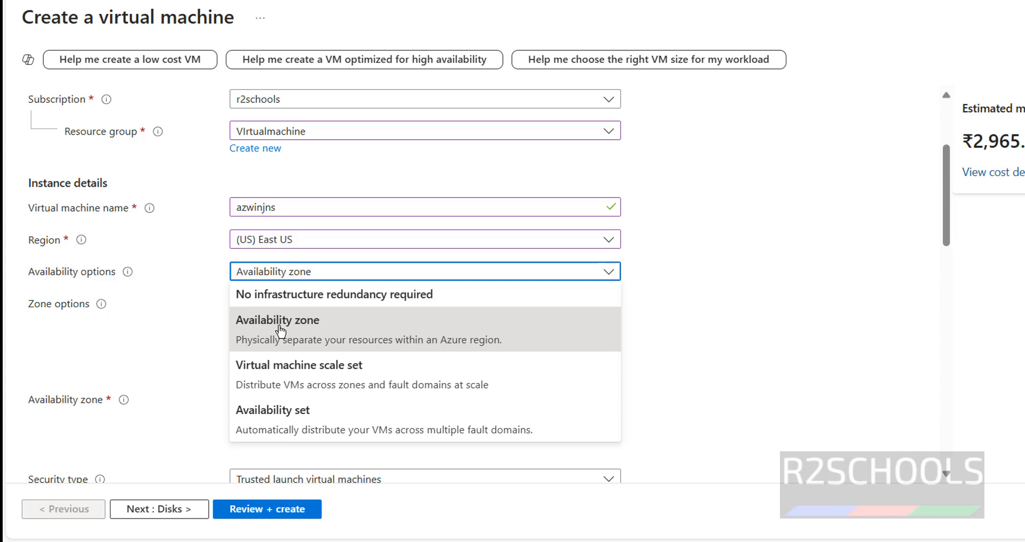
double_click(319, 296)
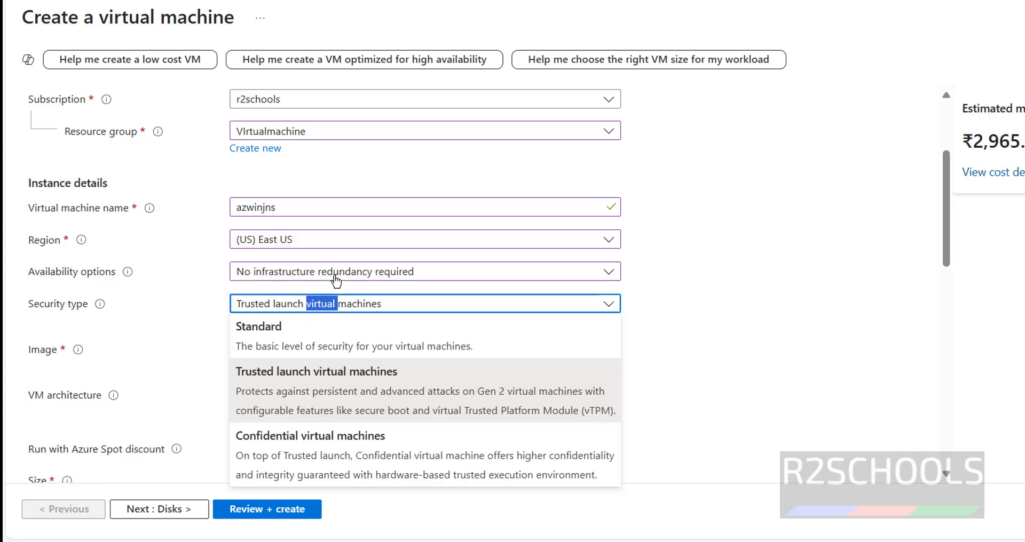
left_click(336, 275)
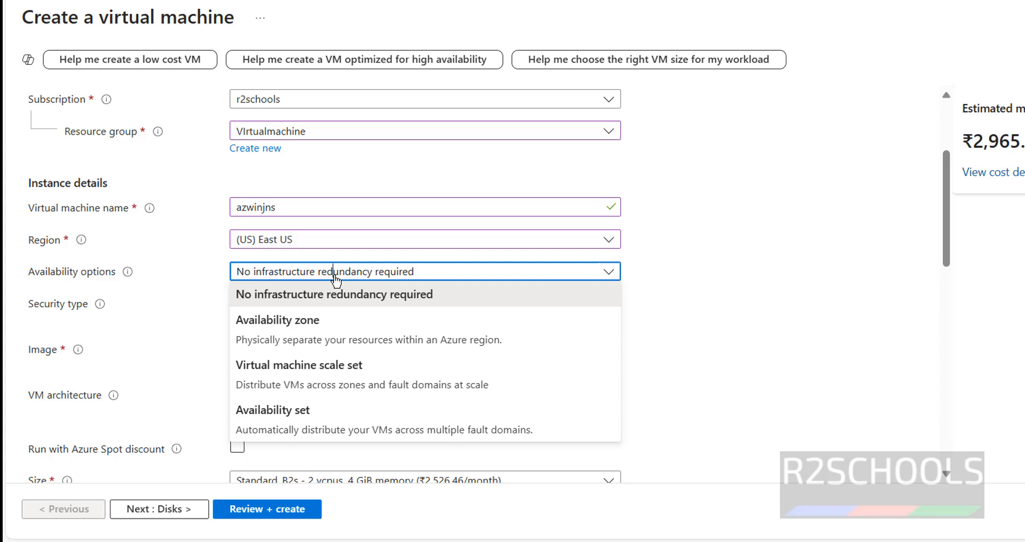
left_click(297, 320)
Step: Check the selectable availability zones and set the security type to Standard
scroll(631, 310, "down", 5)
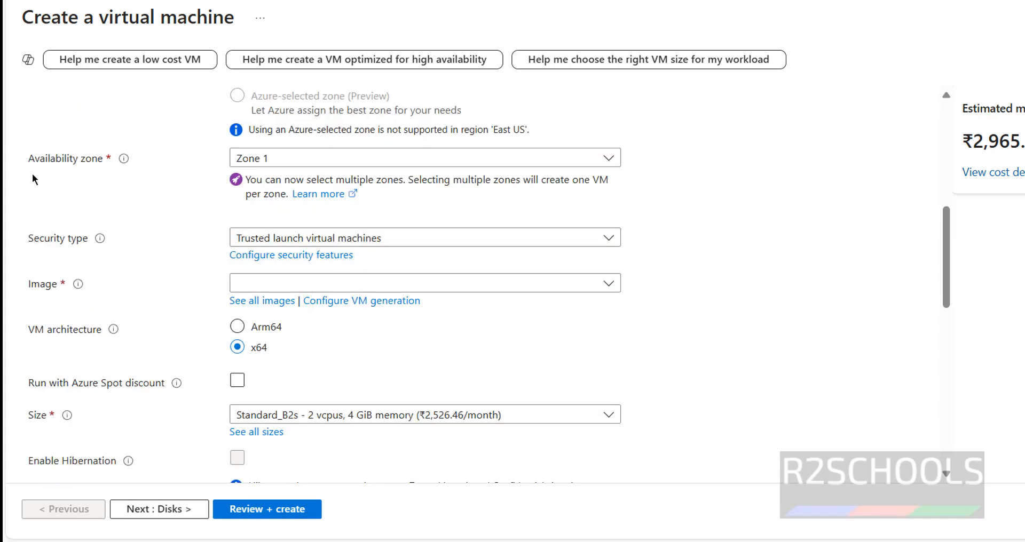
left_click(337, 160)
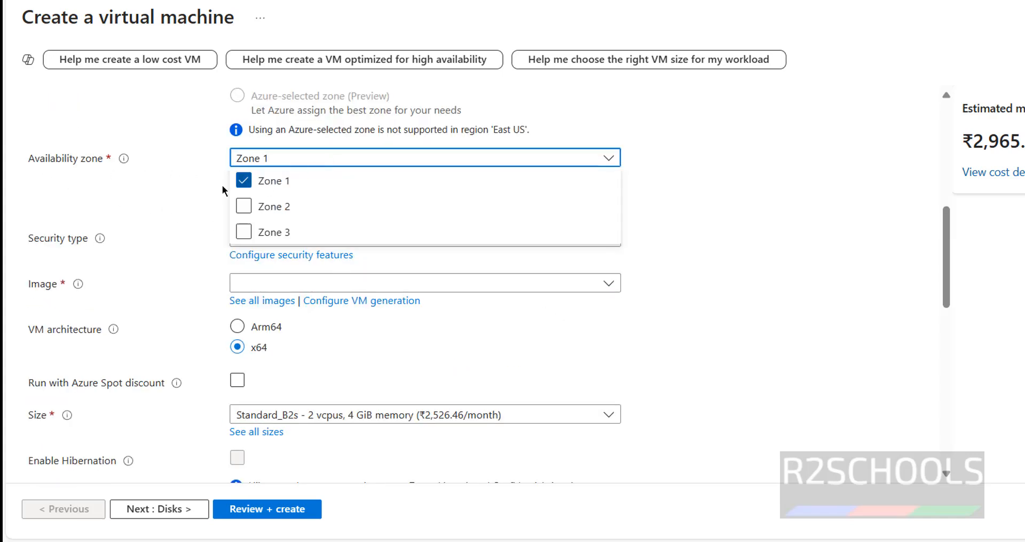
left_click(193, 187)
left_click(330, 238)
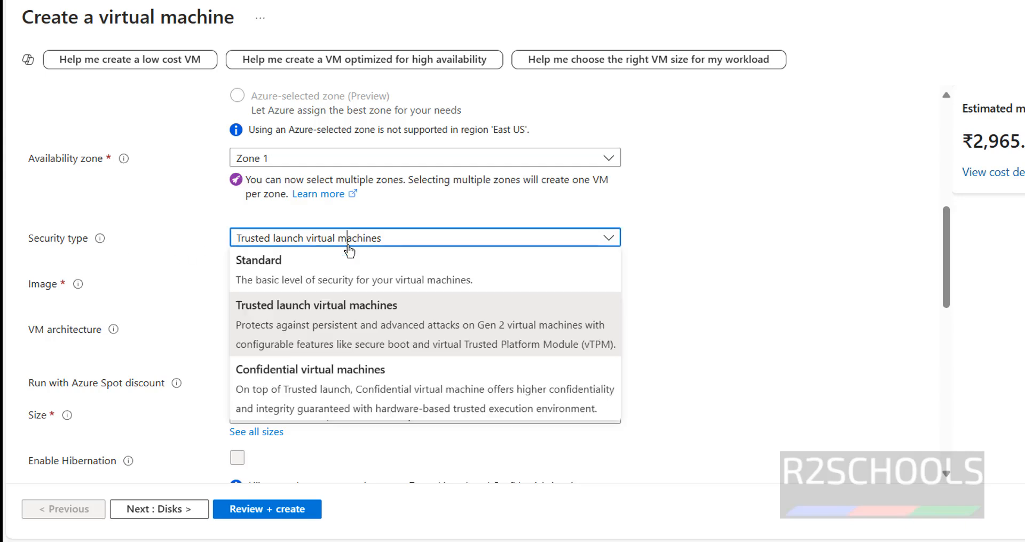
left_click(295, 268)
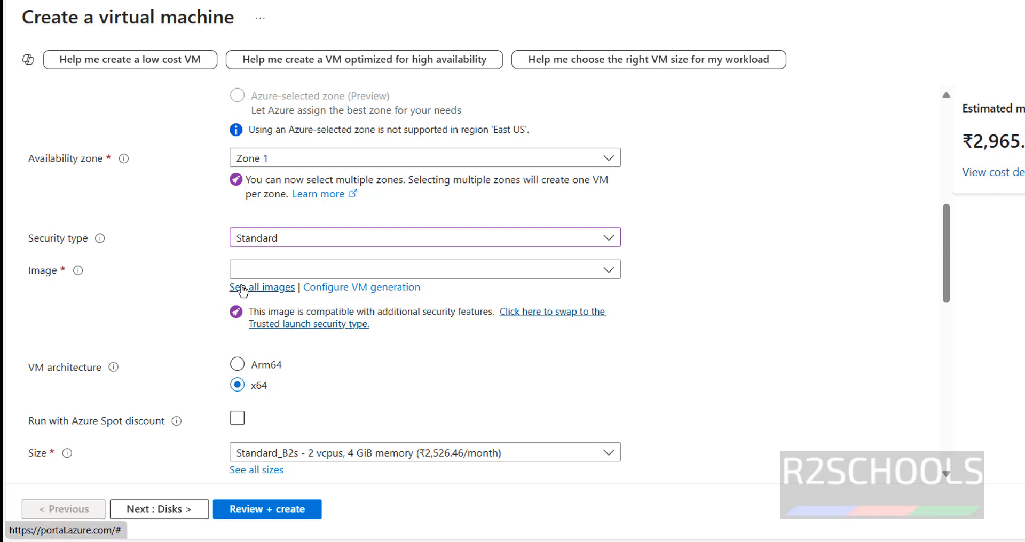
Step: Browse the suggested images, open the full image Marketplace and search it for windows 11
left_click(459, 267)
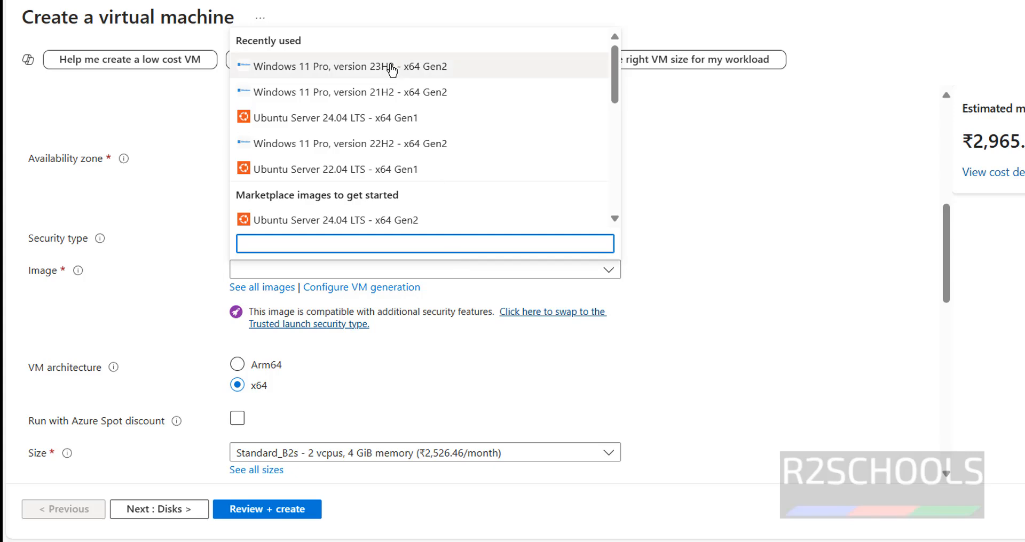
scroll(422, 161, "down", 5)
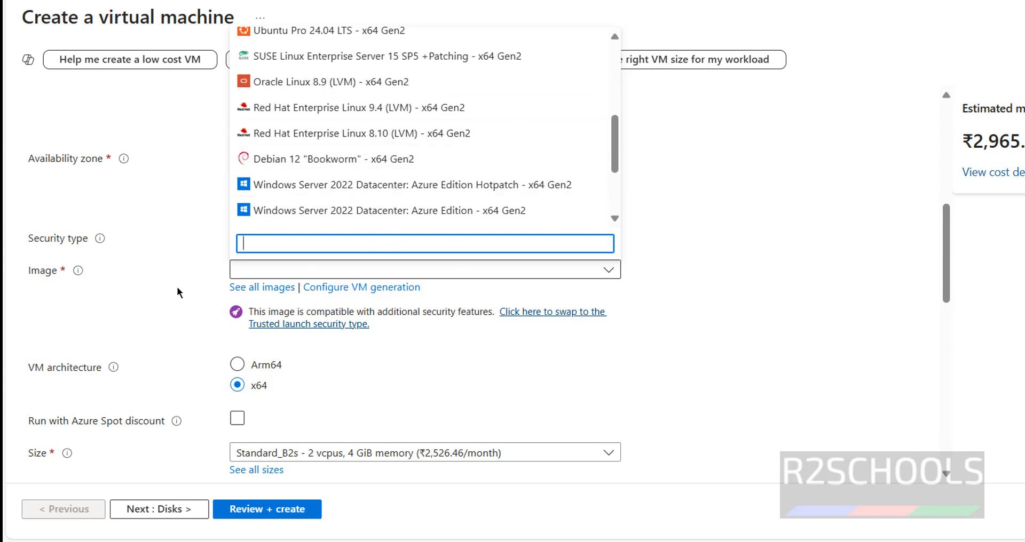
left_click(198, 307)
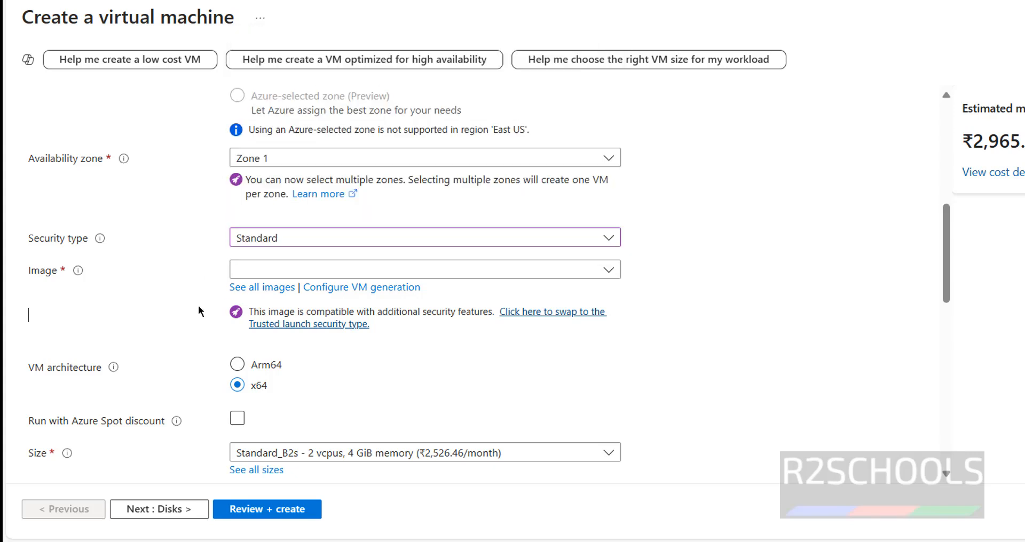
left_click(256, 291)
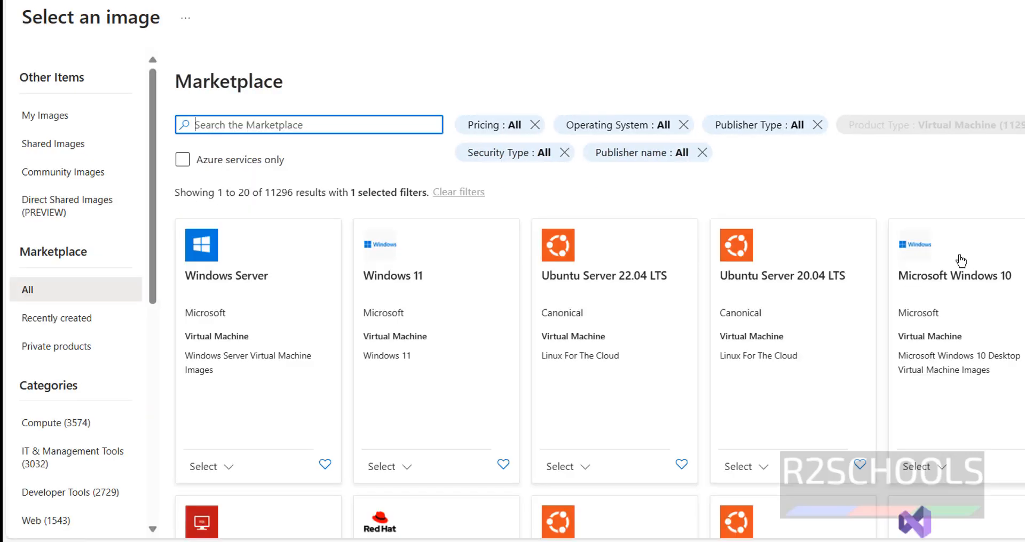
scroll(583, 339, "down", 10)
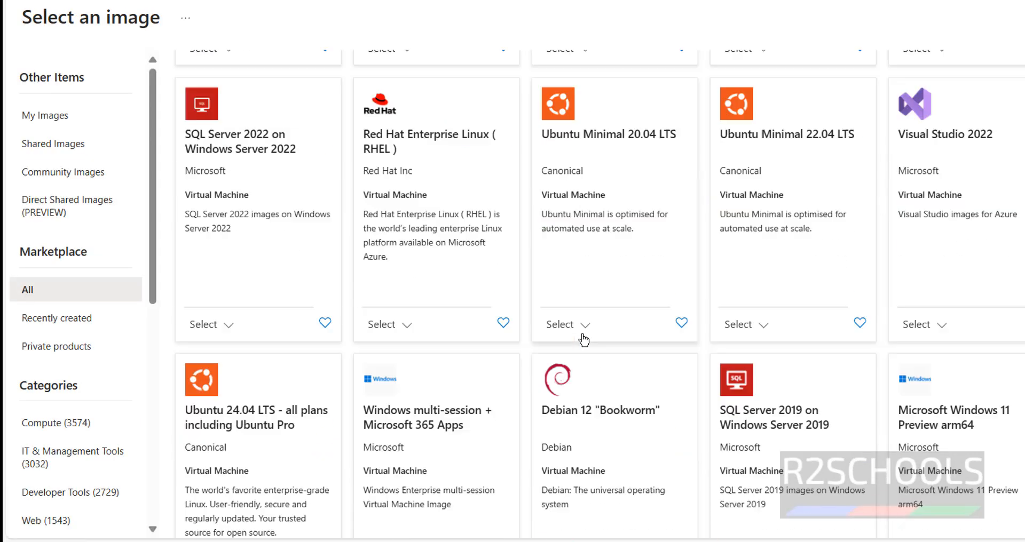
scroll(583, 341, "up", 10)
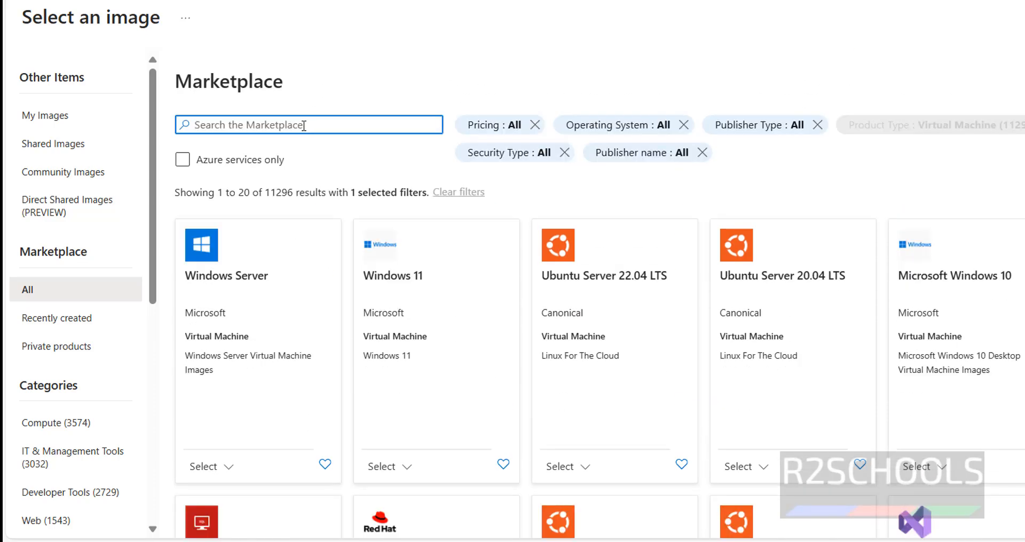
type("windows")
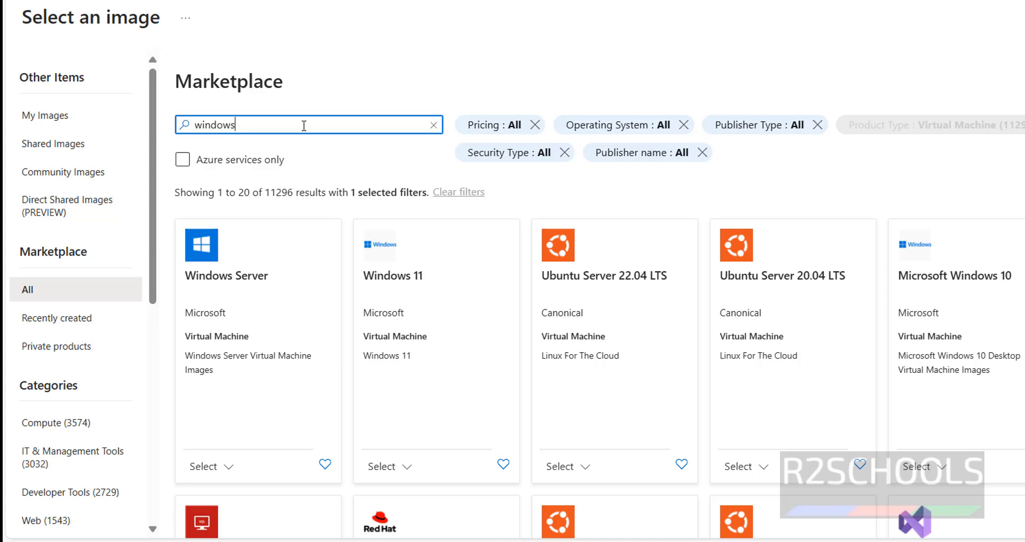
type(" 11")
key("Return")
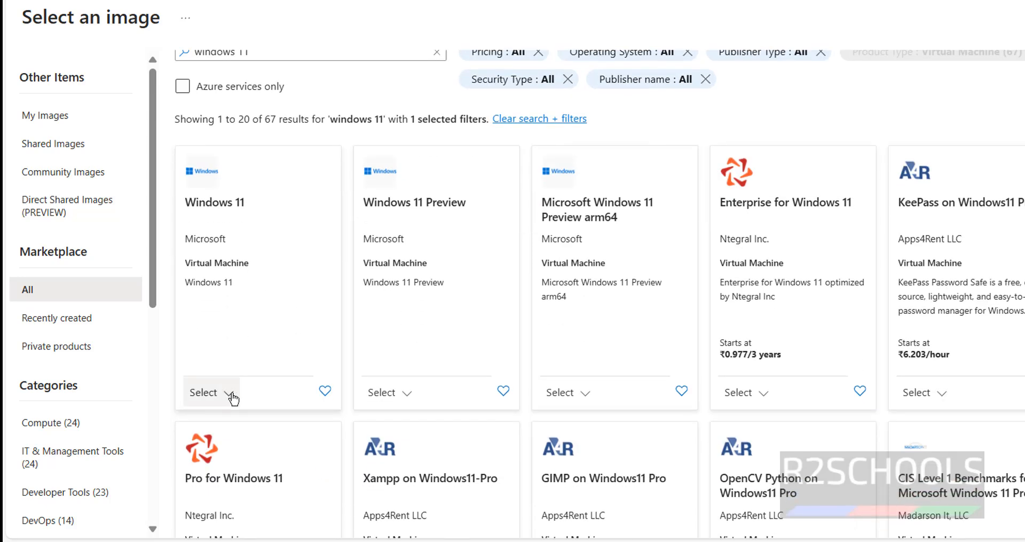
Step: Select the Microsoft Windows 11 image in the plan Windows 11 Pro, version 23H2 - x64 Gen 2
left_click(231, 393)
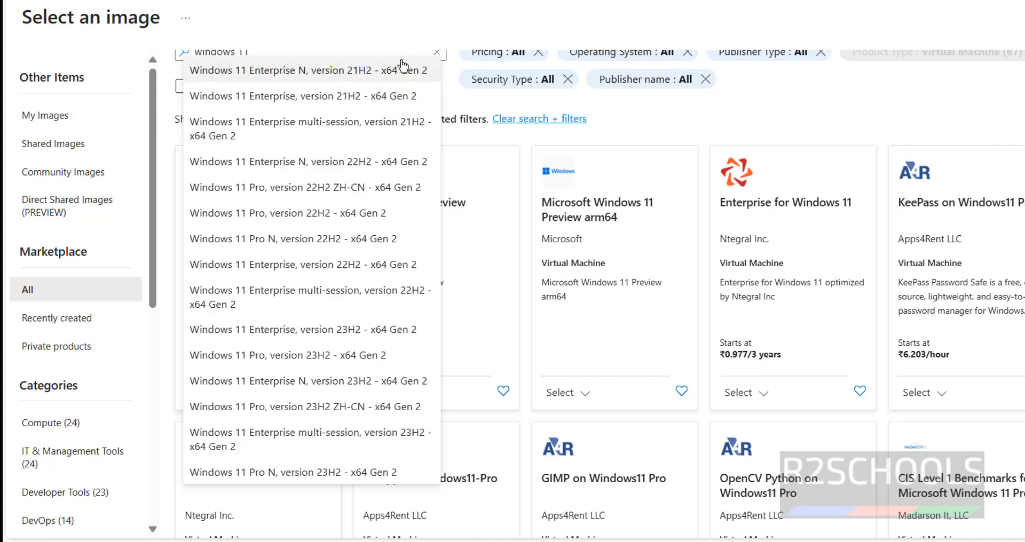
left_click(278, 361)
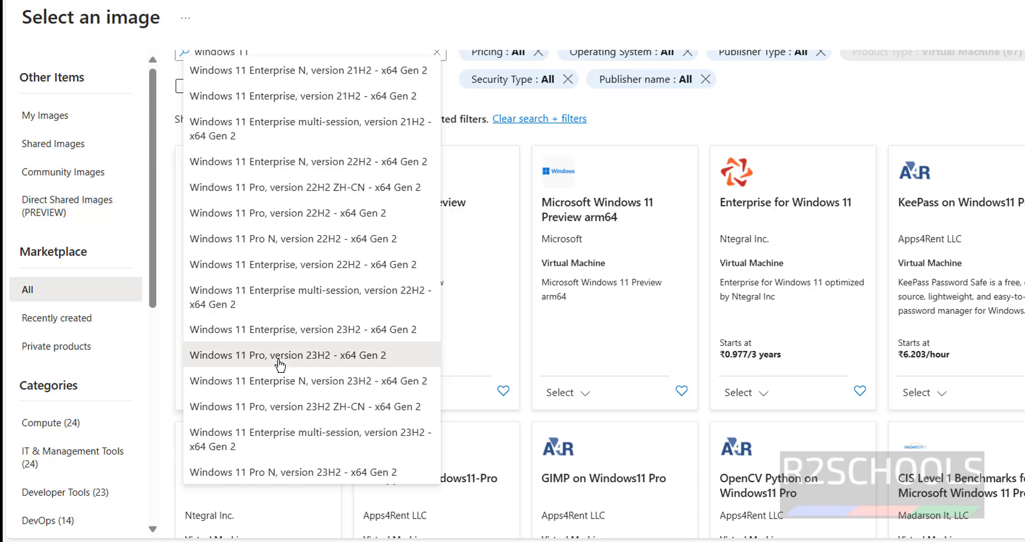
left_click(315, 279)
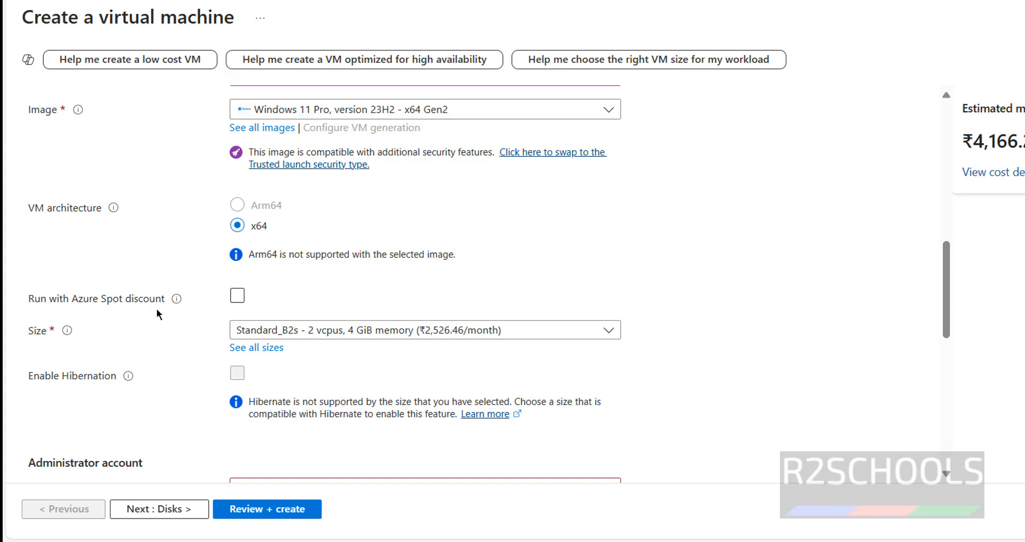
Step: Try the DS1_v2 size from the full list of VM sizes, and switch the size back to Standard_B2s
left_click(327, 337)
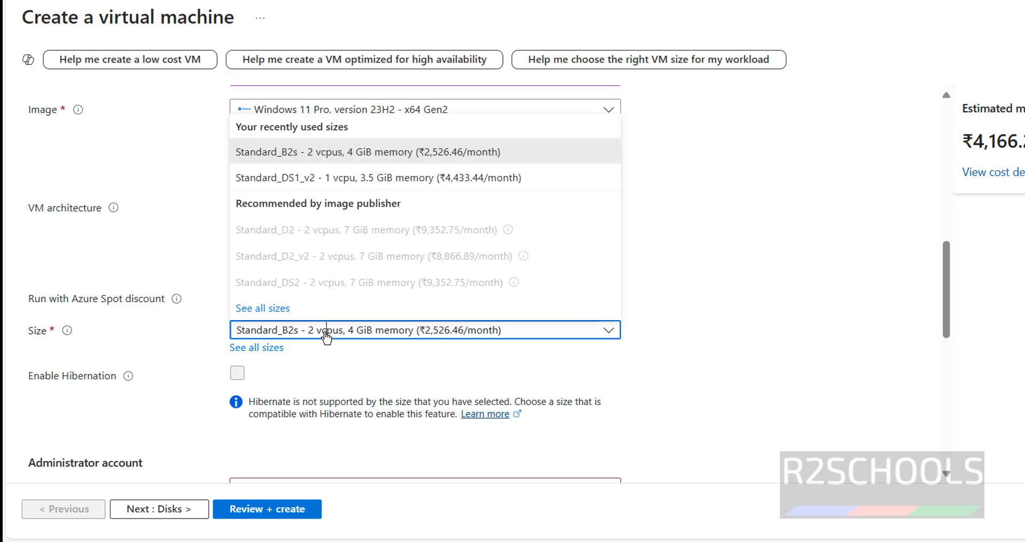
left_click(327, 335)
left_click(327, 335)
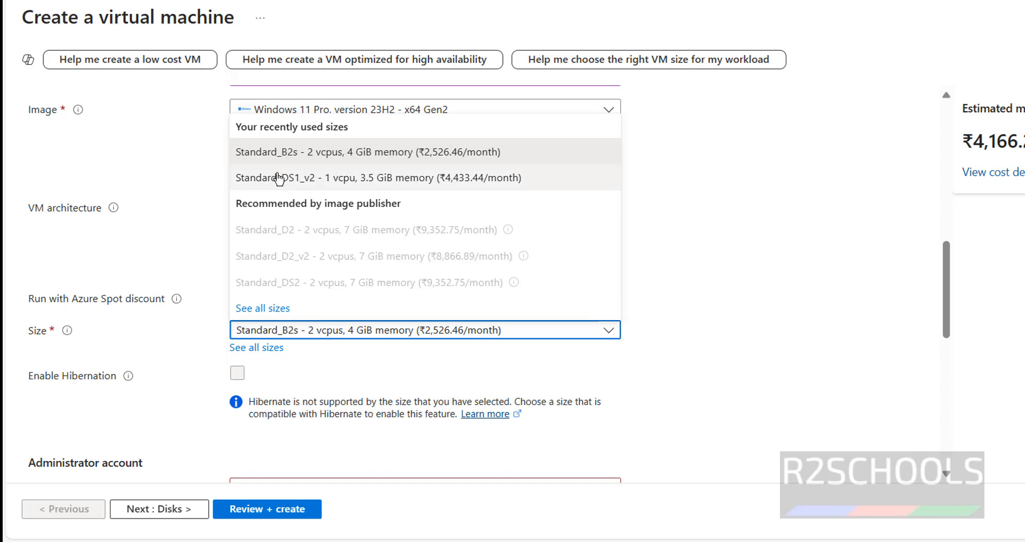
left_click(272, 311)
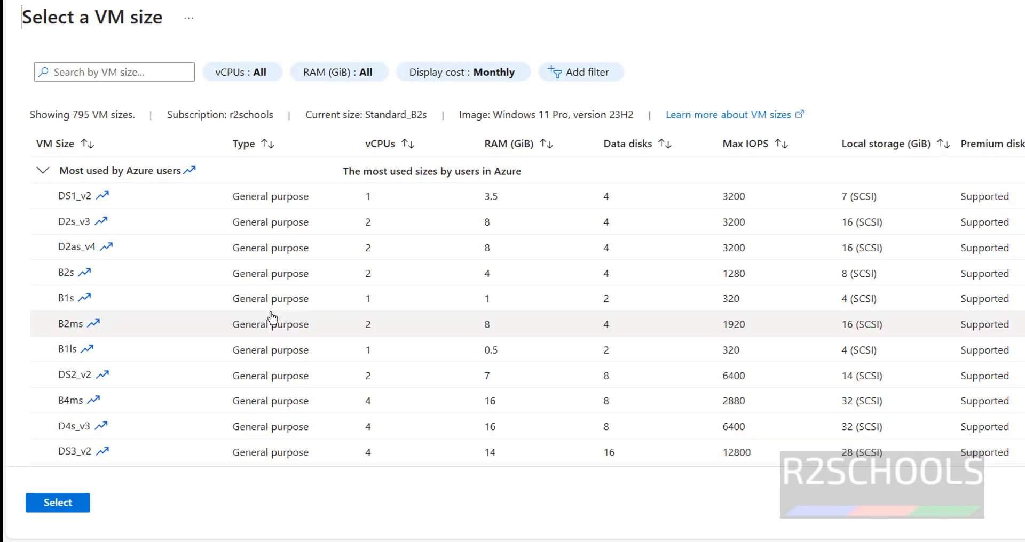
left_click(55, 177)
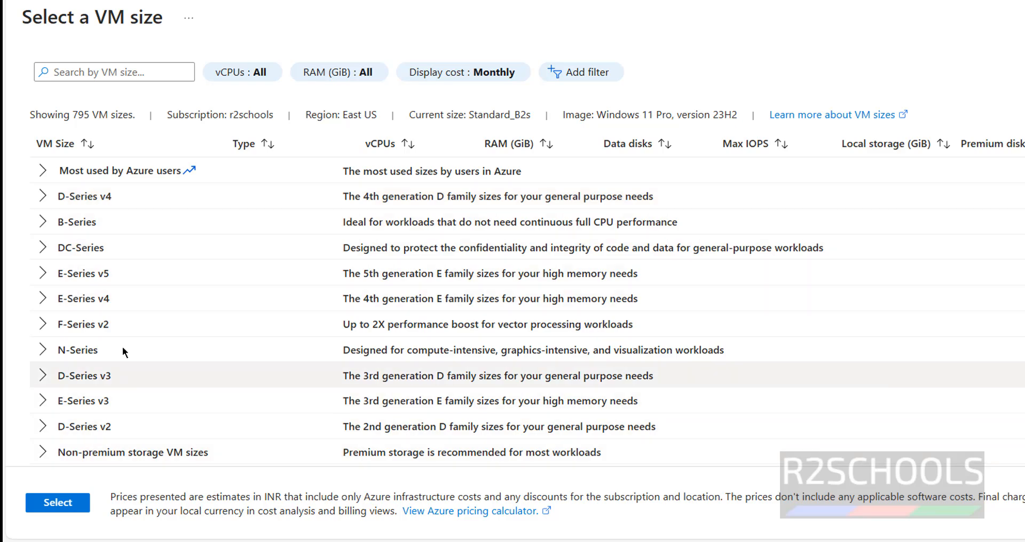
left_click(48, 171)
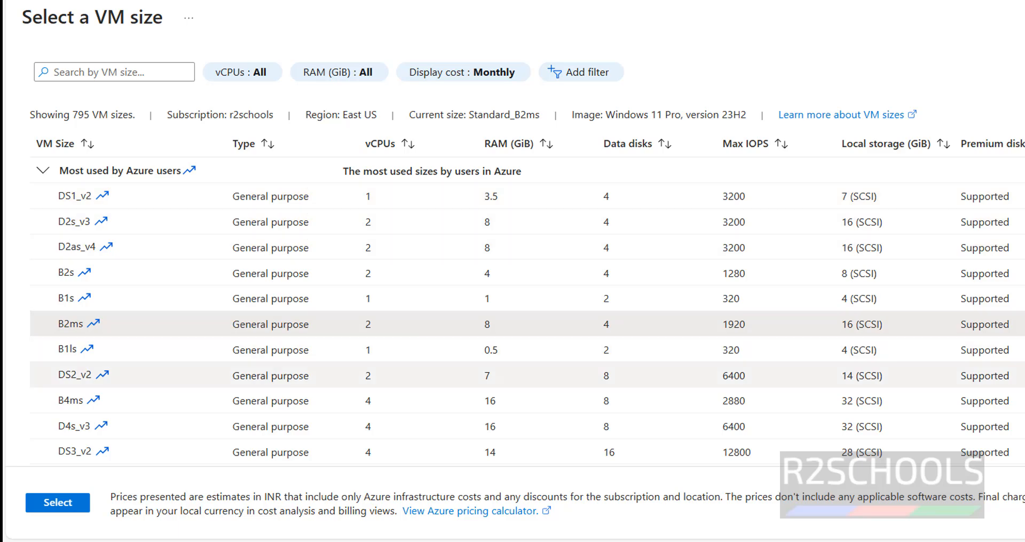
left_click(377, 200)
left_click(66, 505)
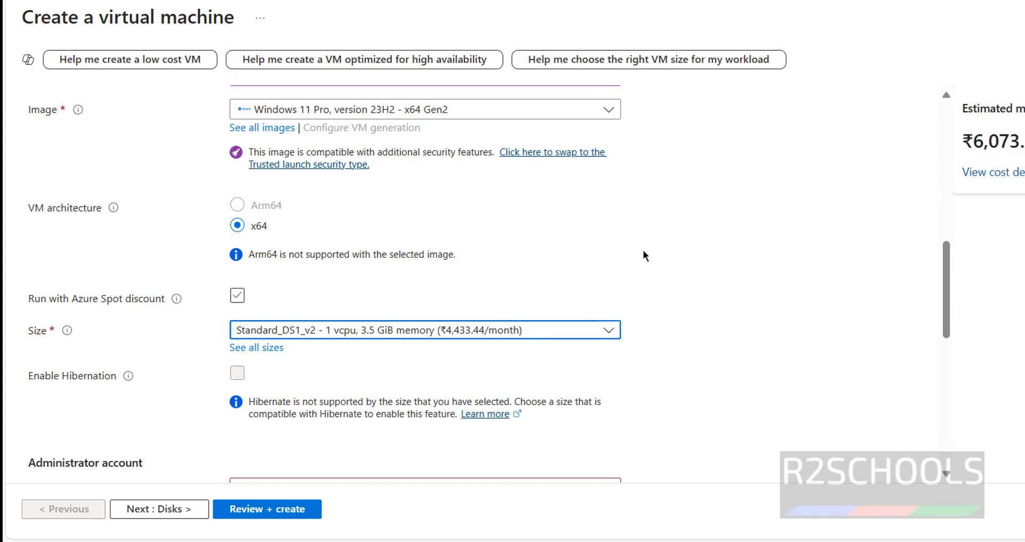
left_click(578, 335)
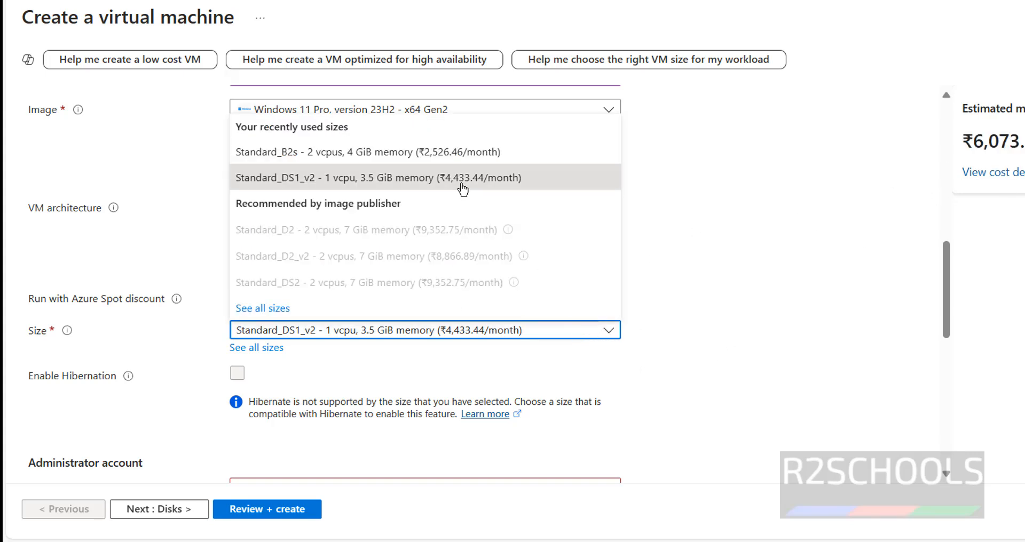
left_click(463, 153)
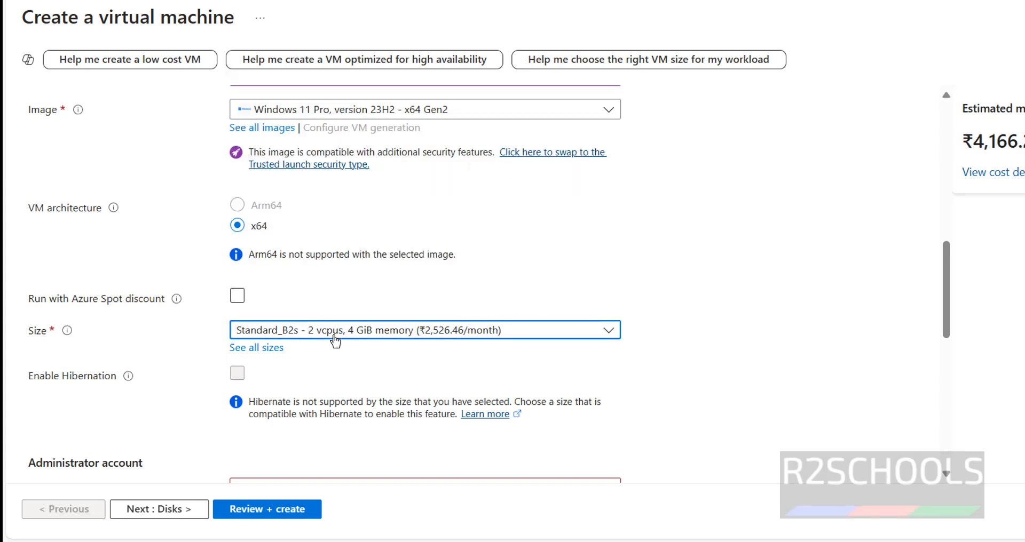
Step: Set the username of the virtual machine's administrator account to demouser
left_click(835, 293)
scroll(766, 299, "down", 5)
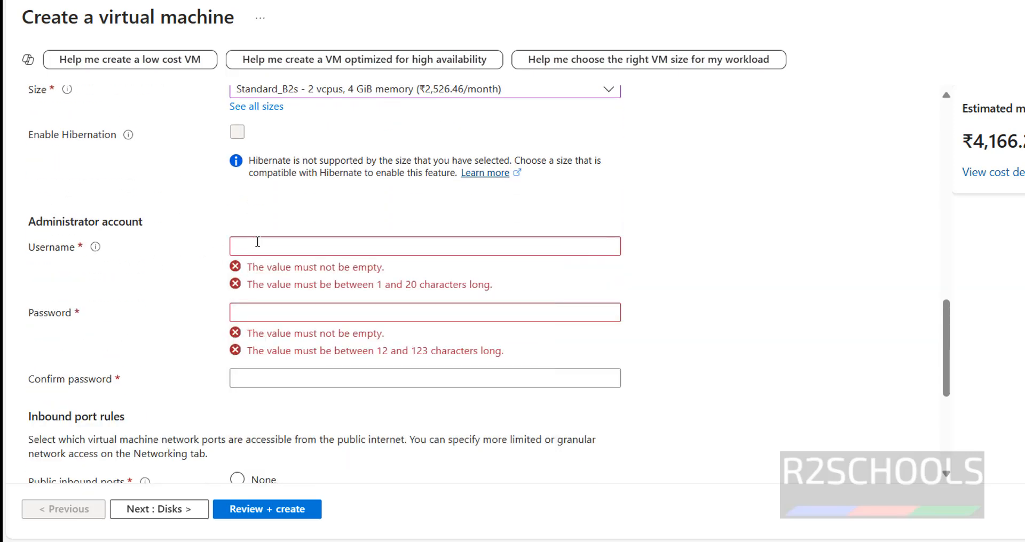
scroll(368, 226, "up", 3)
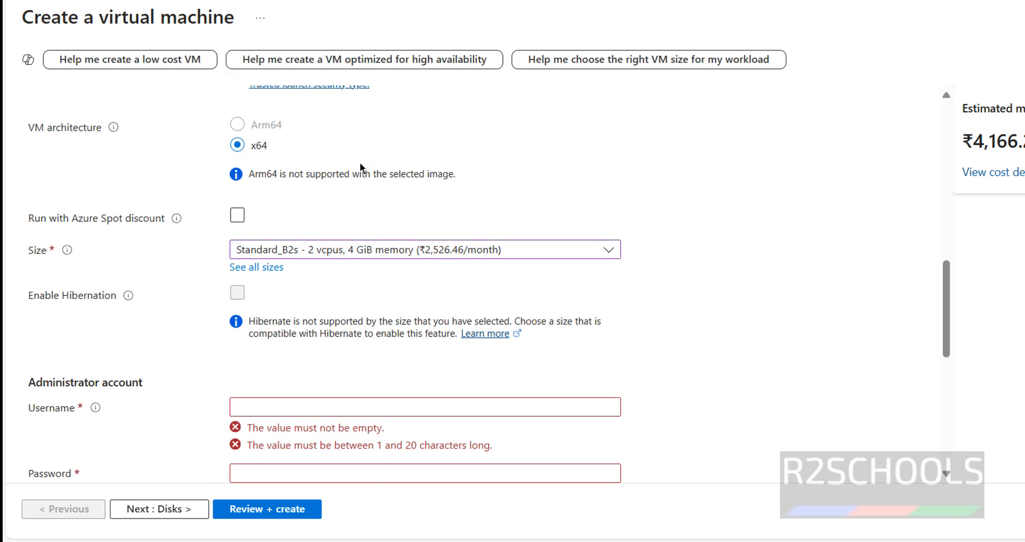
scroll(397, 339, "down", 5)
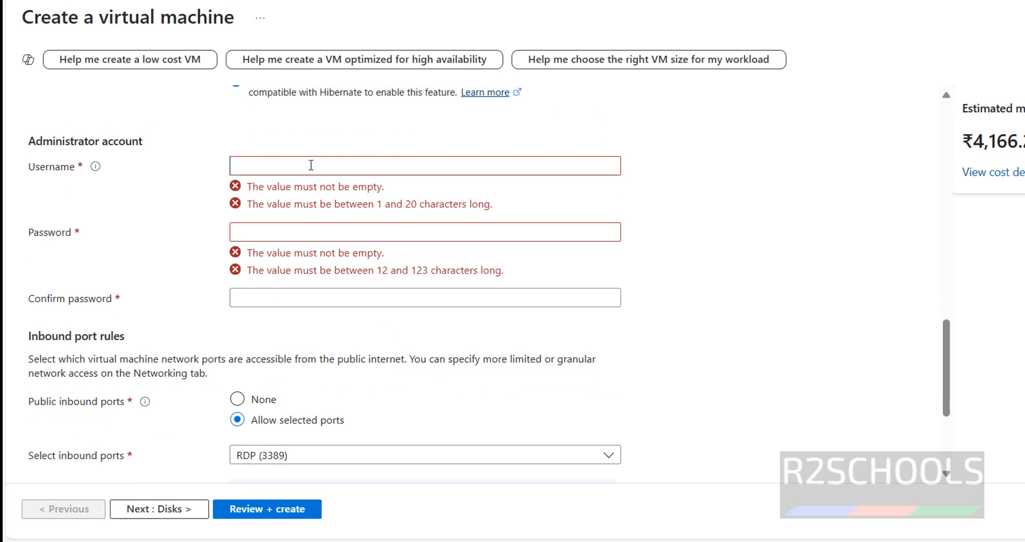
left_click(311, 165)
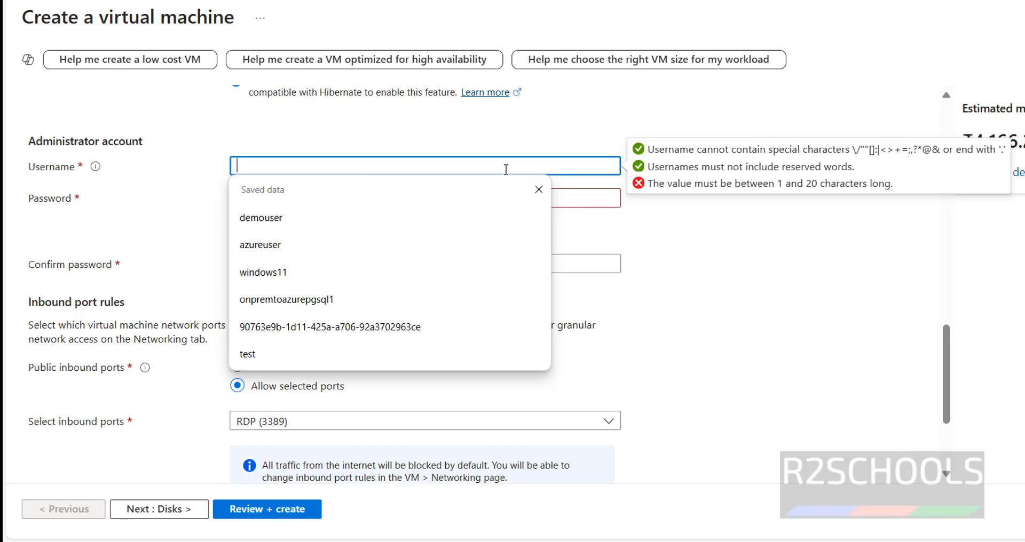
type("demouser")
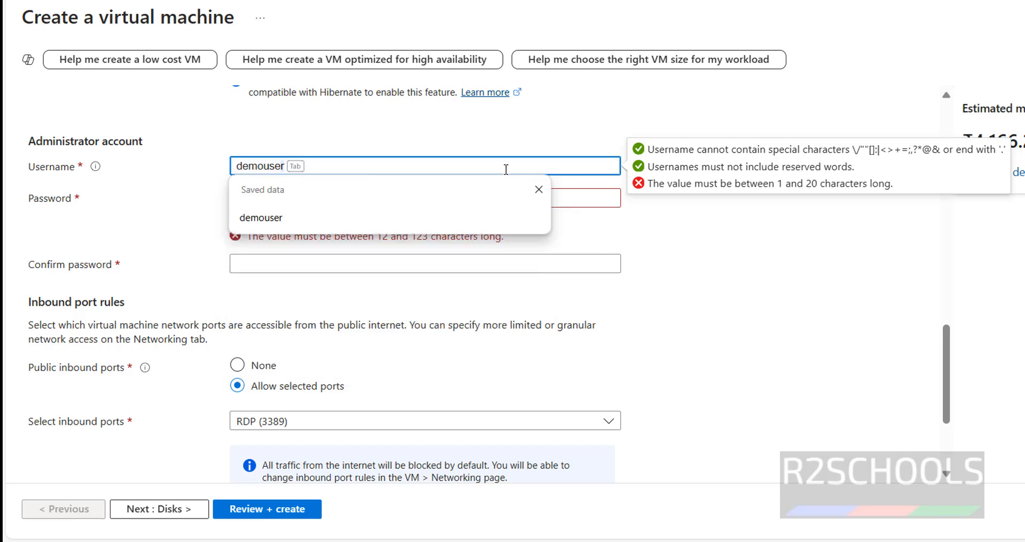
key("Tab")
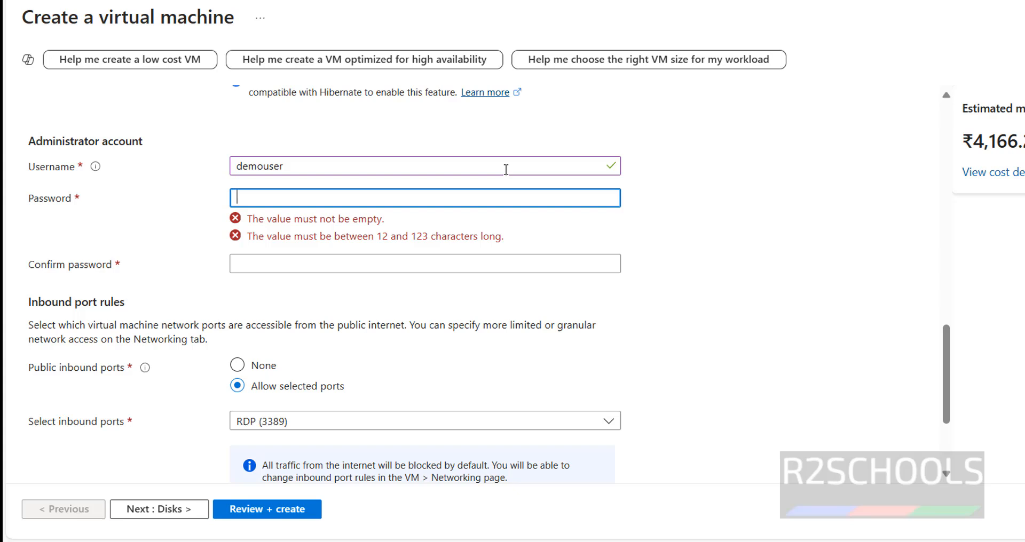
Step: Enter the administrator account password and repeat it in the confirmation field
type("Admin")
type("••••••")
key("Tab")
type("A")
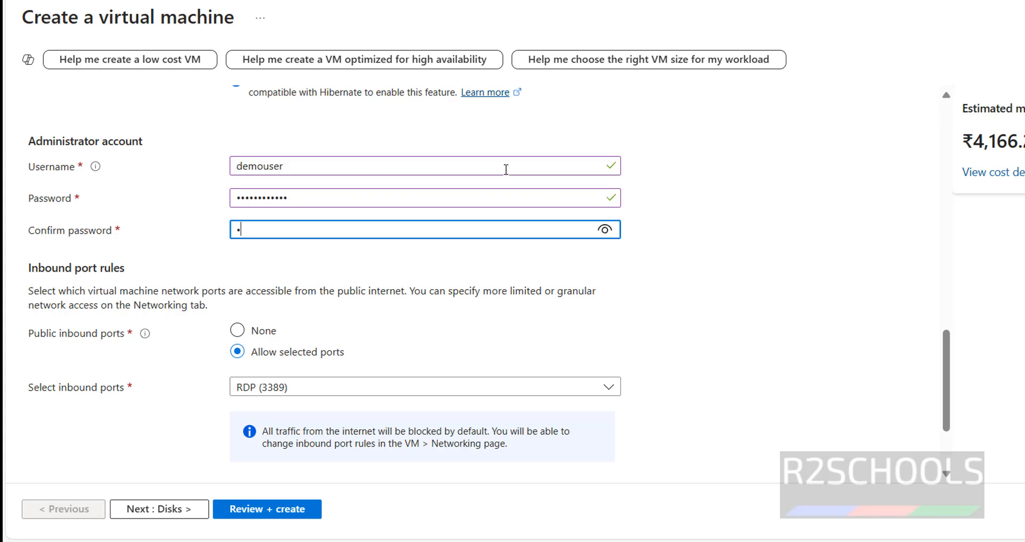
type("dmin••••••")
left_click(712, 308)
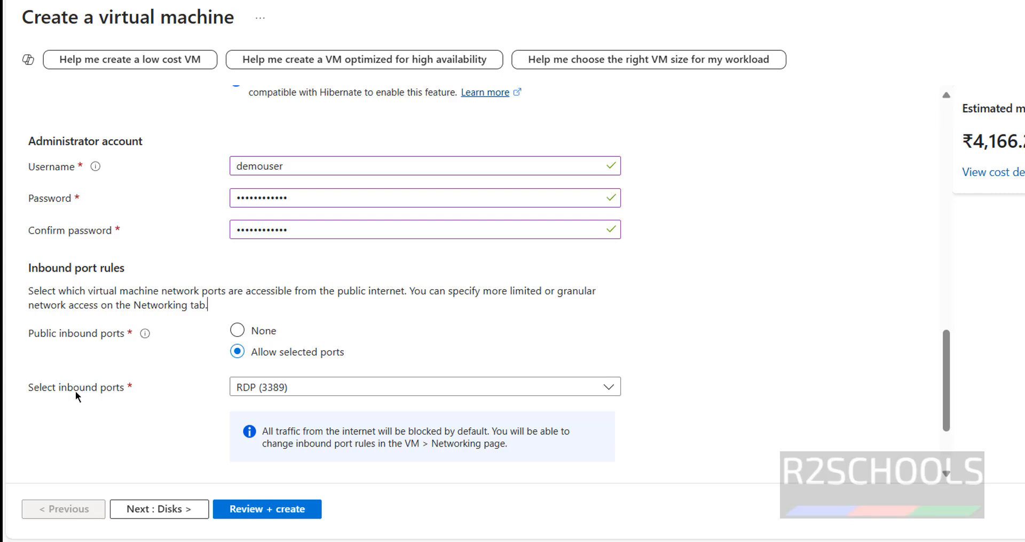
Step: Add HTTP (80) and HTTPS (443) to the allowed public inbound ports alongside RDP (3389)
left_click(232, 389)
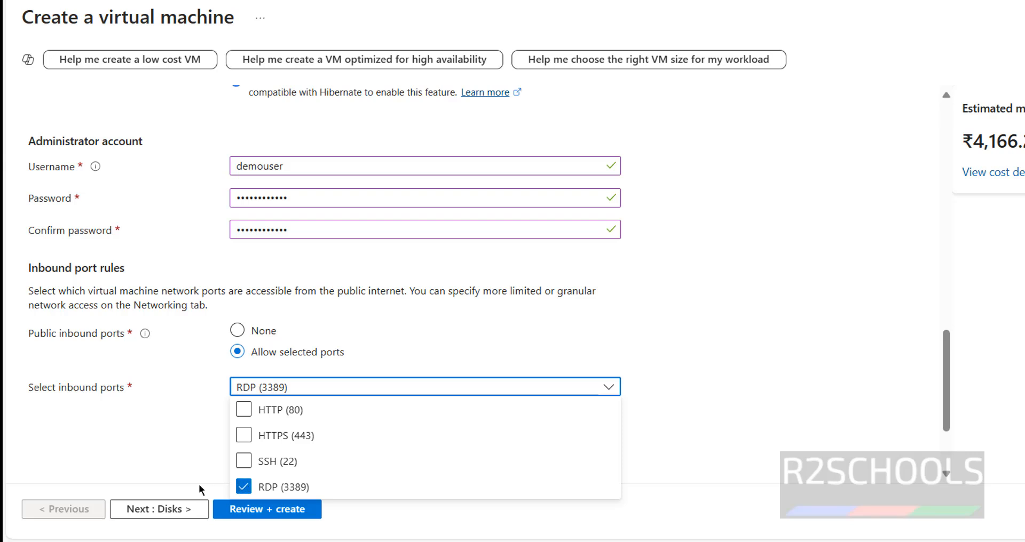
left_click(243, 410)
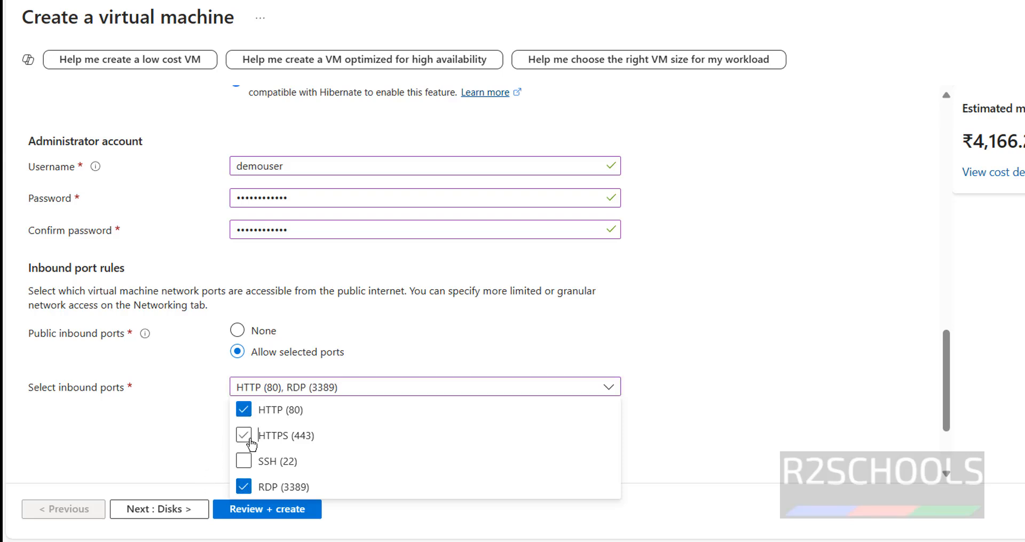
left_click(243, 435)
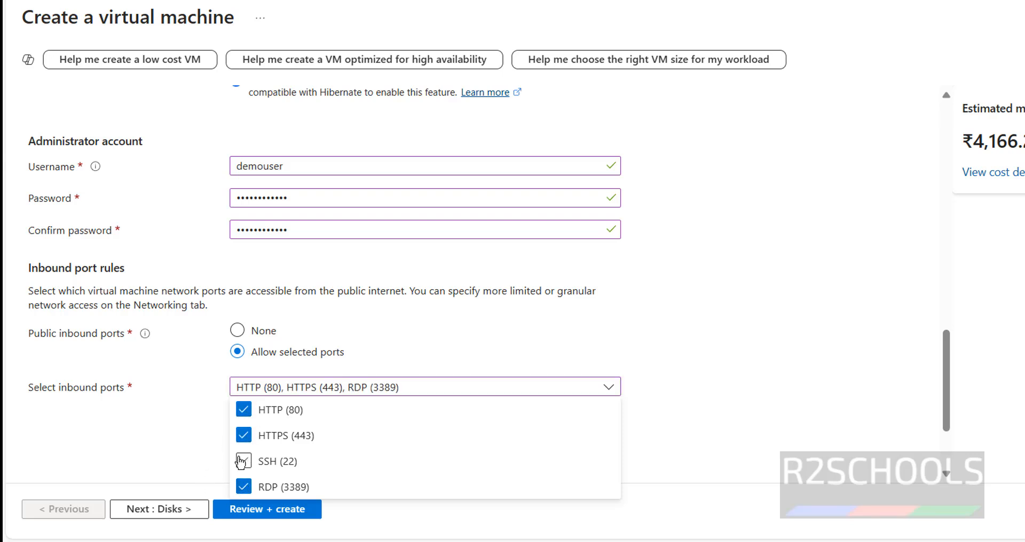
left_click(150, 424)
Step: Confirm having an eligible Windows 10/11 license with multi-tenant hosting rights and continue to the disk settings
scroll(357, 331, "up", 10)
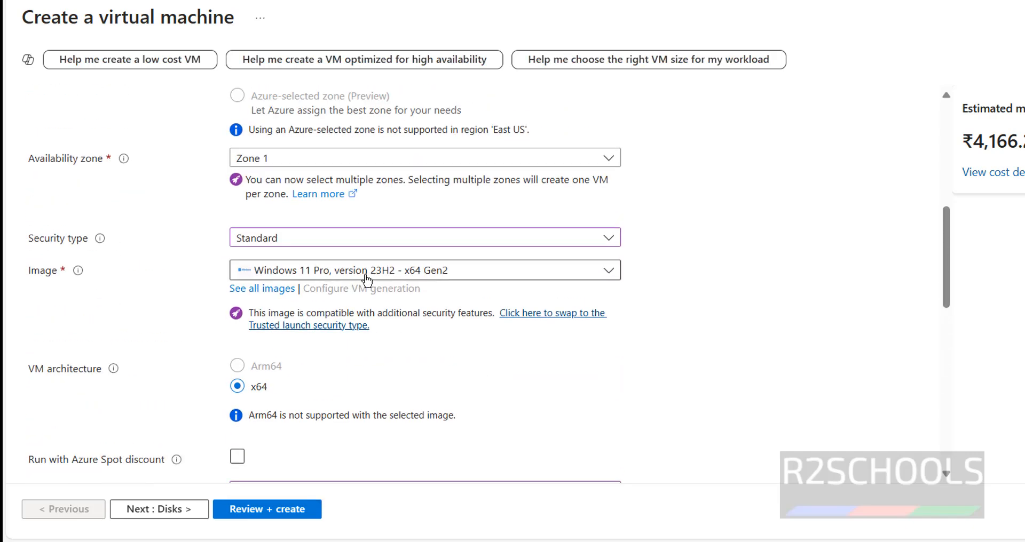
scroll(366, 351, "down", 6)
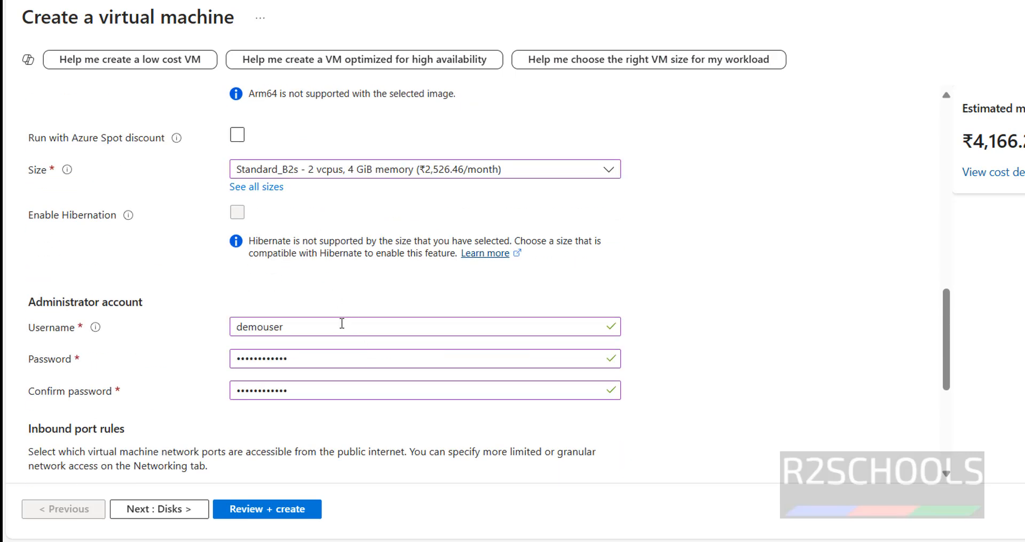
scroll(382, 312, "down", 5)
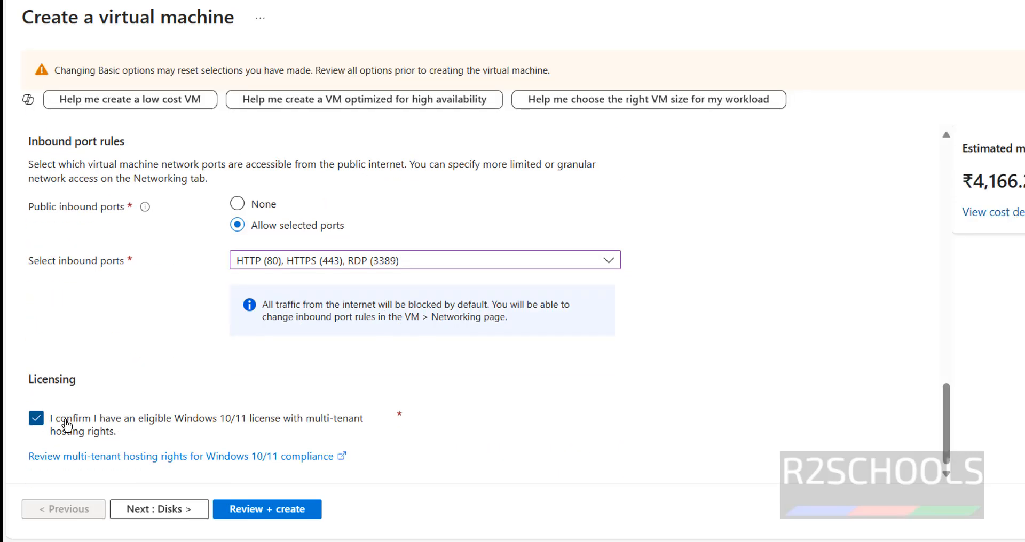
left_click(159, 509)
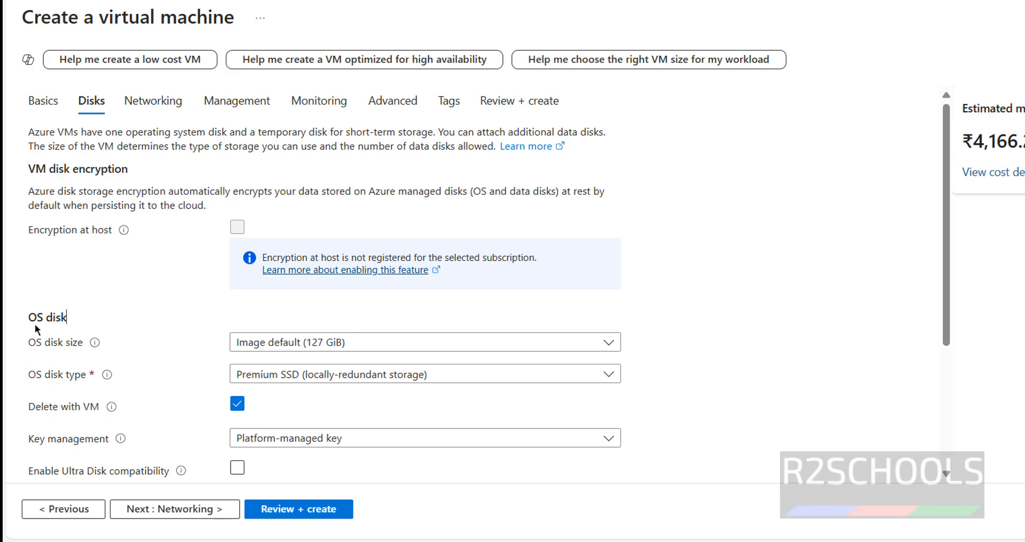
Step: Try the 512 GiB (P20) OS disk size and switch back to Image default (127 GiB)
left_click(284, 344)
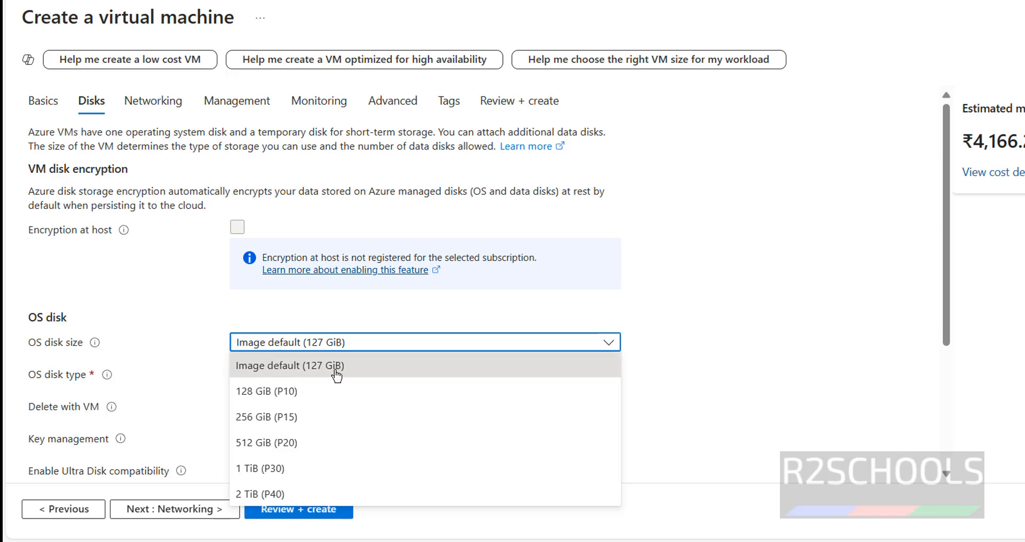
left_click(255, 443)
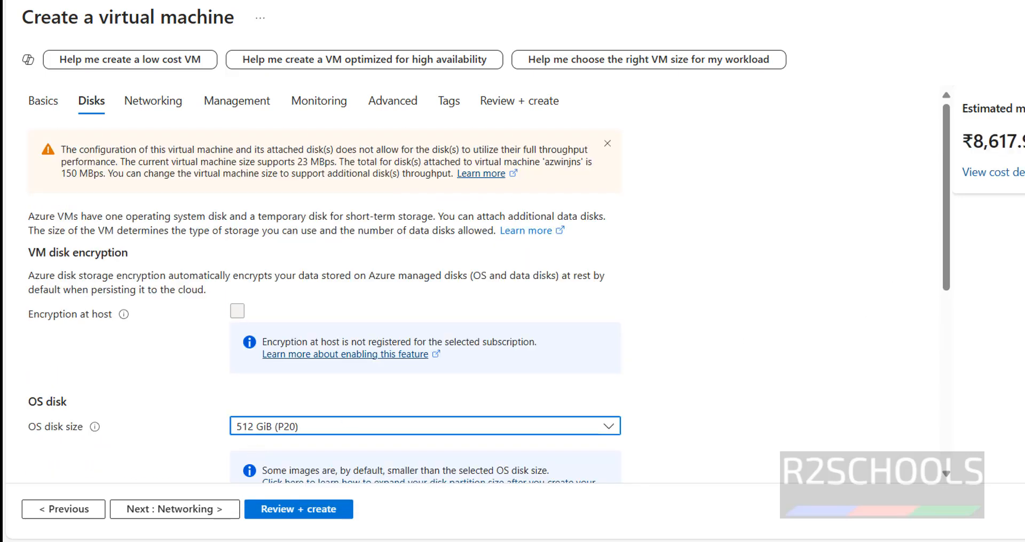
left_click(248, 426)
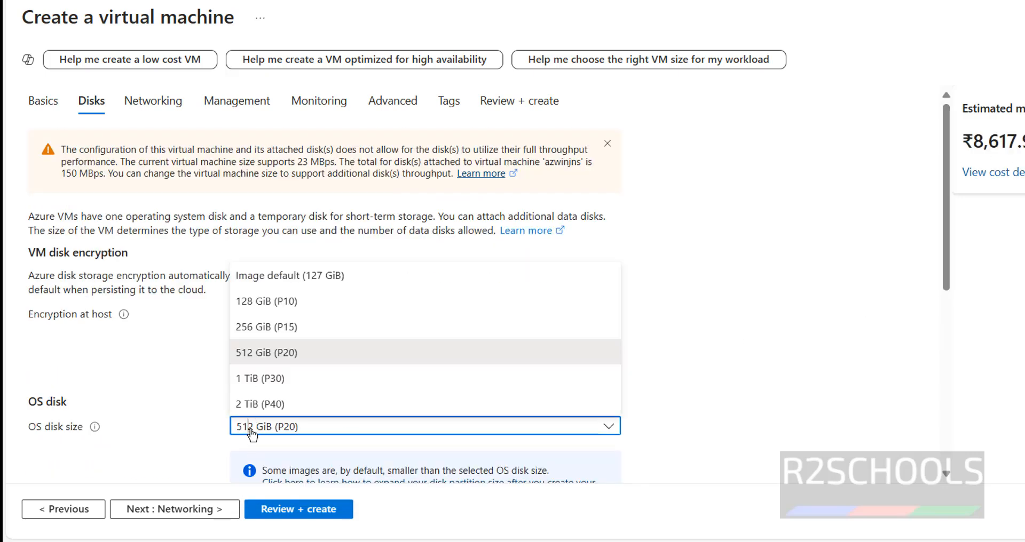
left_click(280, 275)
Step: Set the OS disk type to Standard SSD with locally-redundant storage and continue to the networking settings
scroll(768, 336, "down", 3)
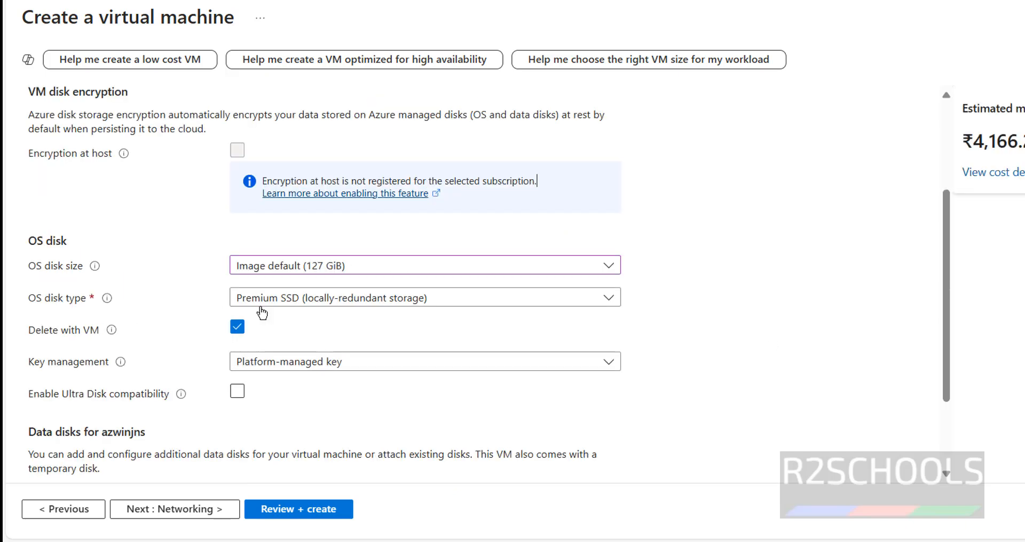
left_click(290, 297)
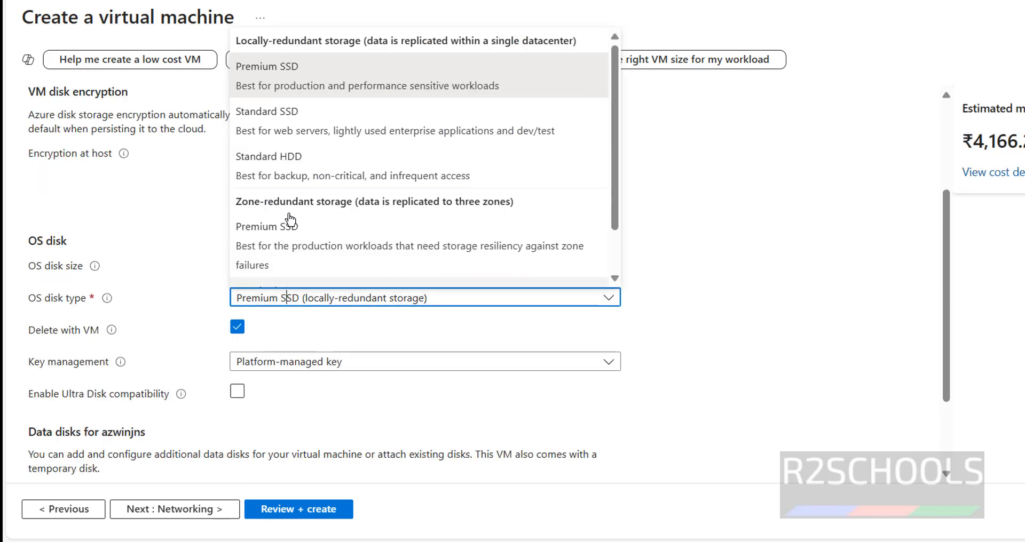
left_click(289, 113)
scroll(770, 300, "down", 3)
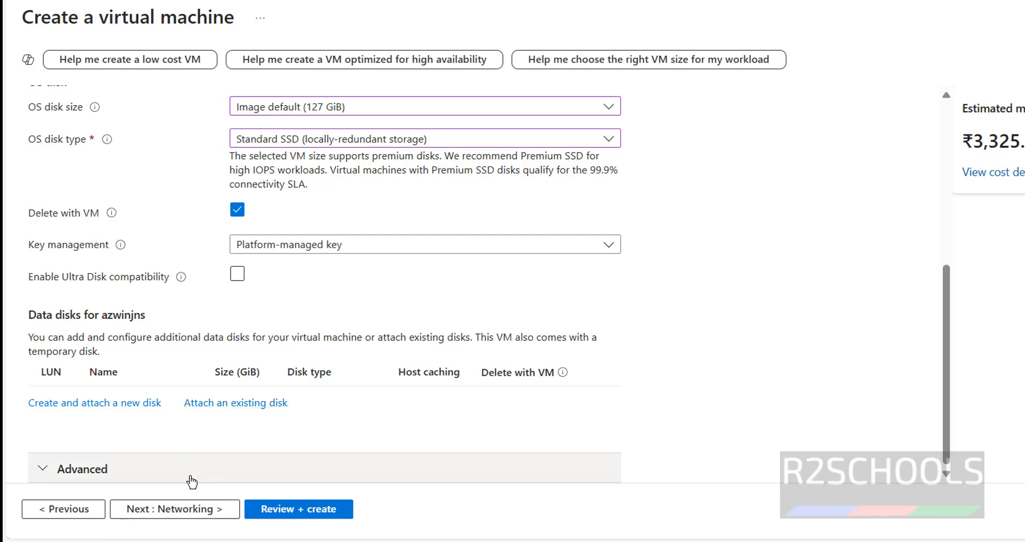
left_click(171, 513)
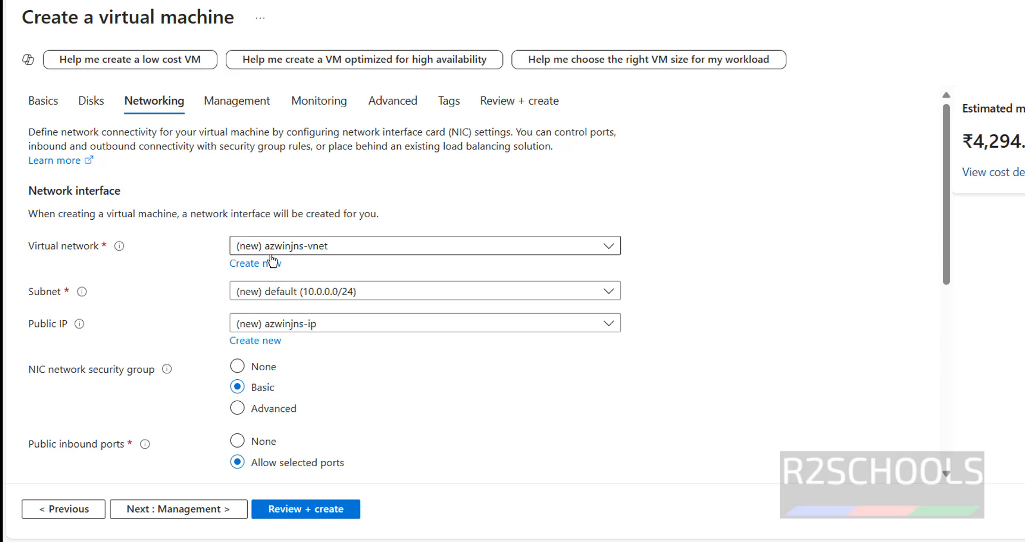
Step: Check the selectable virtual networks, and open the form for creating a new virtual network and discard it
left_click(319, 246)
left_click(306, 251)
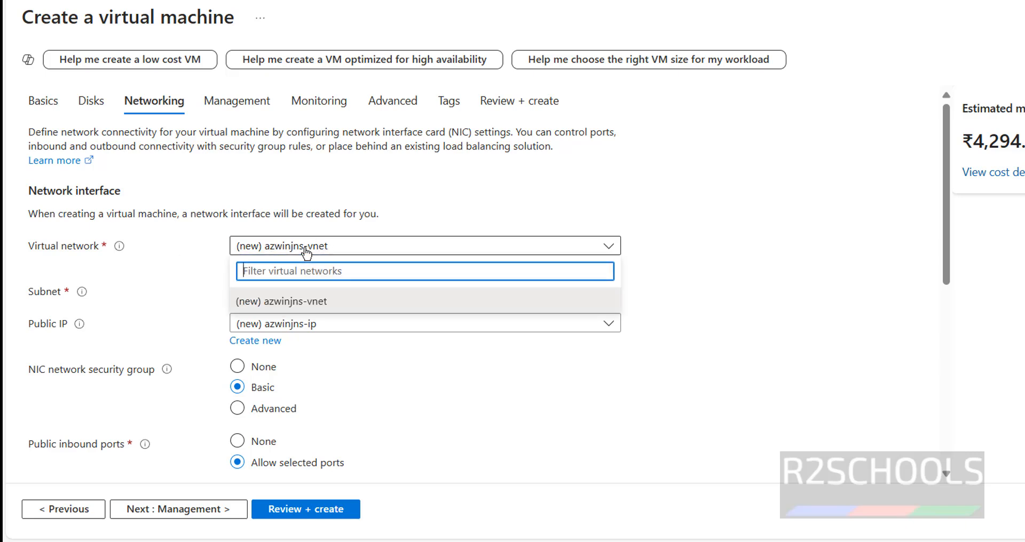
left_click(305, 251)
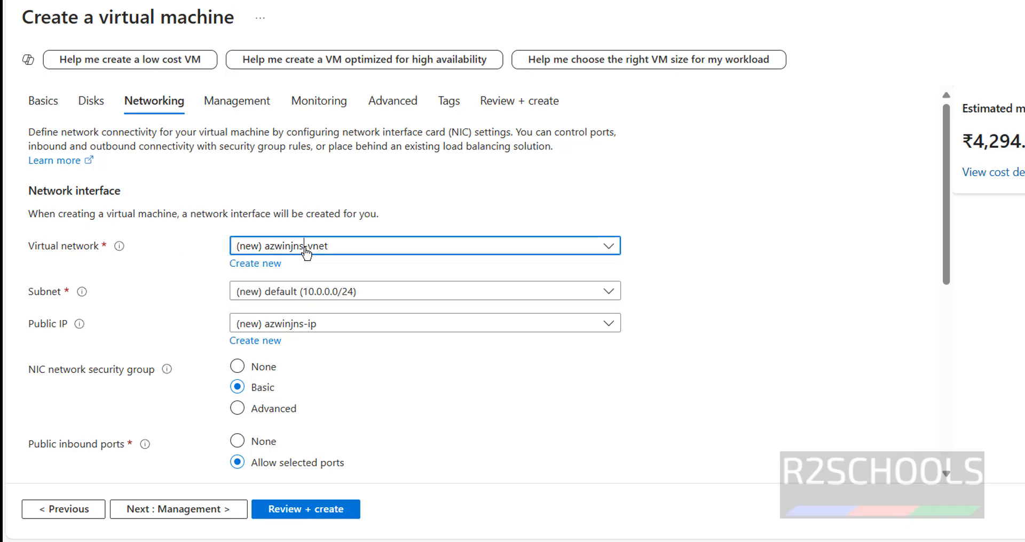
left_click(241, 267)
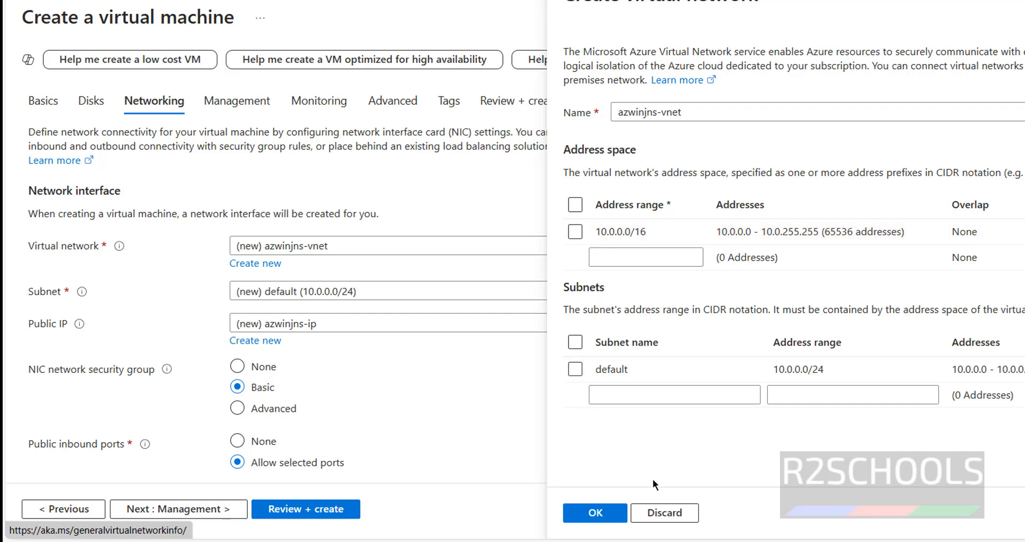
left_click(665, 513)
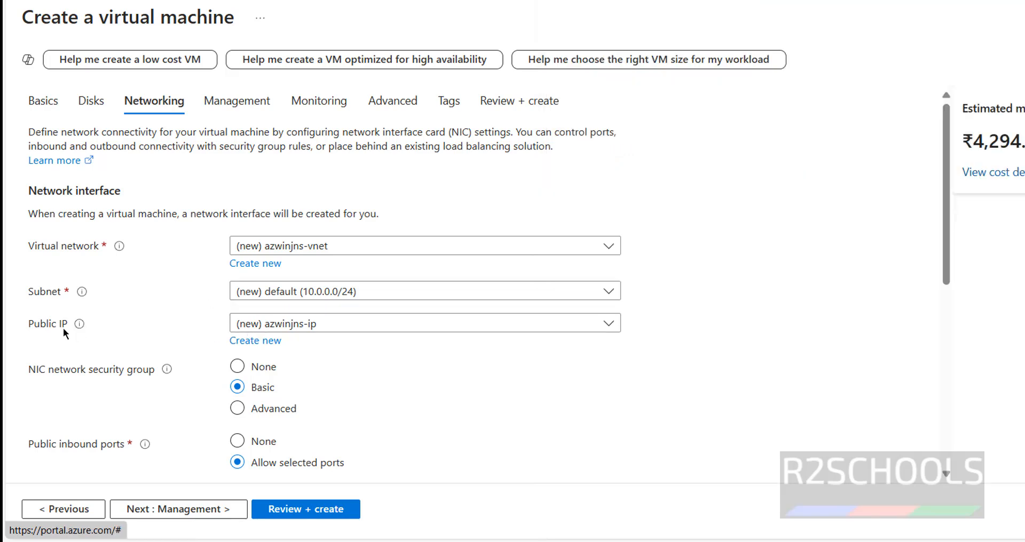
Step: Try None as the public IP and switch back to the new azwinjns-ip
left_click(299, 326)
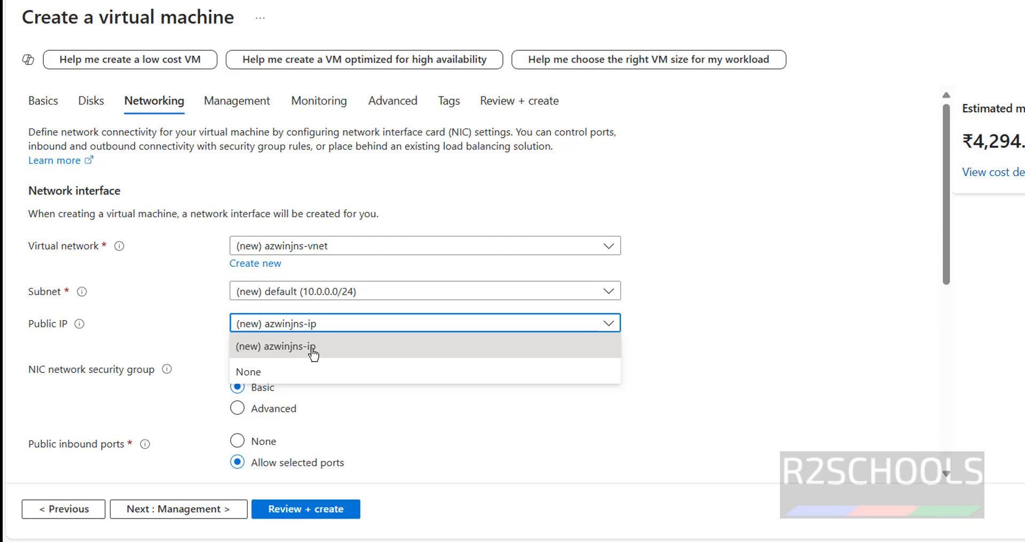
left_click(265, 373)
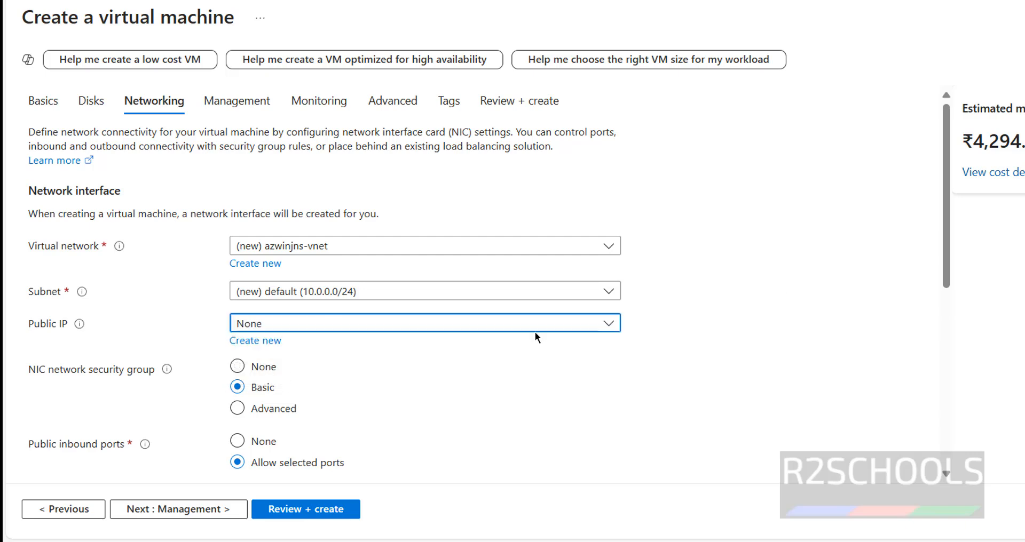
left_click(422, 321)
left_click(415, 326)
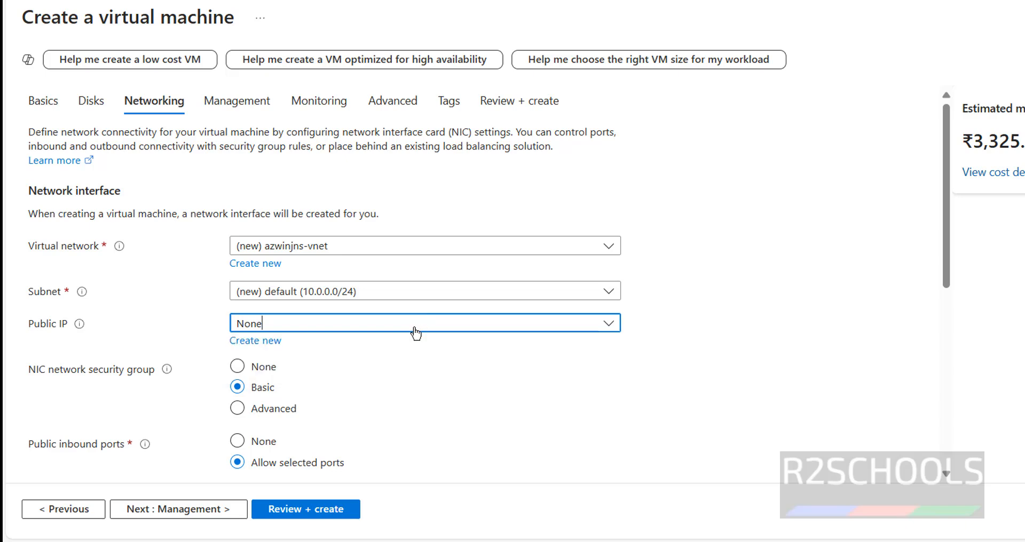
left_click(360, 326)
left_click(288, 348)
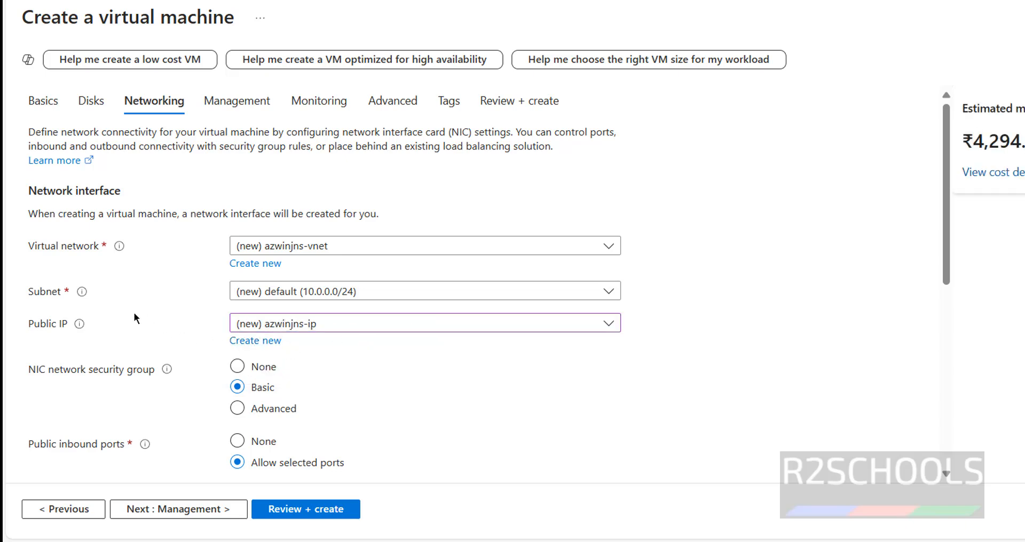
Step: Keep the default networking and management options and continue to the monitoring settings
scroll(136, 320, "down", 2)
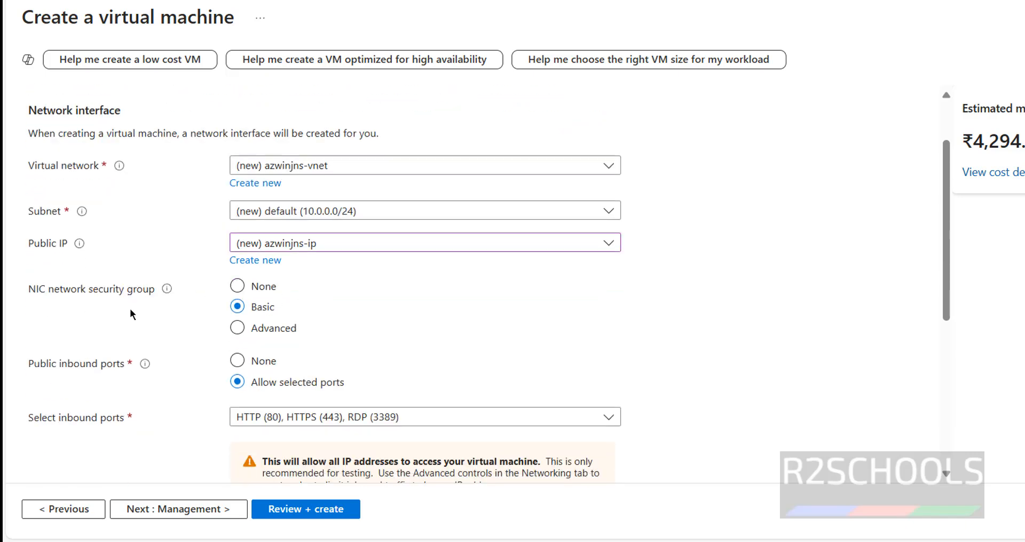
scroll(134, 353, "down", 5)
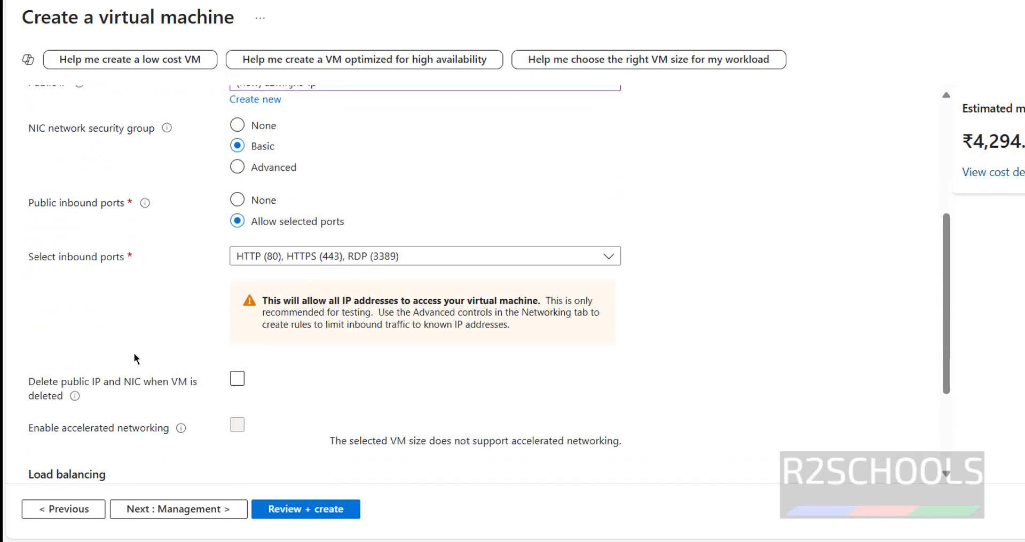
left_click(192, 513)
scroll(138, 152, "down", 2)
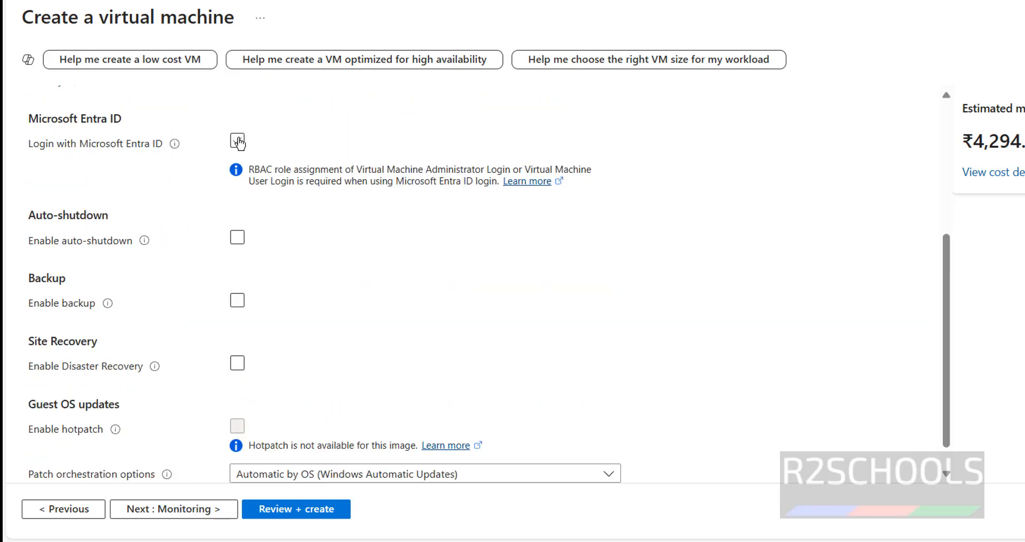
scroll(369, 275, "down", 1)
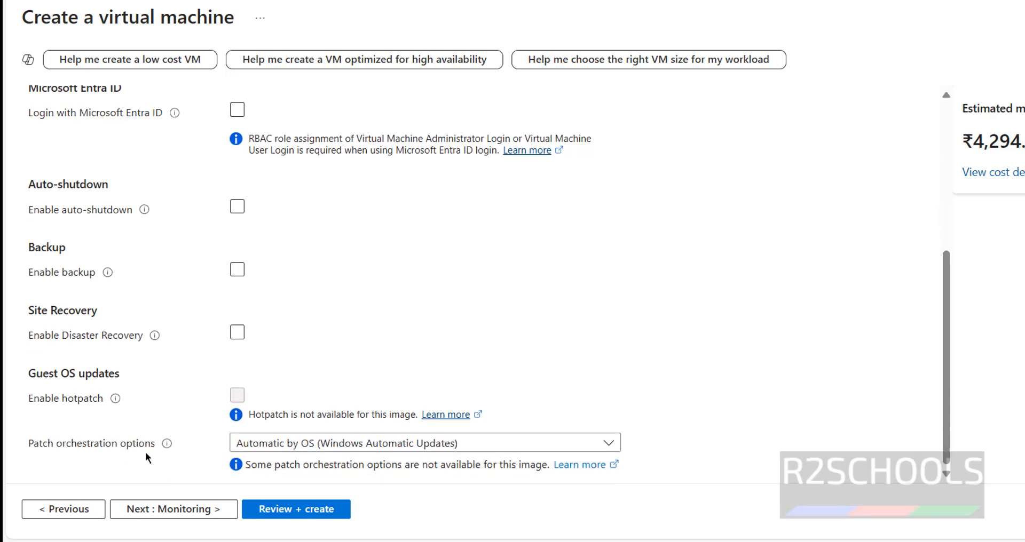
left_click(156, 512)
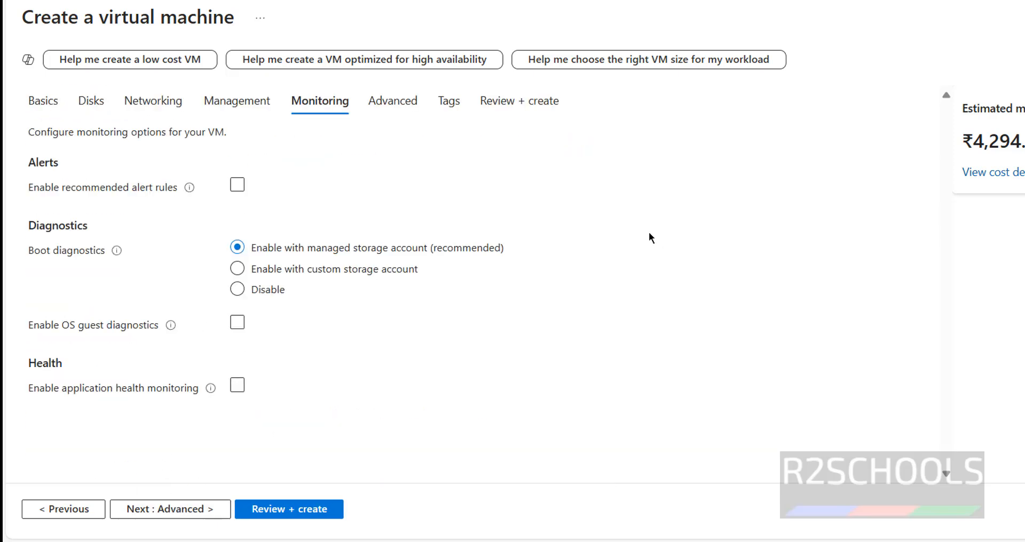
Step: Turn off the recommended alert rules and continue to the advanced settings
left_click(241, 187)
left_click(180, 513)
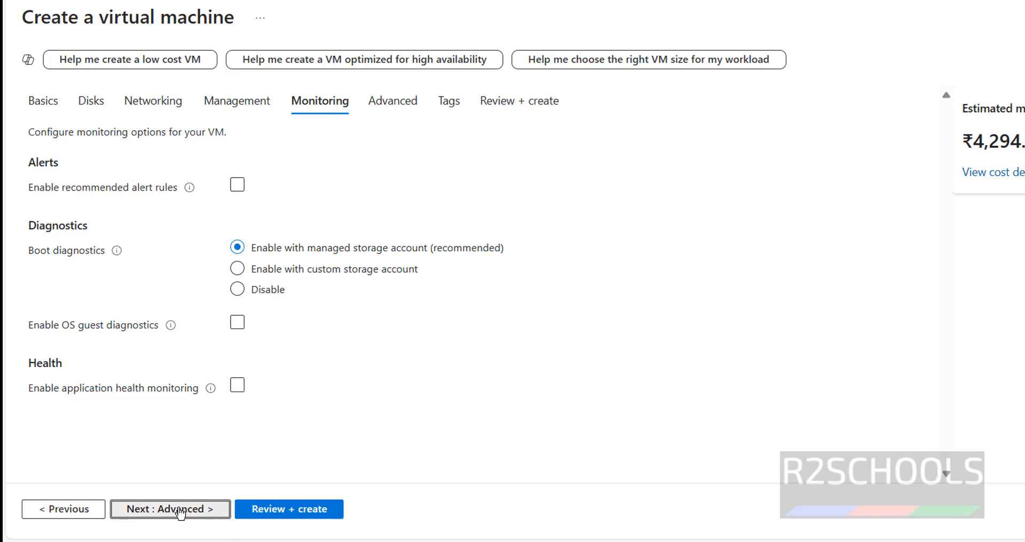
Step: Leave the custom data and tags empty and continue to the final review of the virtual machine
scroll(228, 421, "down", 3)
left_click(229, 411)
scroll(158, 435, "down", 2)
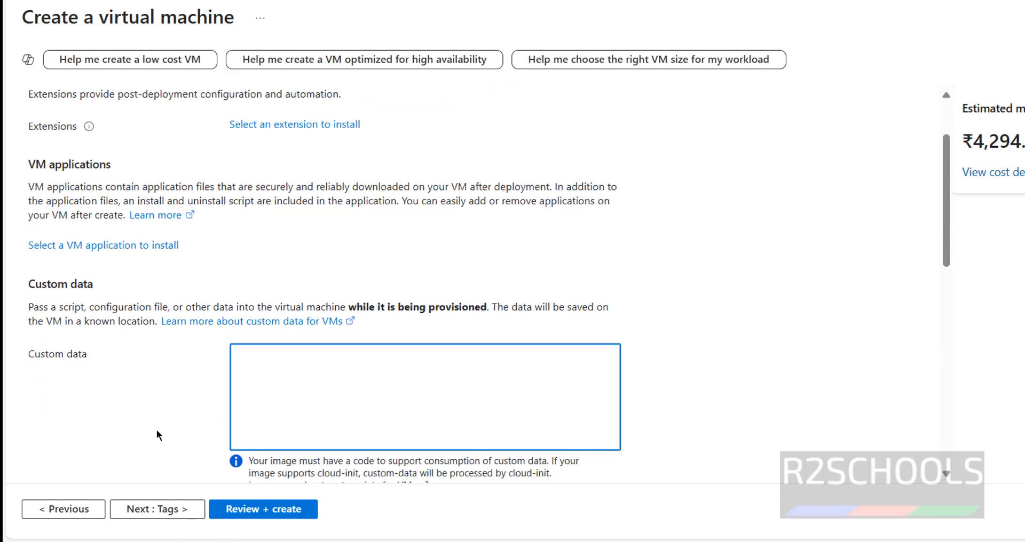
left_click(136, 515)
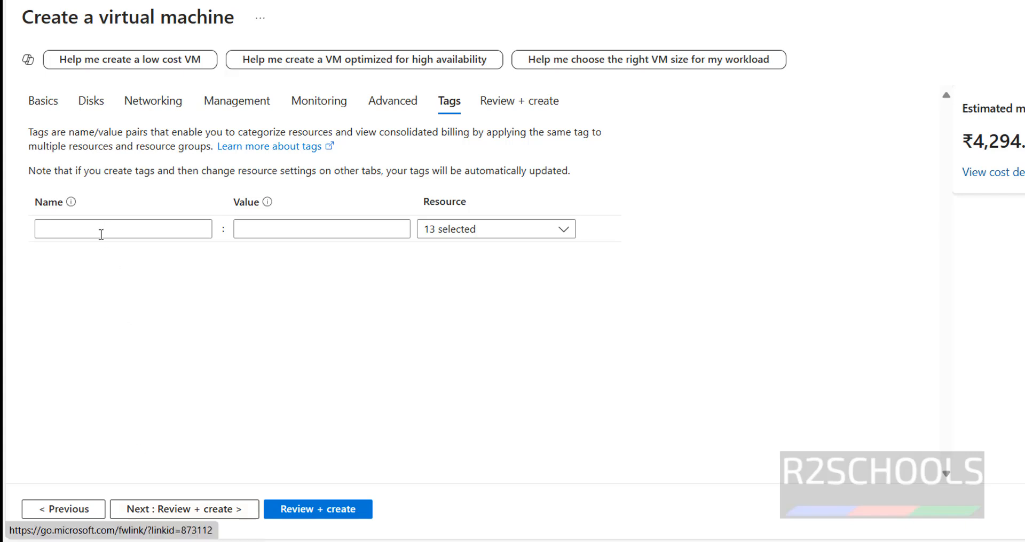
left_click(171, 510)
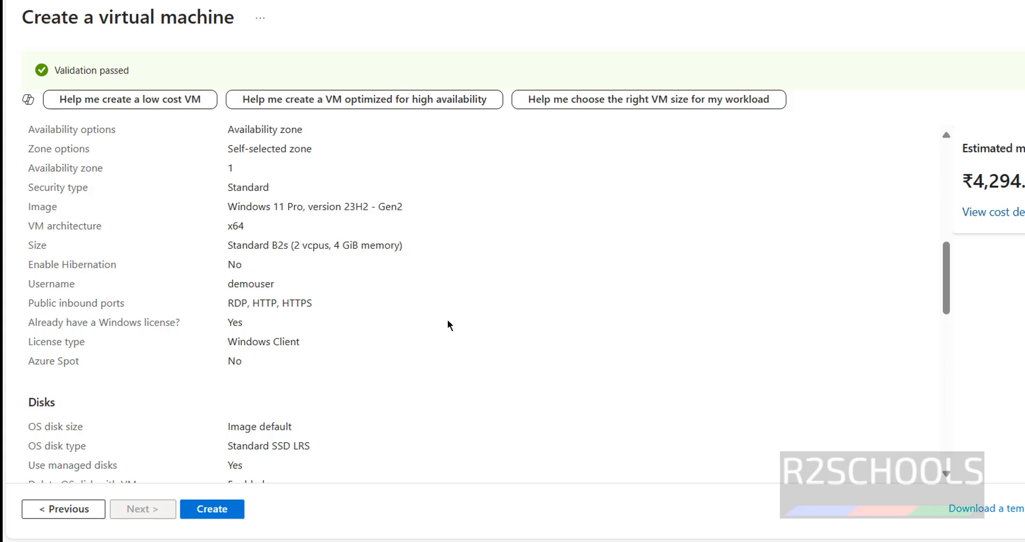
Step: Review the disk and networking summary, create the virtual machine, and open its resource page after deployment
scroll(370, 348, "down", 15)
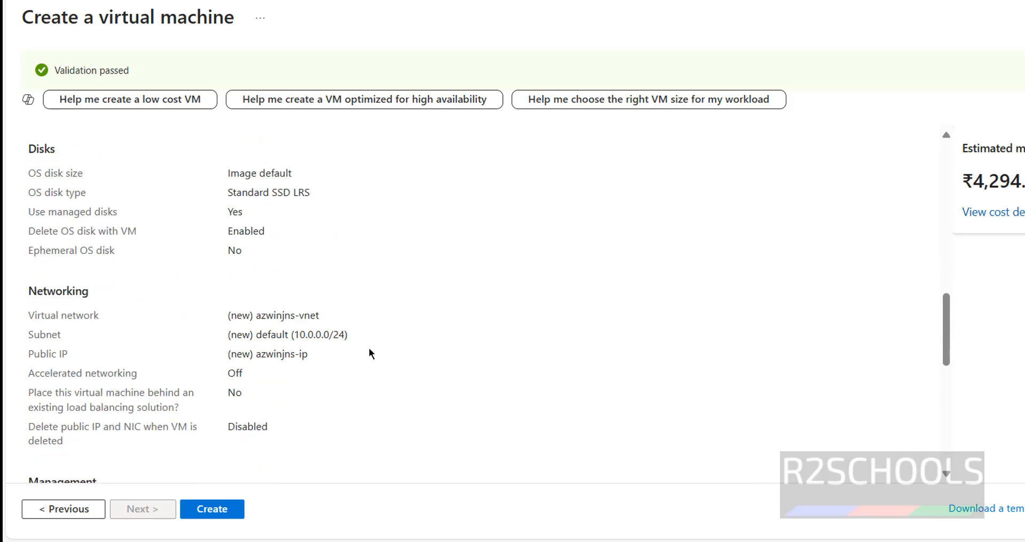
left_click(214, 517)
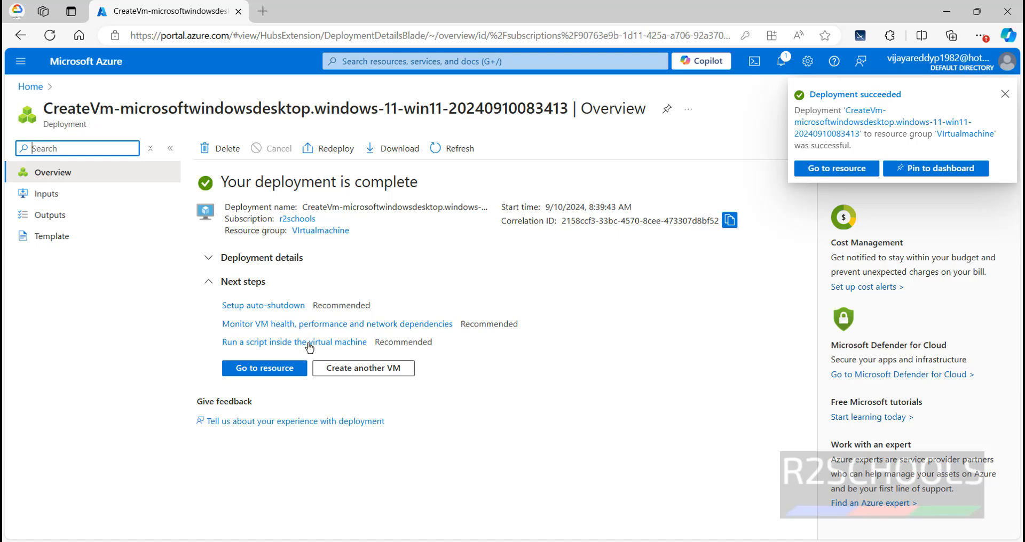
left_click(269, 369)
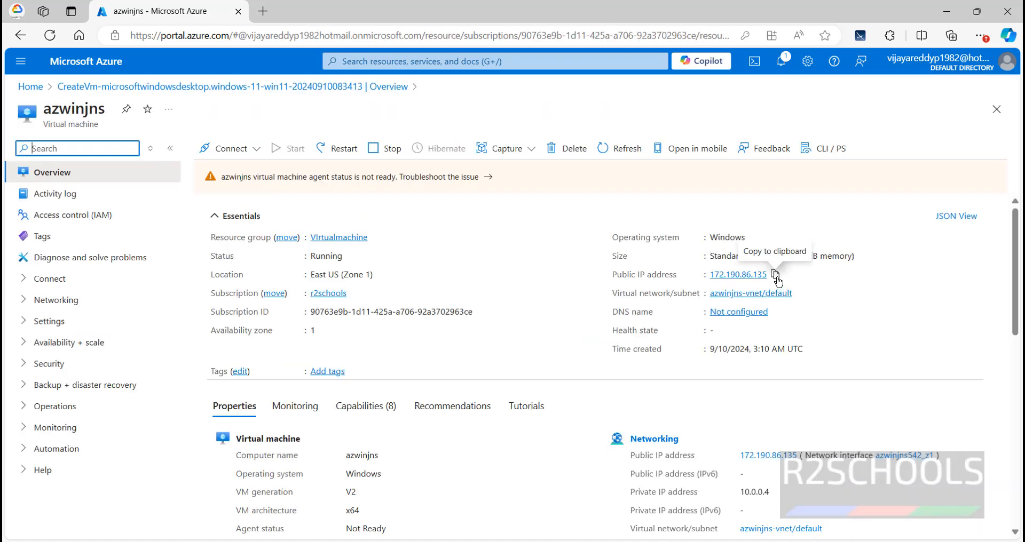
Step: Copy the public IP address of azwinjns and launch Remote Desktop Connection with mstsc from a command prompt
left_click(775, 276)
left_click(778, 276)
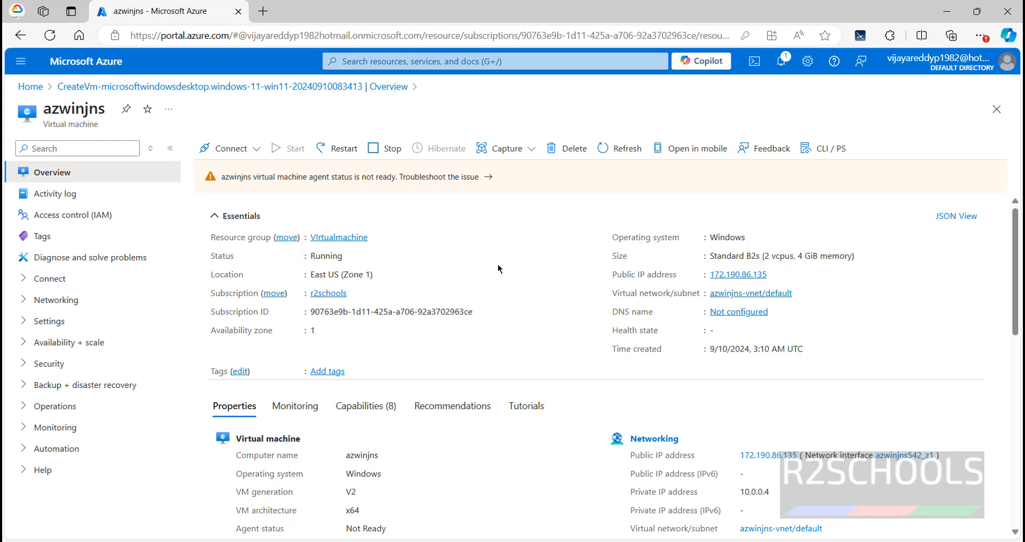
key("super+r")
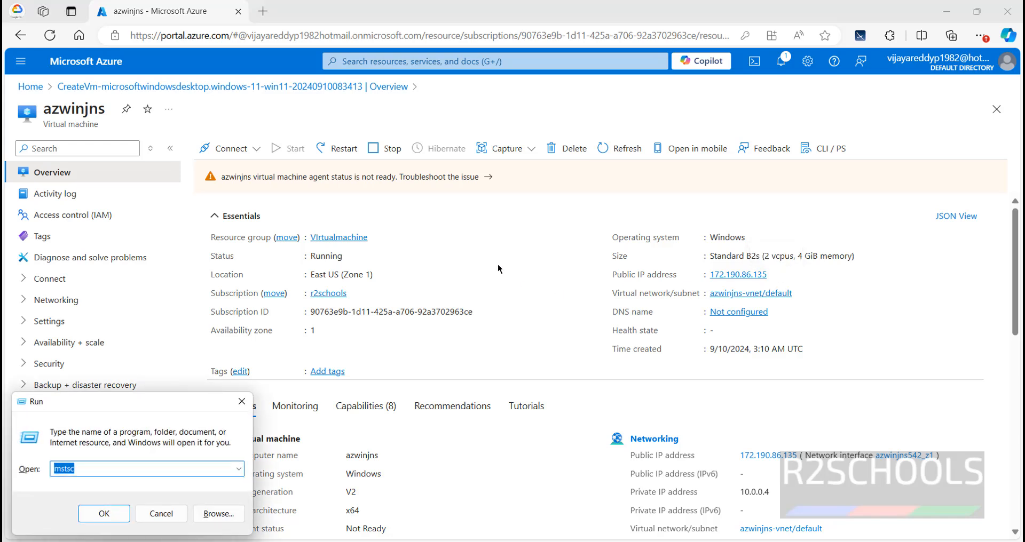
type("cmd")
key("Return")
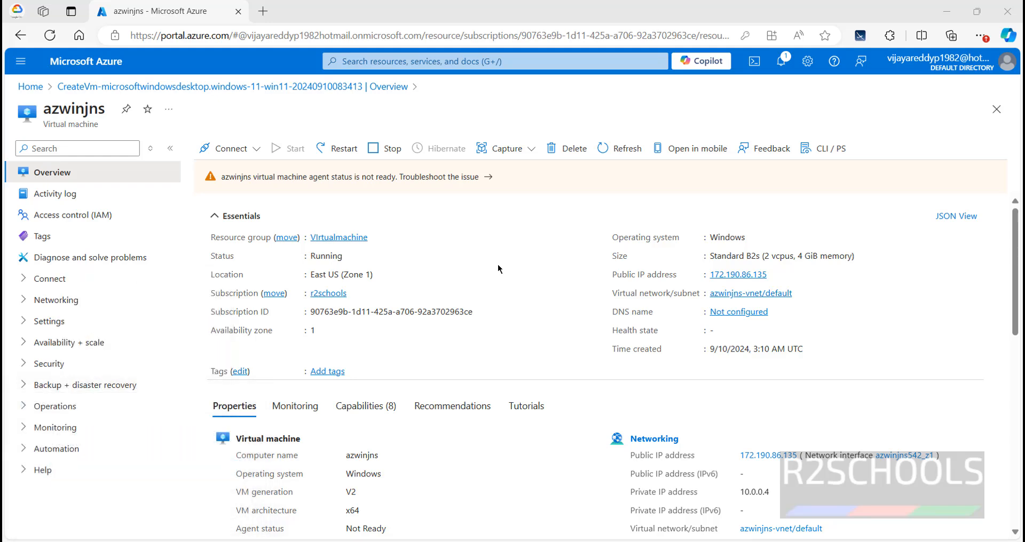
type("mstsc")
key("Return")
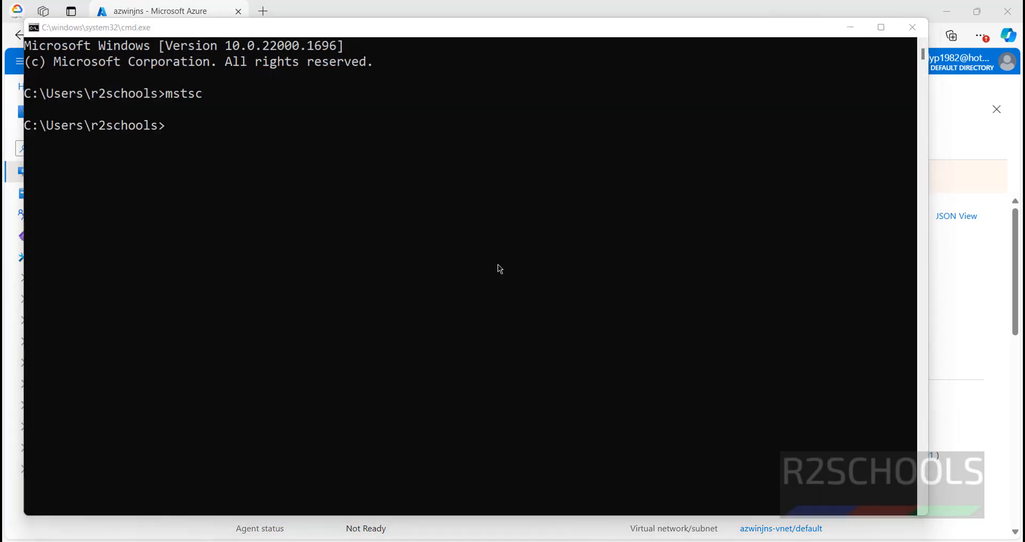
Step: Connect to 172.190.86.135 as demouser with the account password, accepting the untrusted certificate
key("ctrl+v")
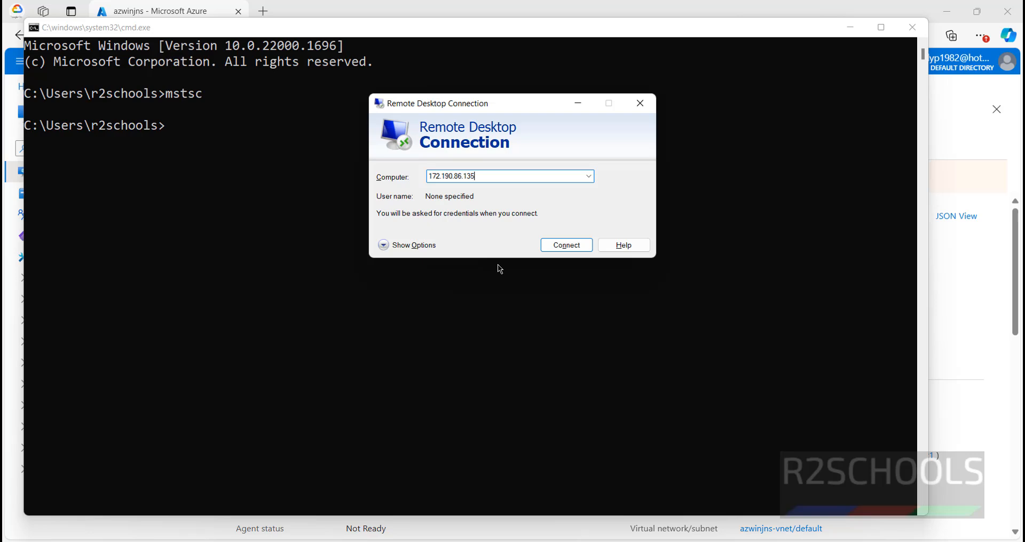
left_click(571, 245)
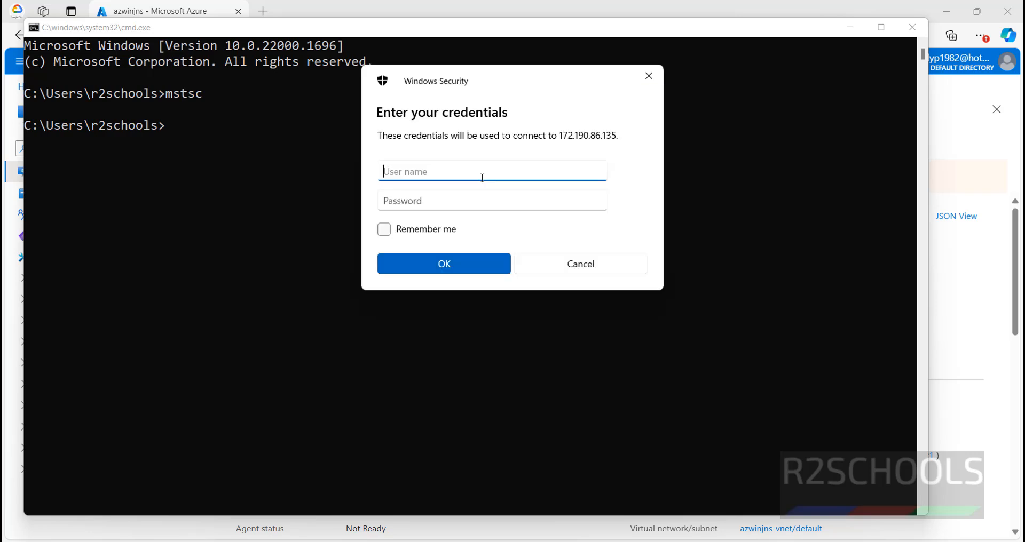
type("demouser")
key("Tab")
type("•••••••••••")
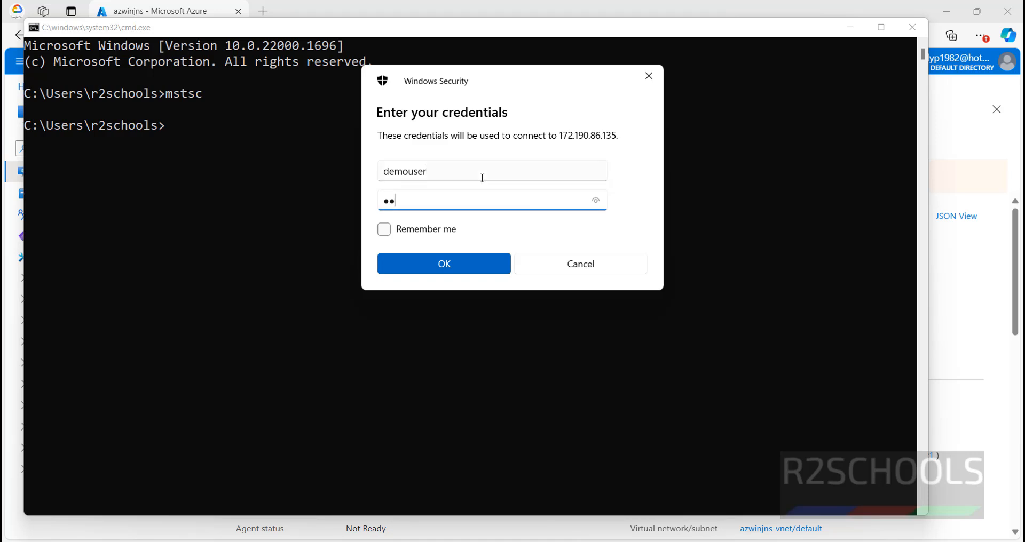
type("•")
key("Return")
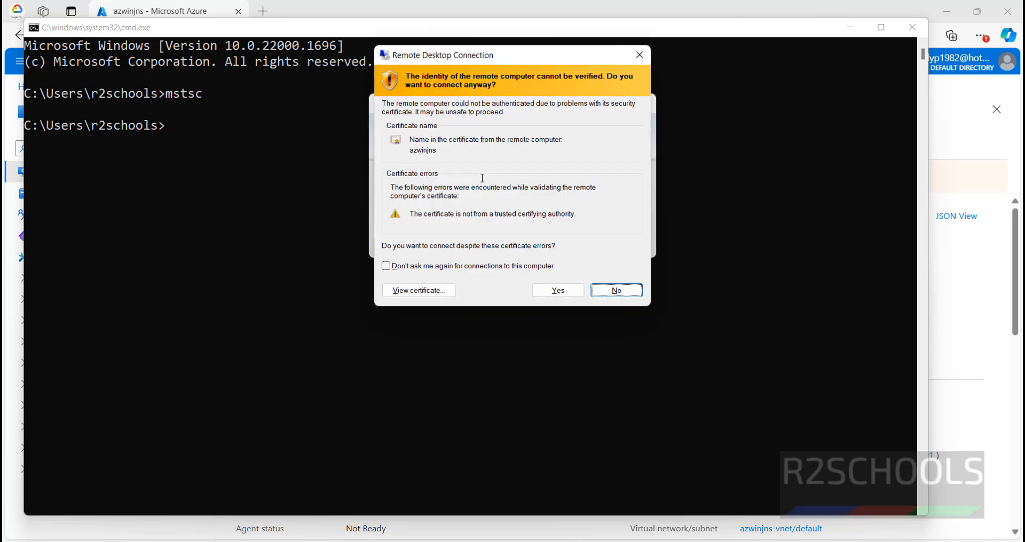
left_click(558, 290)
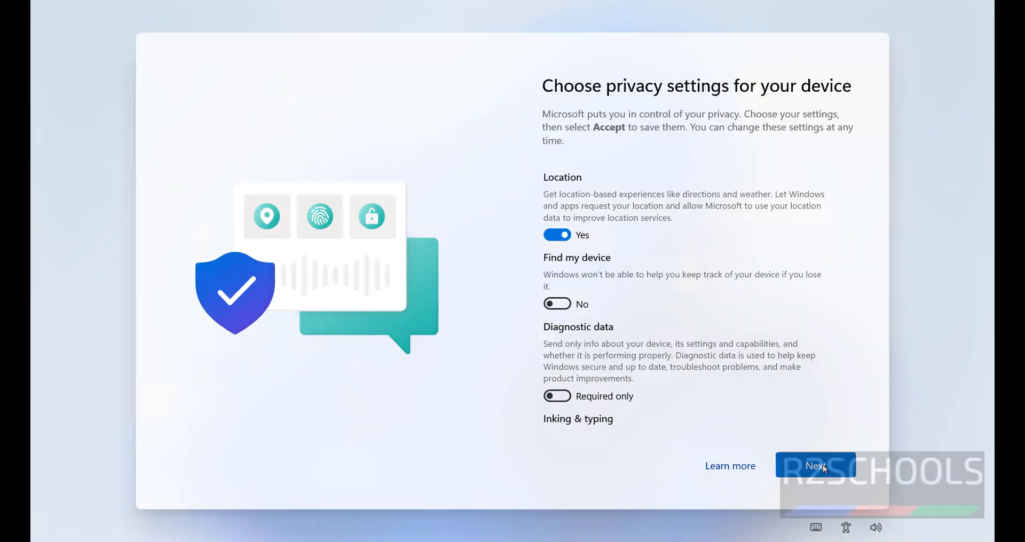
Step: Accept the default device privacy settings on the remote Windows machine
left_click(815, 468)
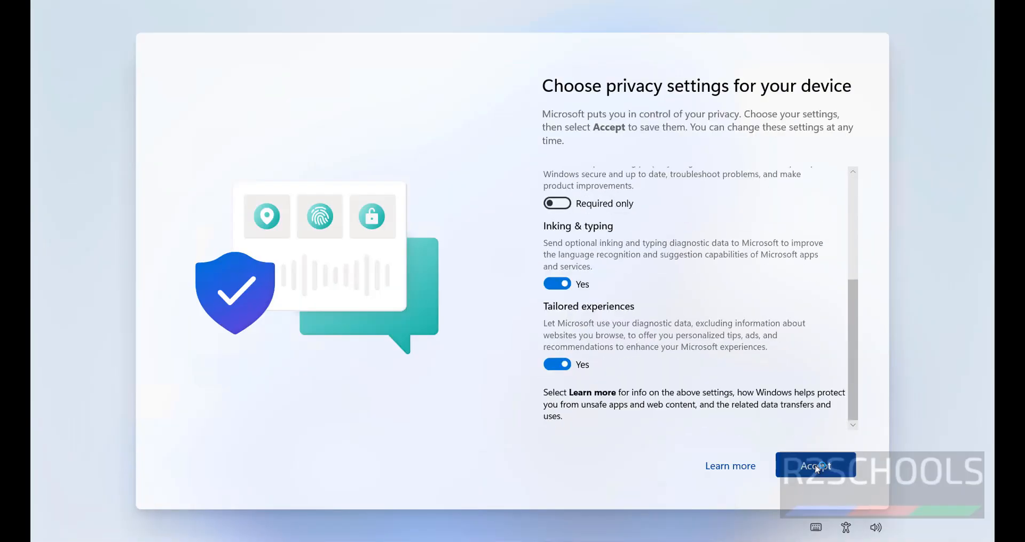
left_click(816, 467)
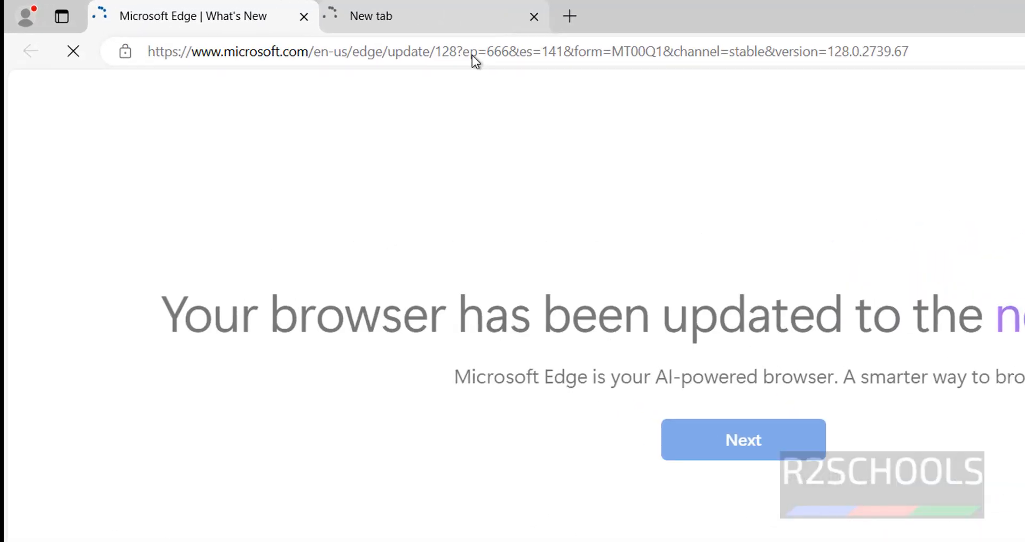
Step: Go to jenkins.io in the remote machine's browser and open the Jenkins download page
left_click(472, 56)
type("j")
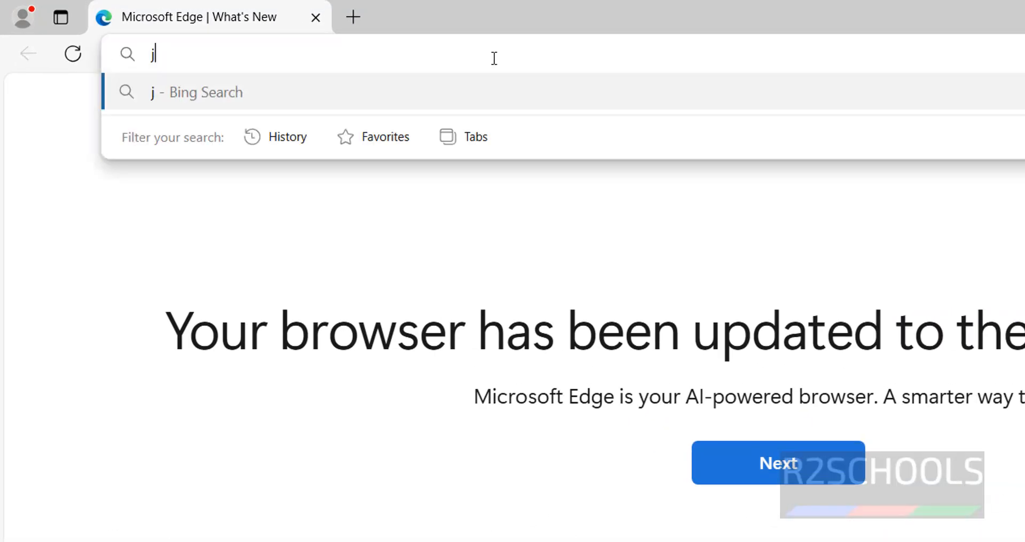
type("enkins.io")
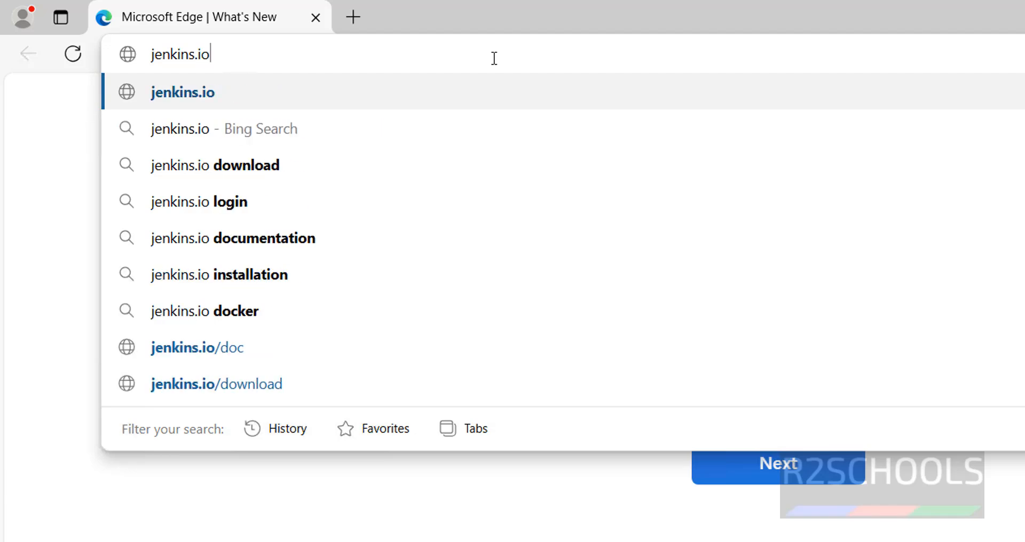
key("Return")
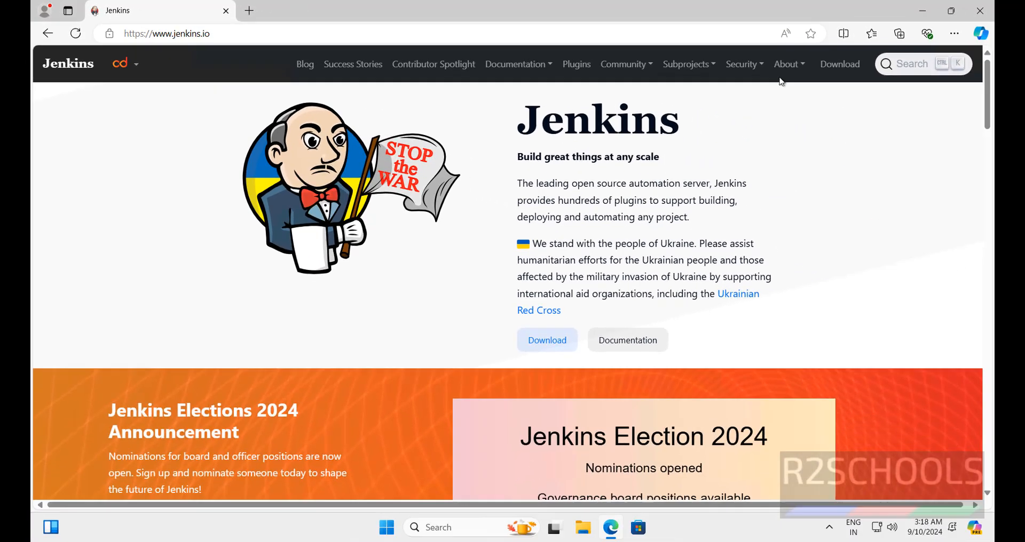
left_click(824, 65)
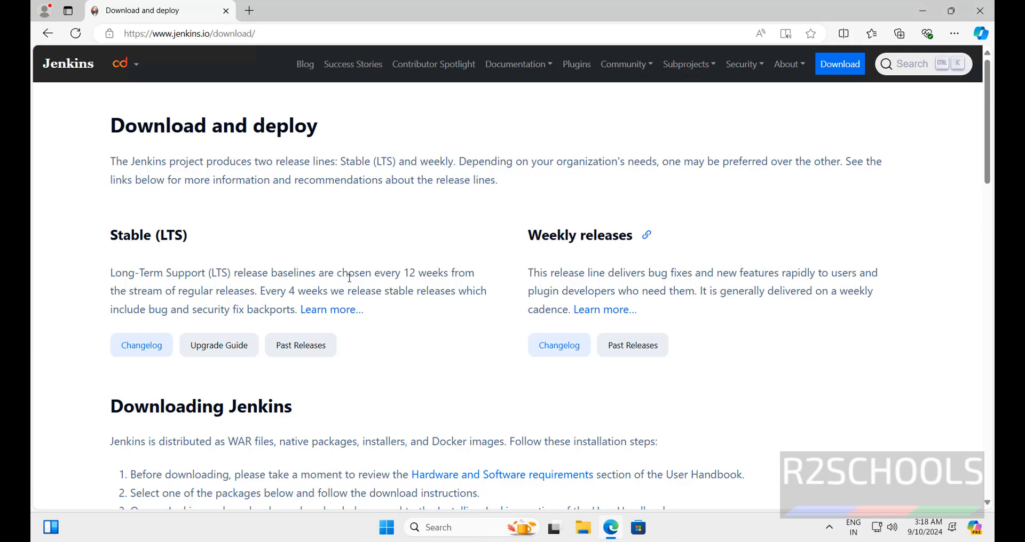
Step: Open the Hardware and Software requirements in a new tab and check the Java Requirements page
scroll(350, 278, "down", 2)
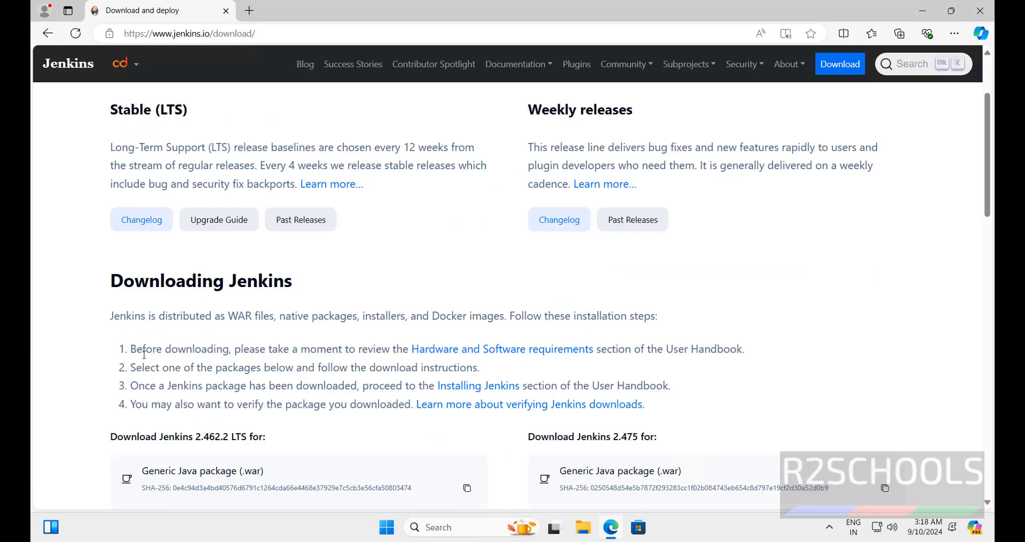
right_click(488, 353)
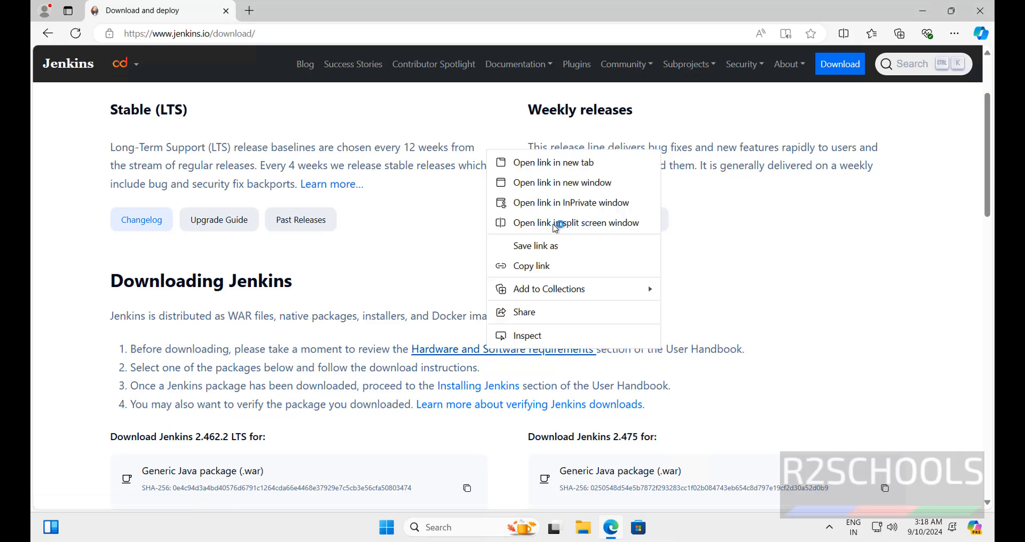
left_click(577, 171)
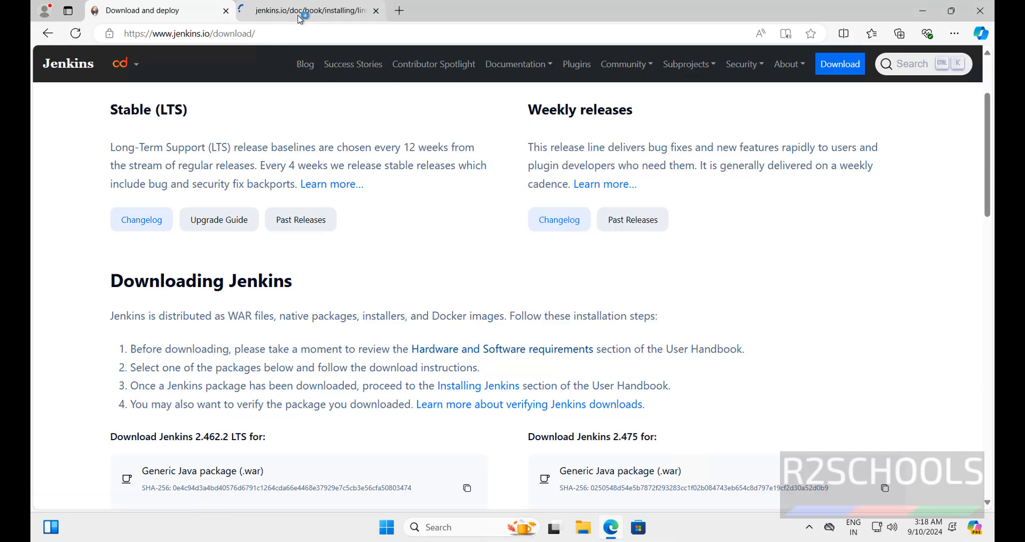
left_click(298, 17)
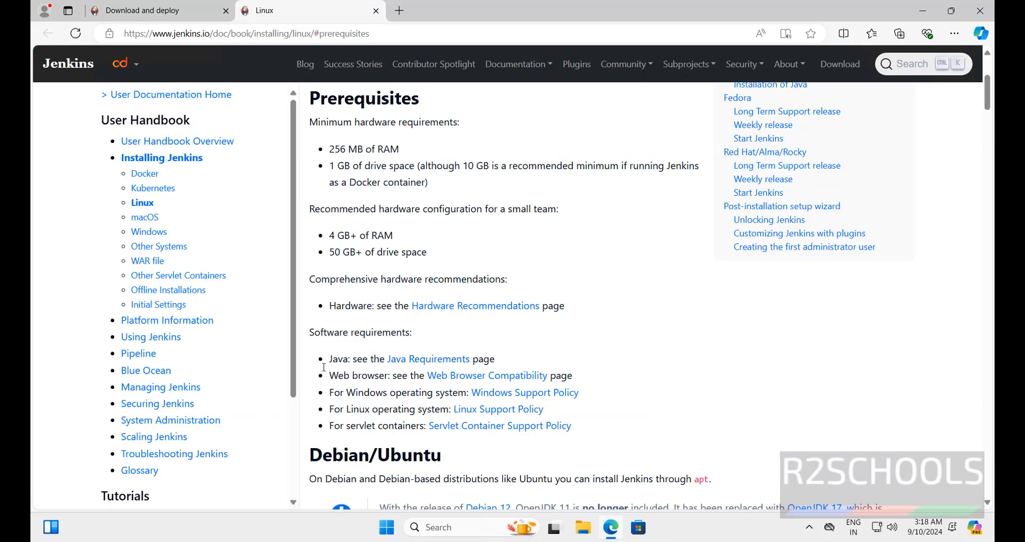
left_click(432, 364)
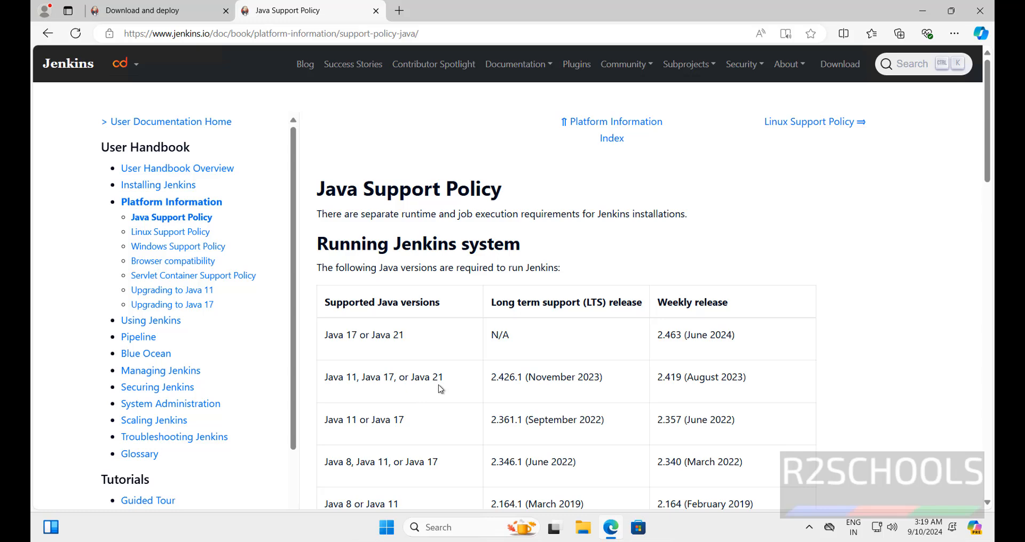
Step: Search Google for "java downloads" in a new tab, open Oracle's Java Downloads page, and find the JDK version choices
left_click(401, 12)
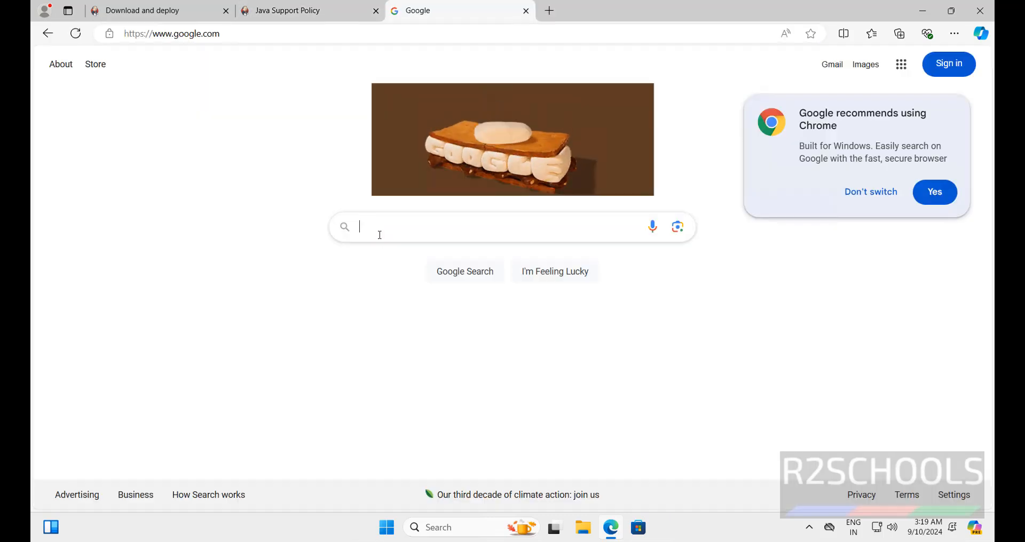
left_click(380, 235)
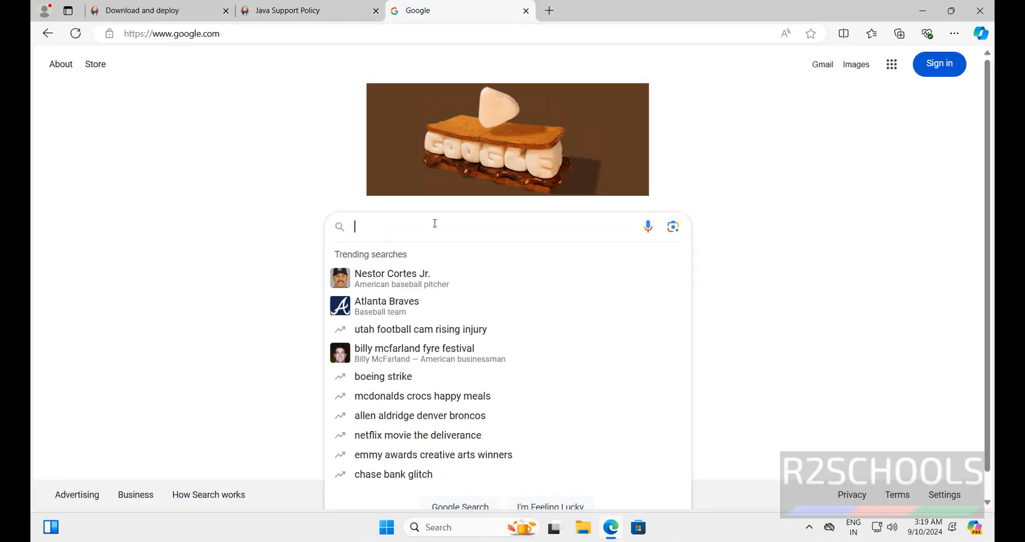
type("java downloads")
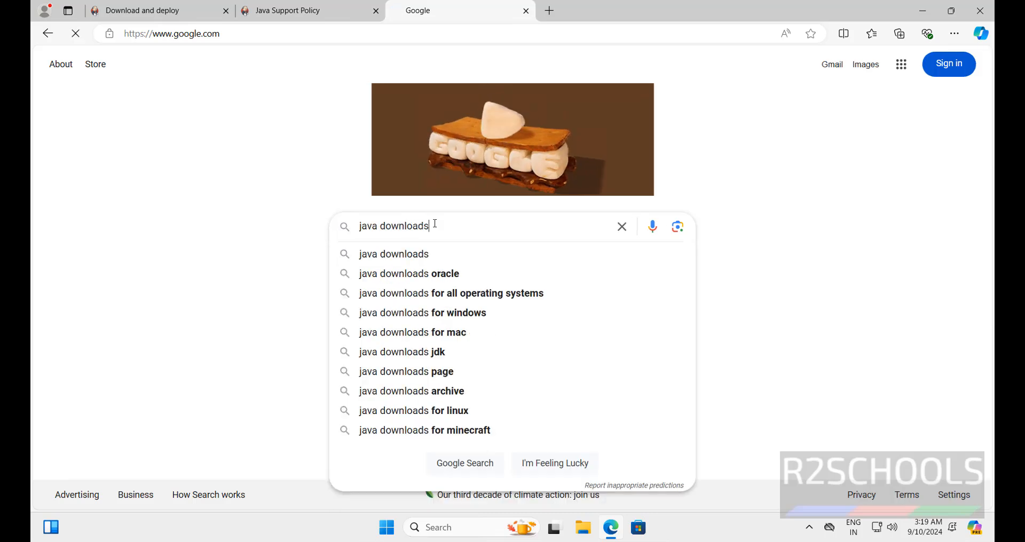
key("Return")
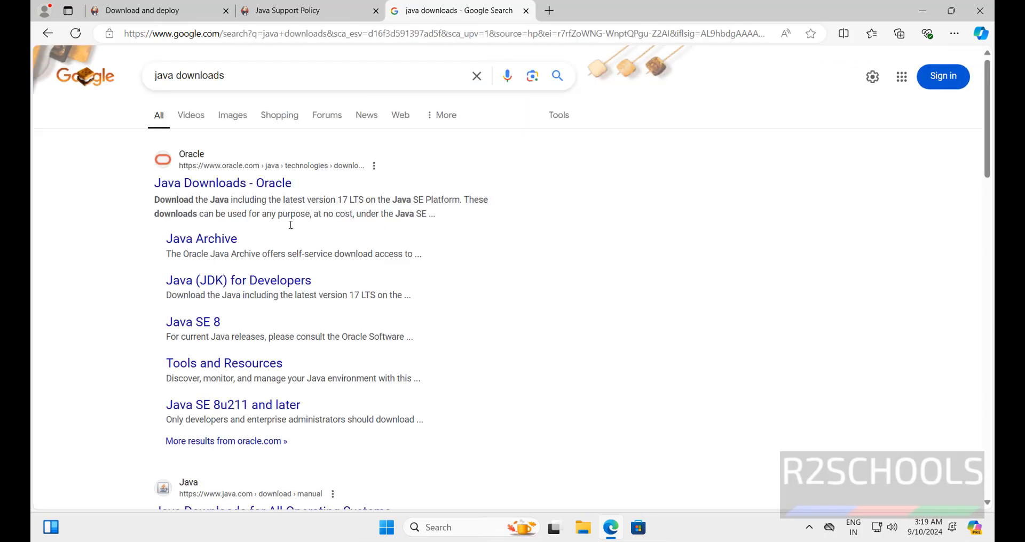
left_click(224, 188)
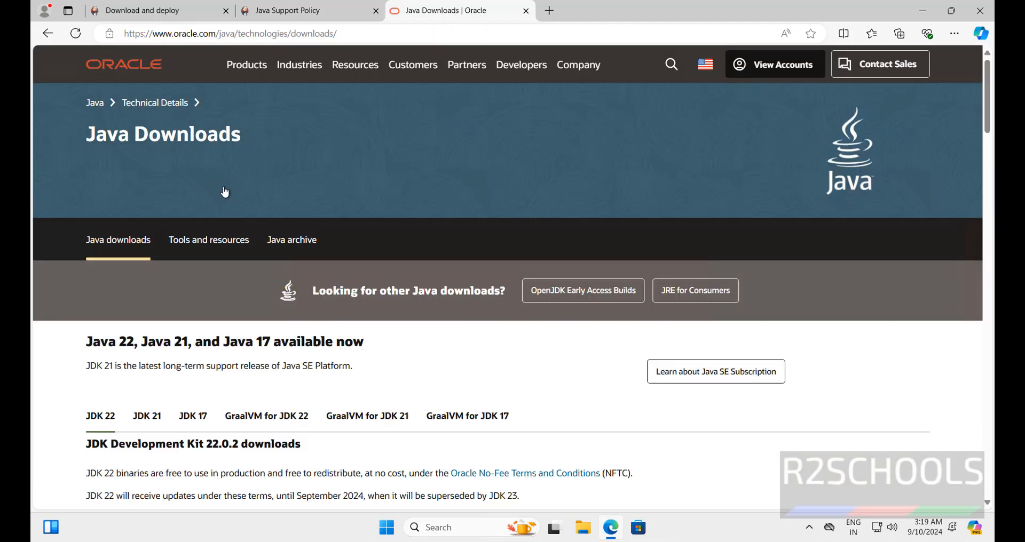
scroll(213, 299, "down", 1)
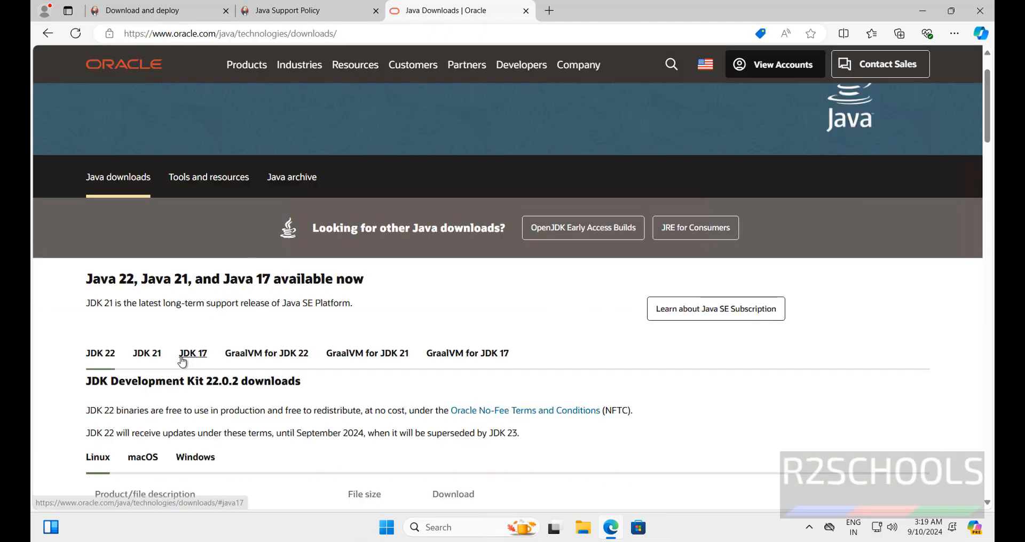
scroll(169, 348, "down", 2)
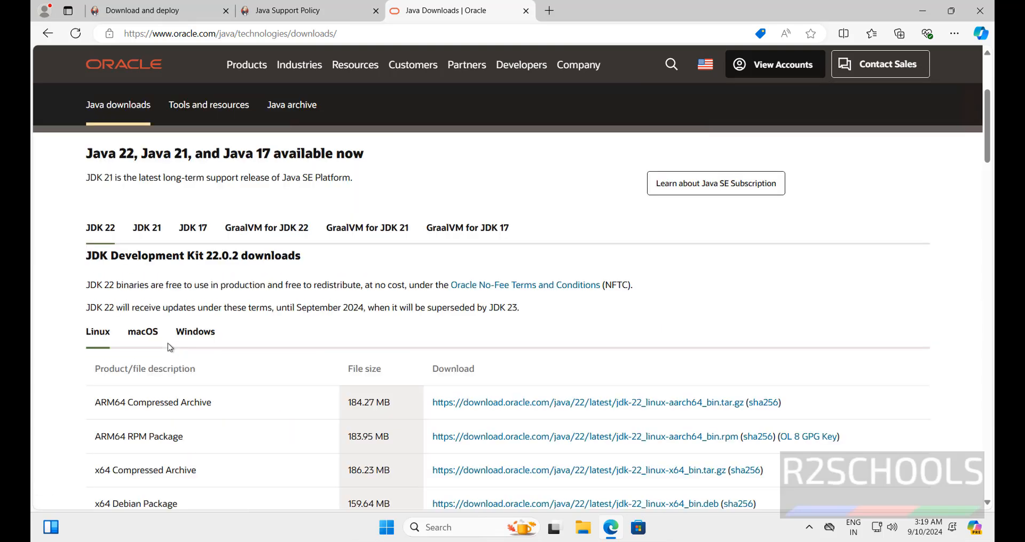
scroll(168, 346, "down", 1)
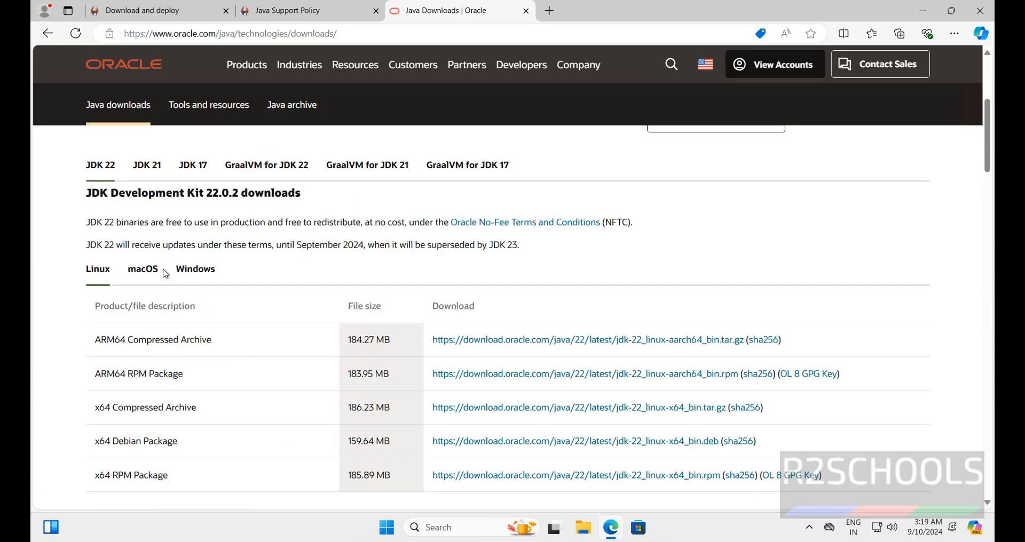
Step: Download the JDK 21 x64 MSI Installer for Windows from Oracle's Java Downloads page
left_click(149, 166)
scroll(226, 227, "down", 1)
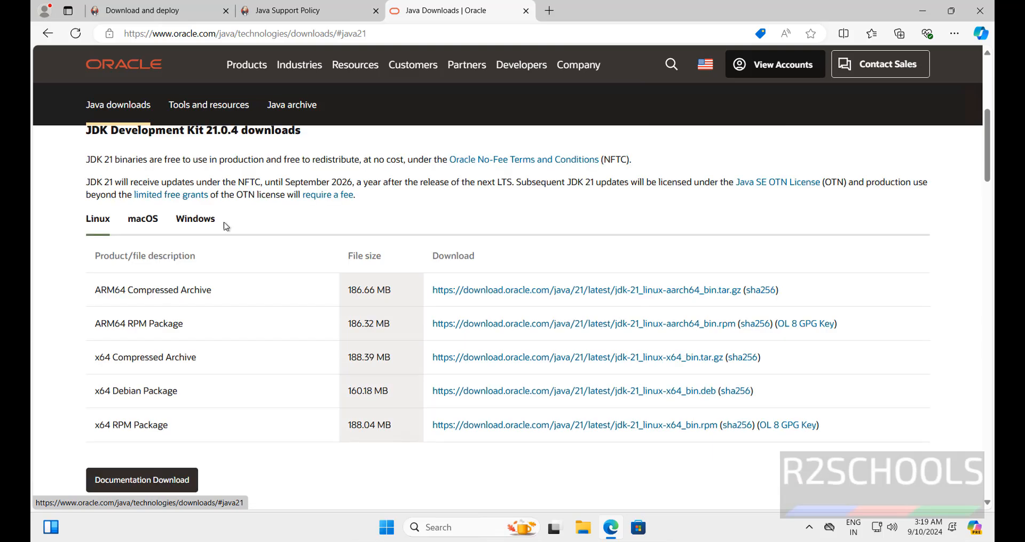
left_click(212, 223)
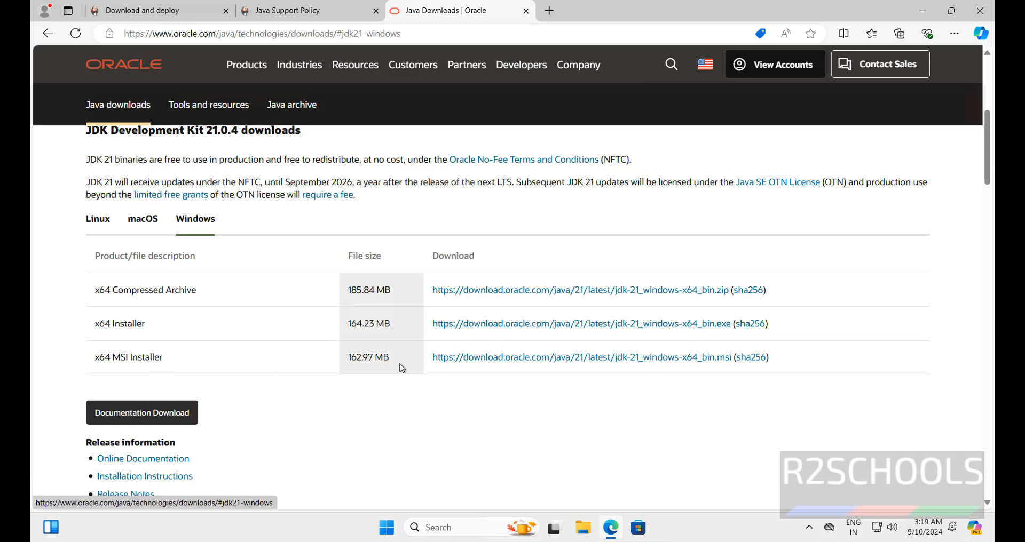
left_click(475, 357)
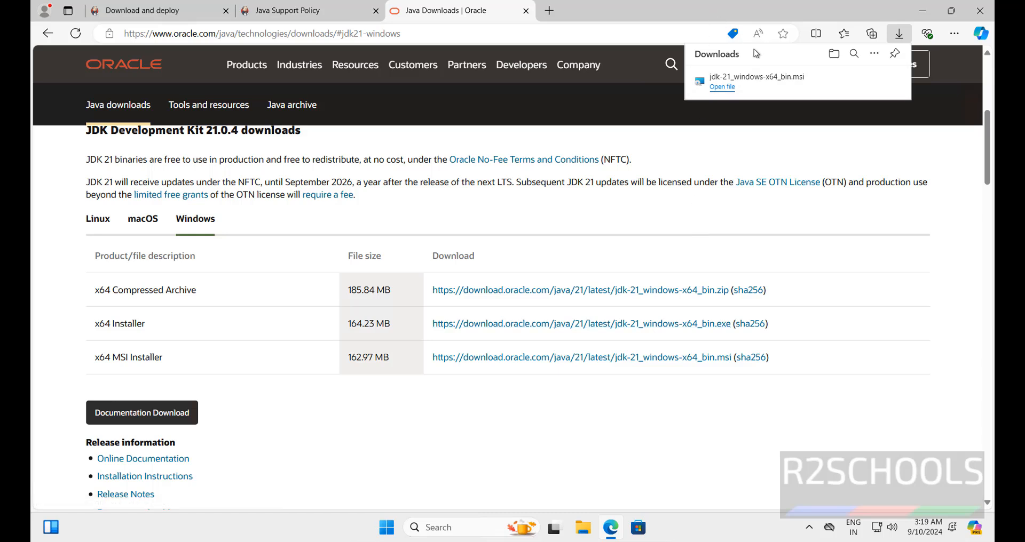
Step: Run jdk-21_windows-x64_bin from the Downloads folder and install the JDK to the default folder C:\Program Files\Java\jdk-21\
key("super+e")
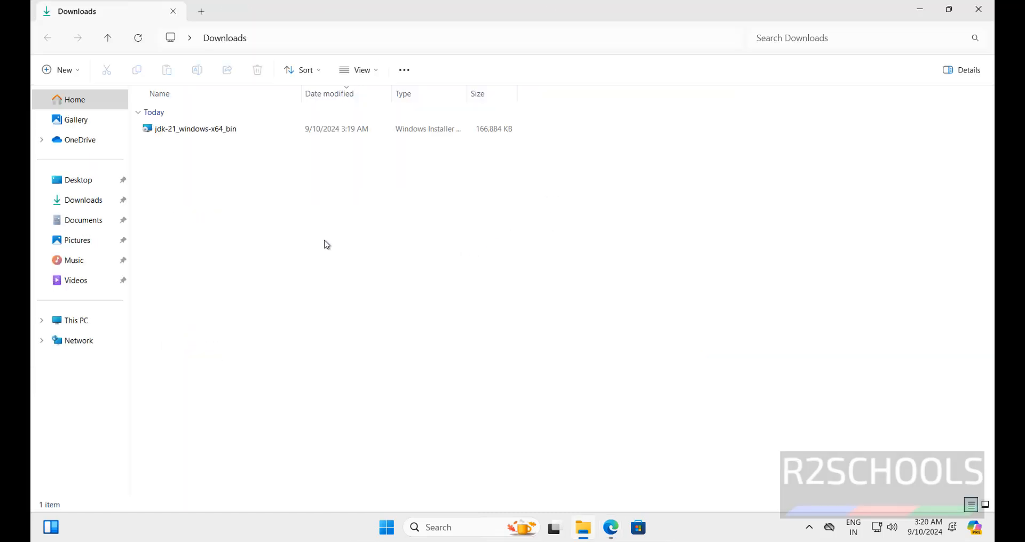
double_click(184, 131)
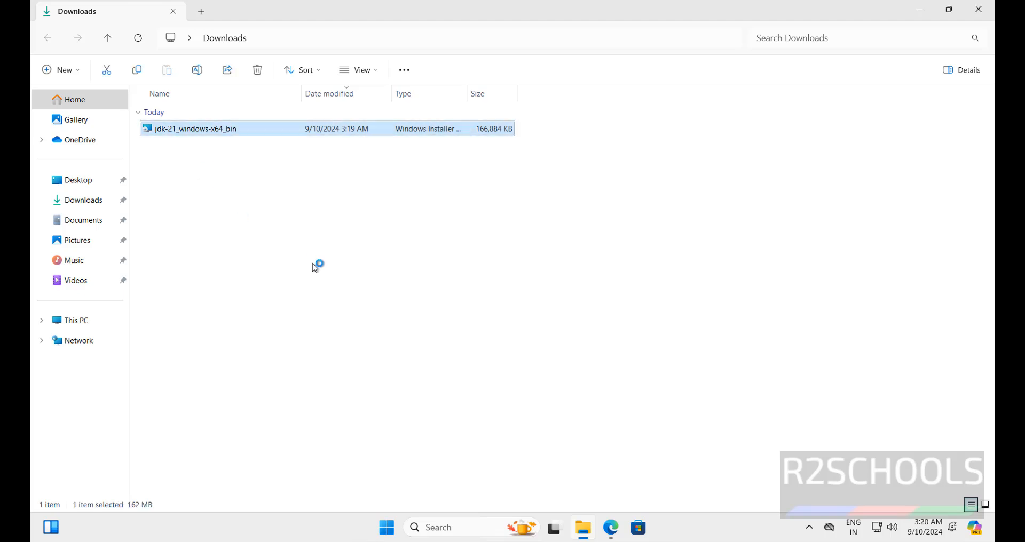
left_click(561, 363)
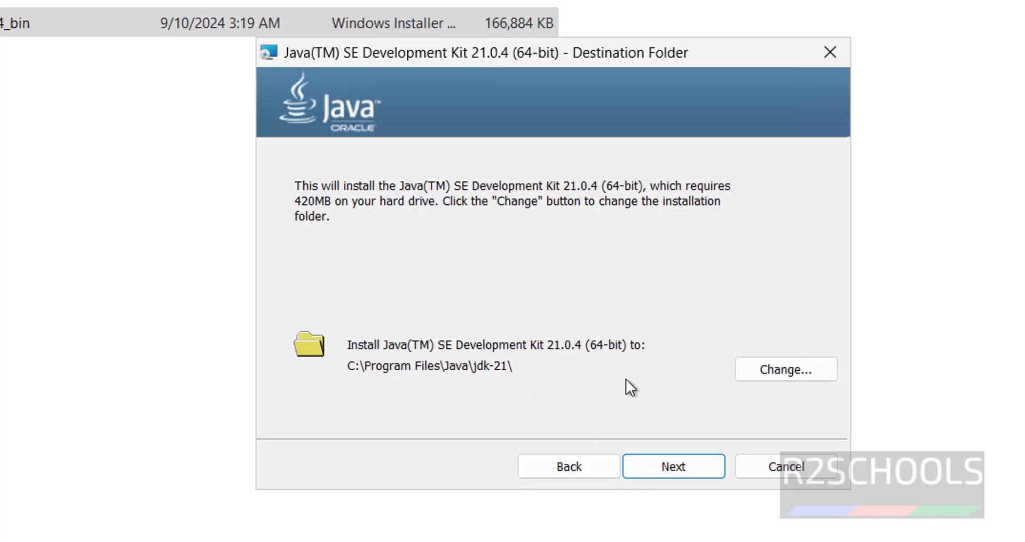
left_click(680, 472)
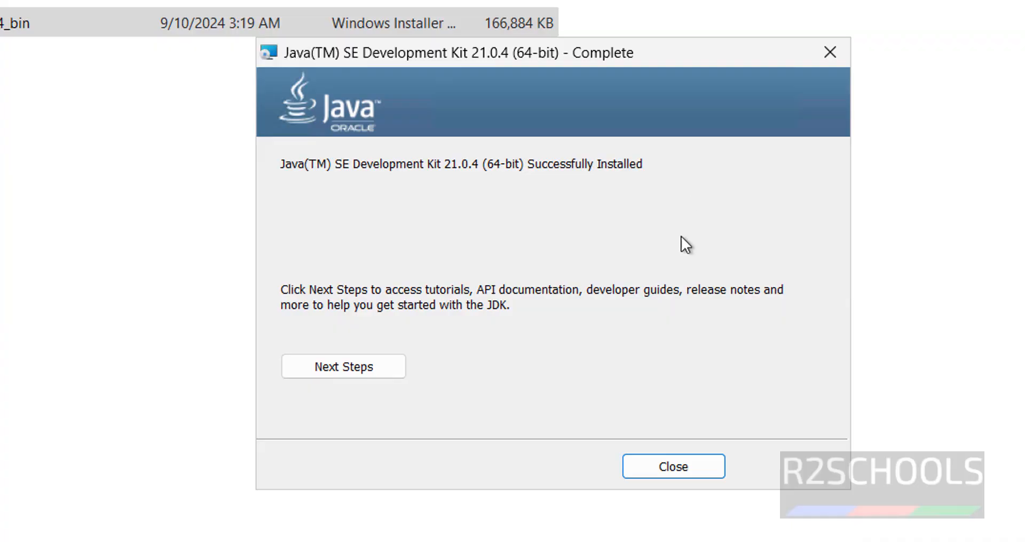
left_click(685, 475)
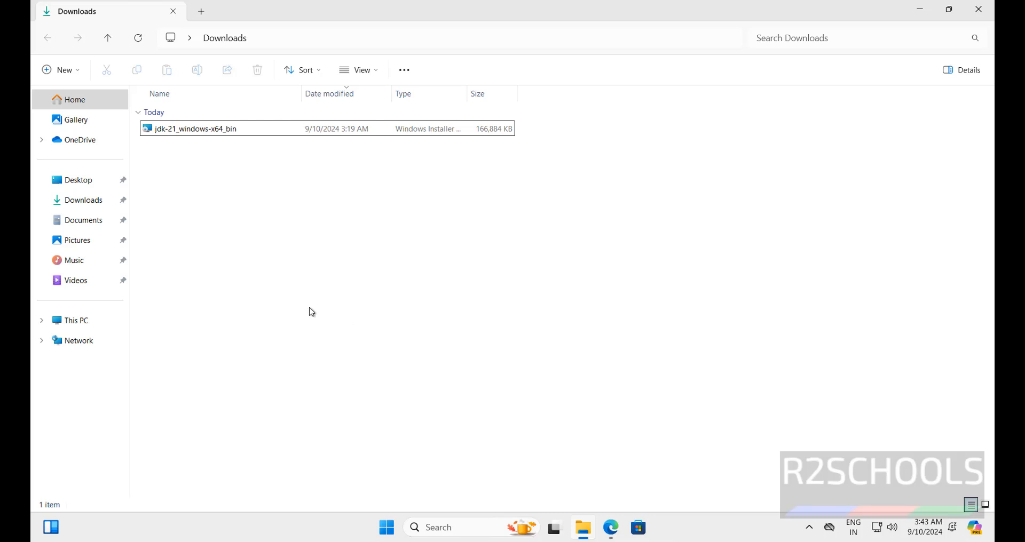
Step: Open the system variable Path for editing through the computer's properties and advanced system settings
right_click(75, 324)
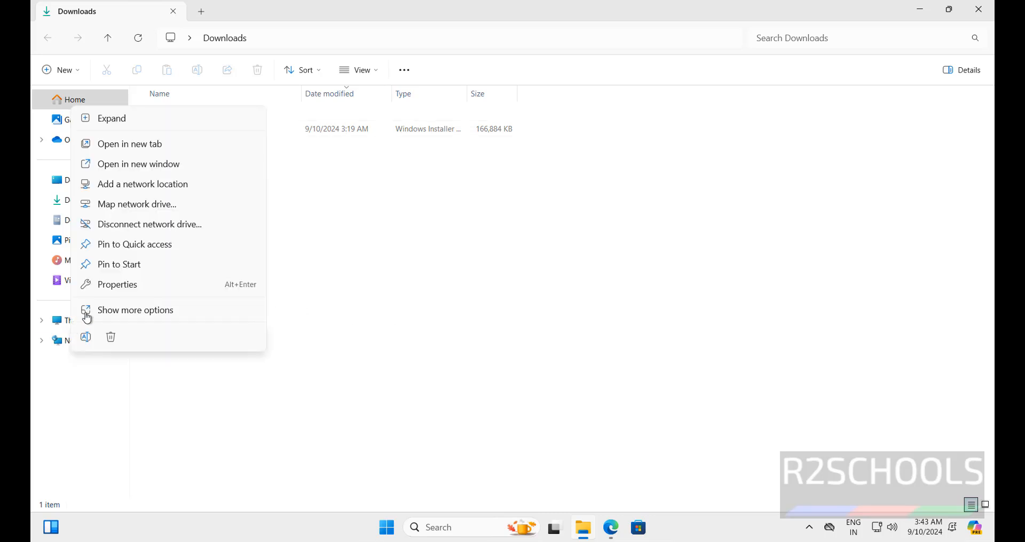
left_click(110, 289)
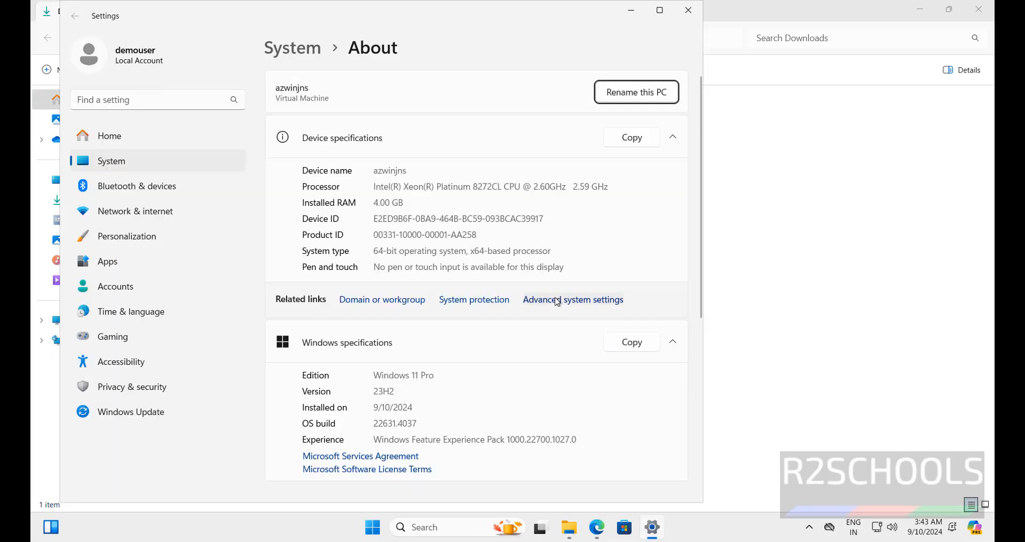
left_click(556, 300)
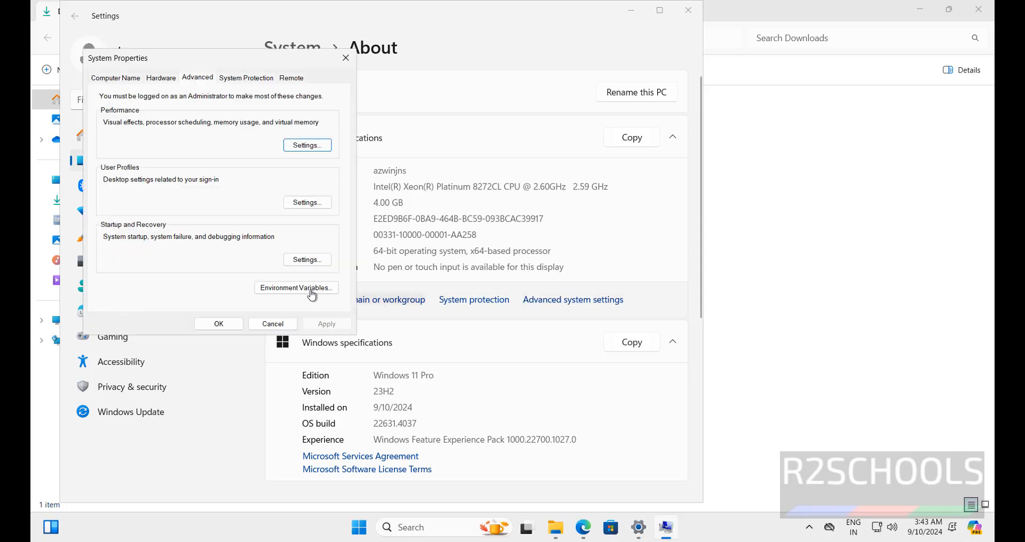
left_click(309, 289)
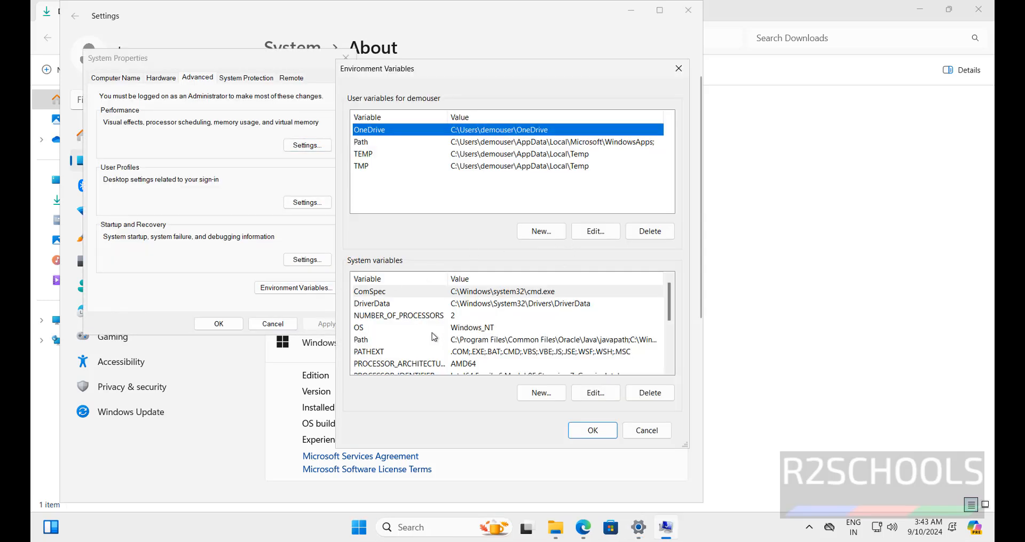
left_click(373, 341)
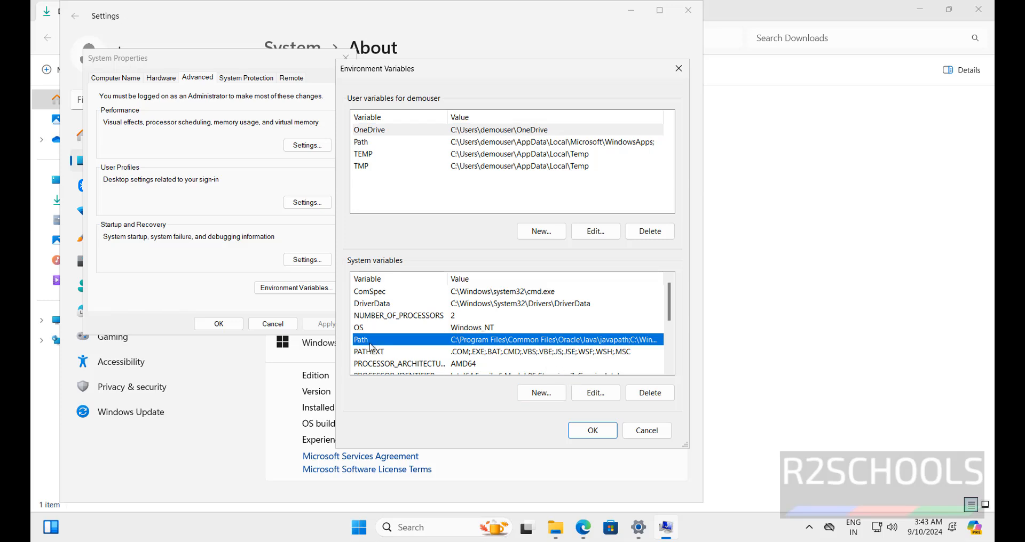
left_click(593, 393)
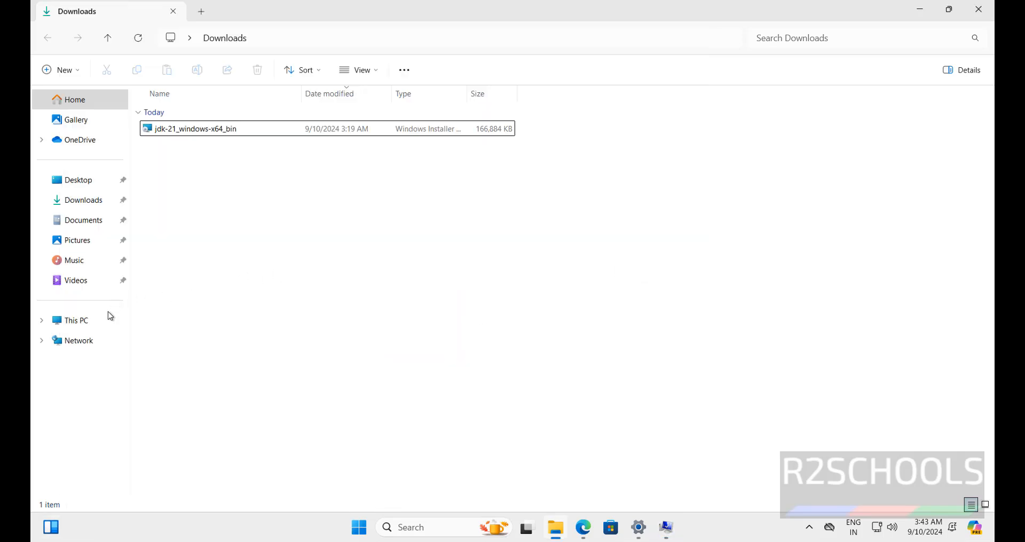
Step: Browse to the bin folder of jdk-21 under C:\Program Files\Java and copy its full path
left_click(80, 321)
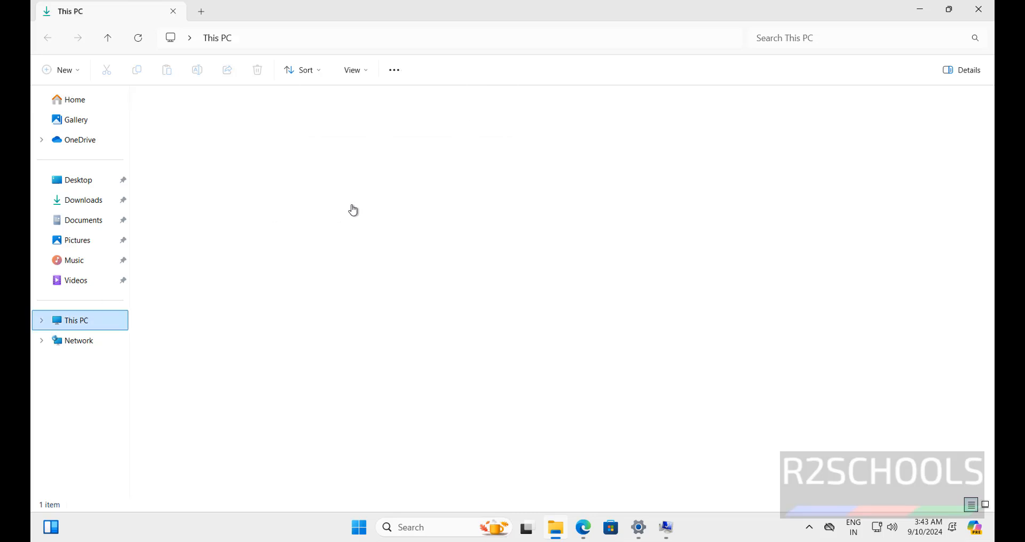
double_click(192, 129)
left_click(174, 153)
double_click(174, 155)
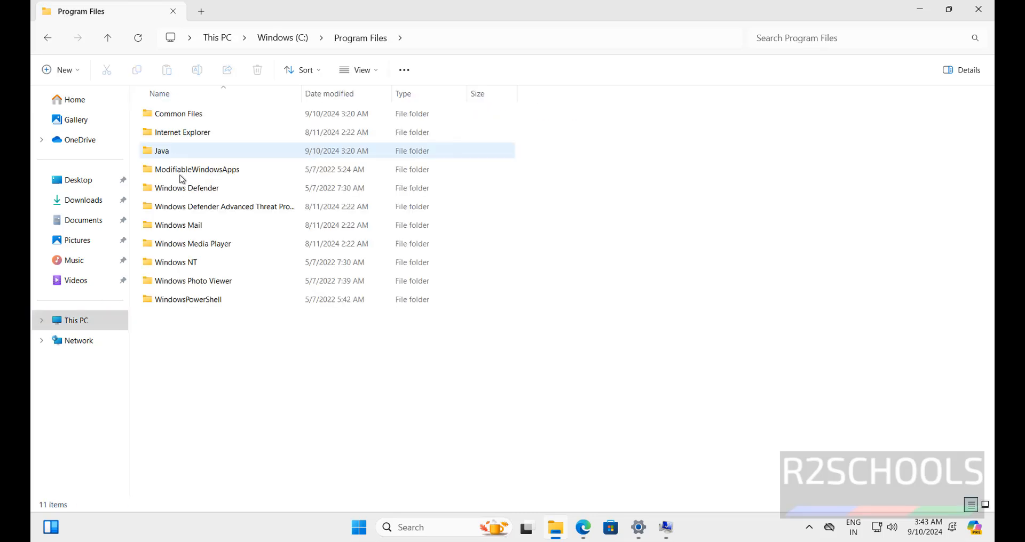
double_click(167, 156)
double_click(165, 114)
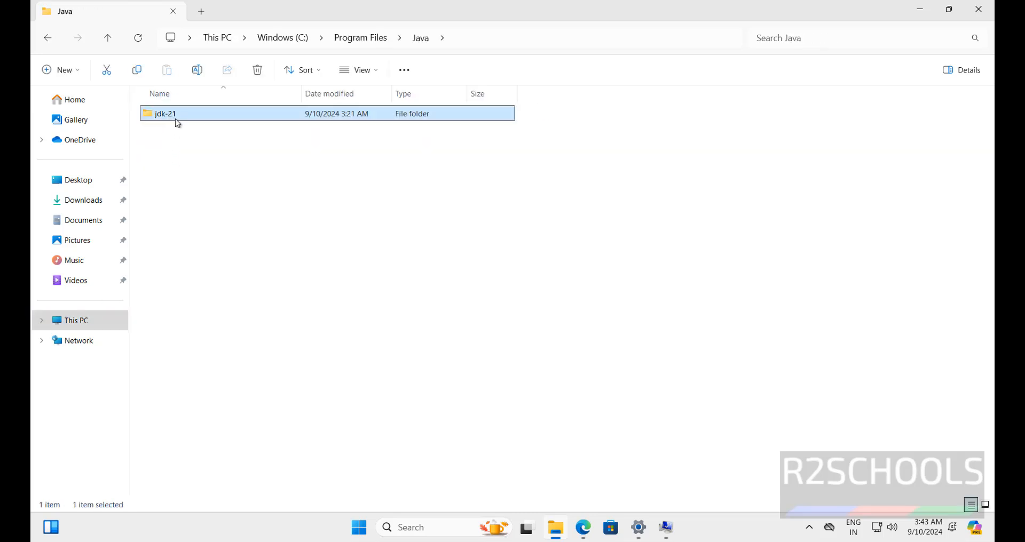
key("alt+d")
double_click(158, 115)
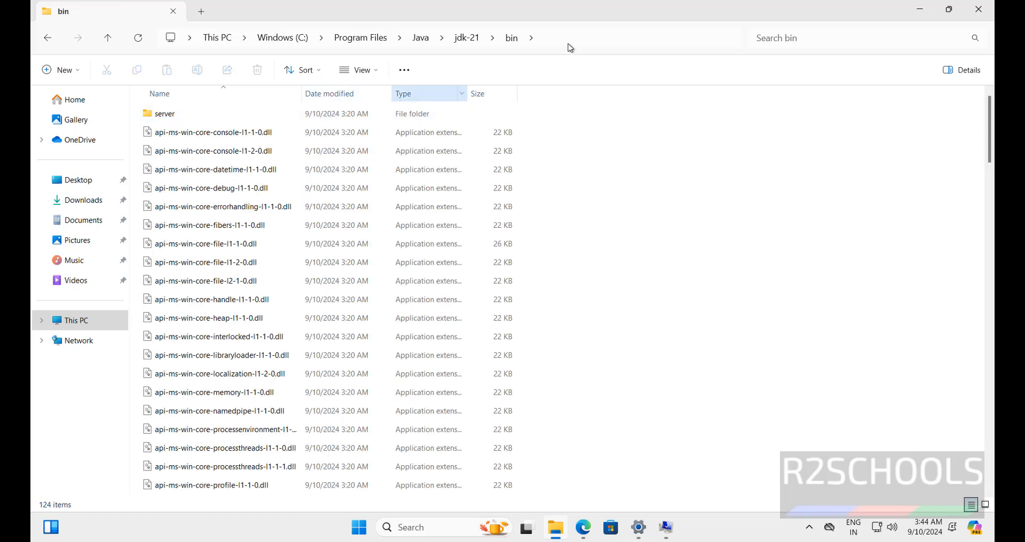
left_click(594, 41)
key("ctrl+c")
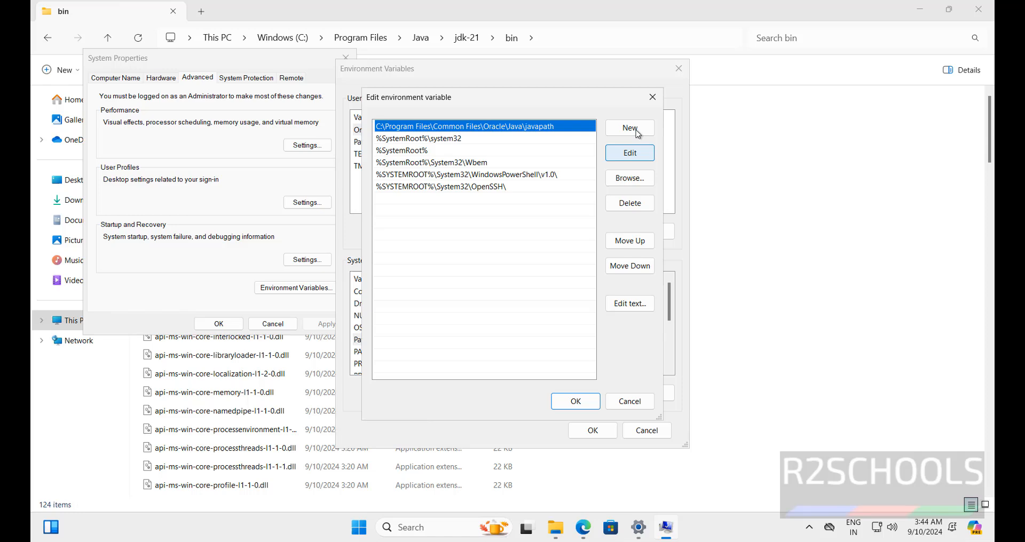
Step: Add C:\Program Files\Java\jdk-21\bin as a new system Path entry, save the environment variables and close the system settings
left_click(630, 128)
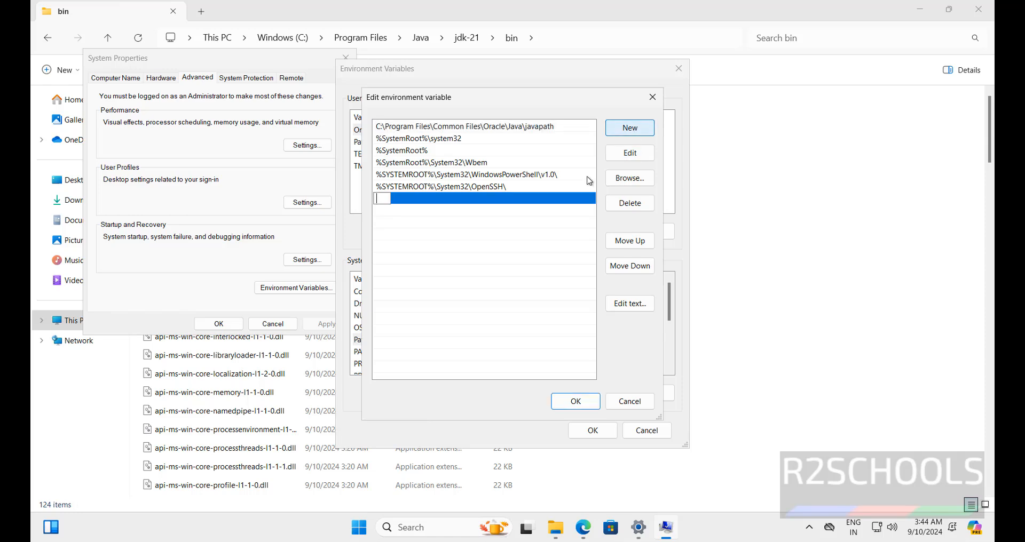
key("ctrl+v")
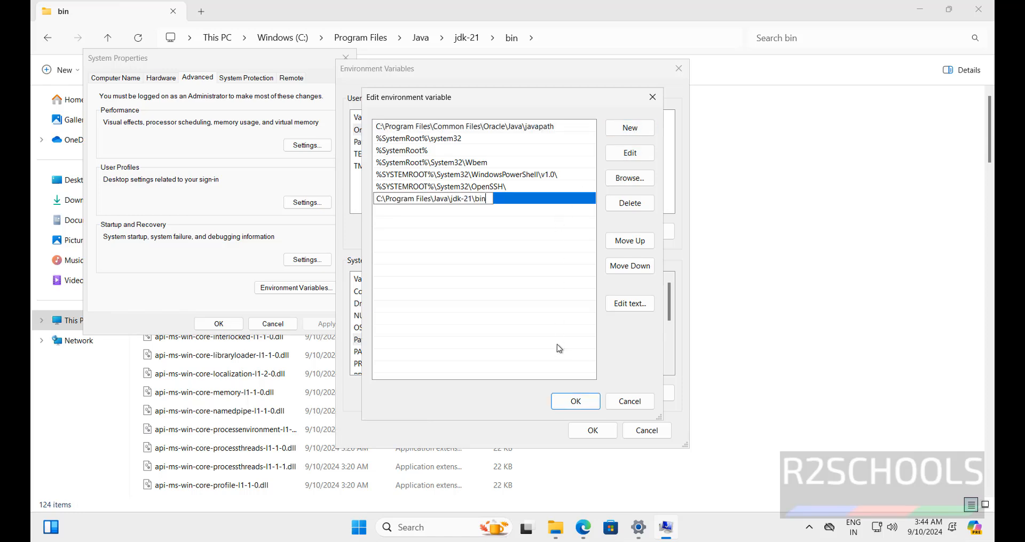
left_click(577, 403)
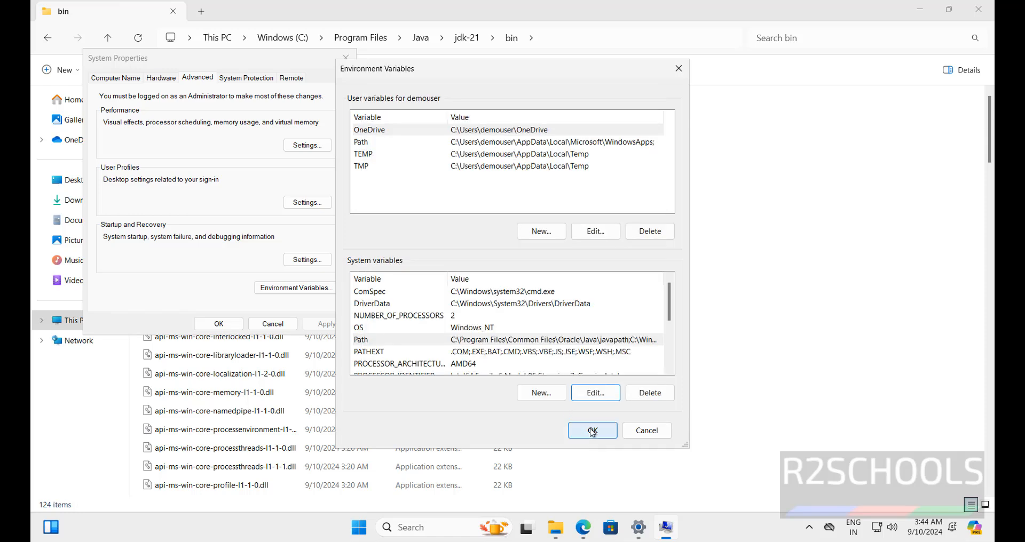
left_click(592, 431)
left_click(219, 324)
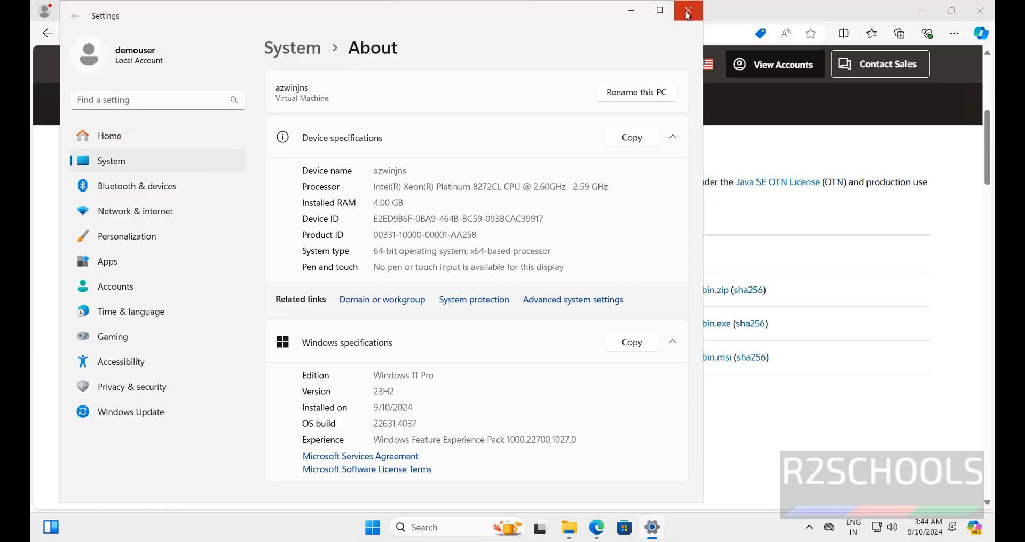
left_click(687, 15)
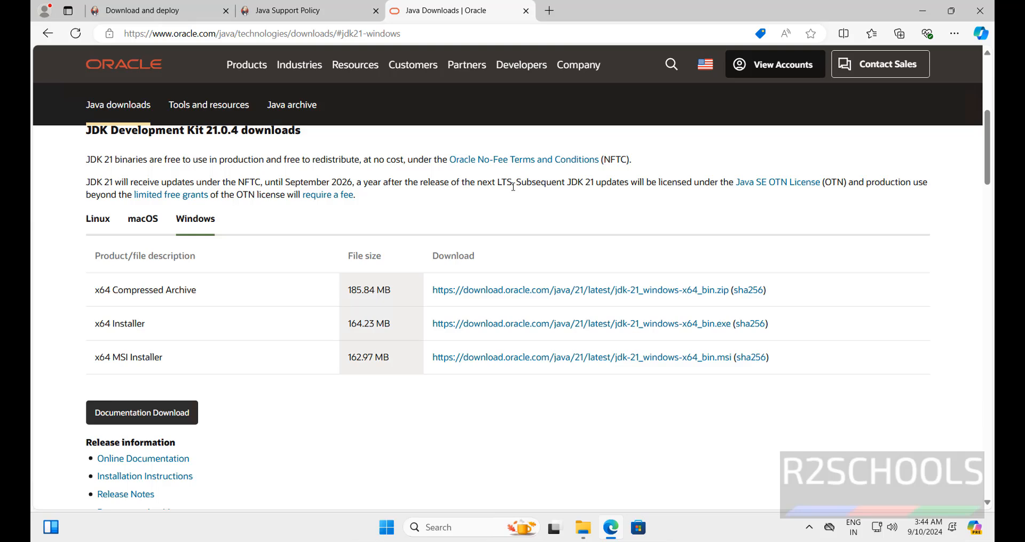
Step: Search Windows for "system"
key("super")
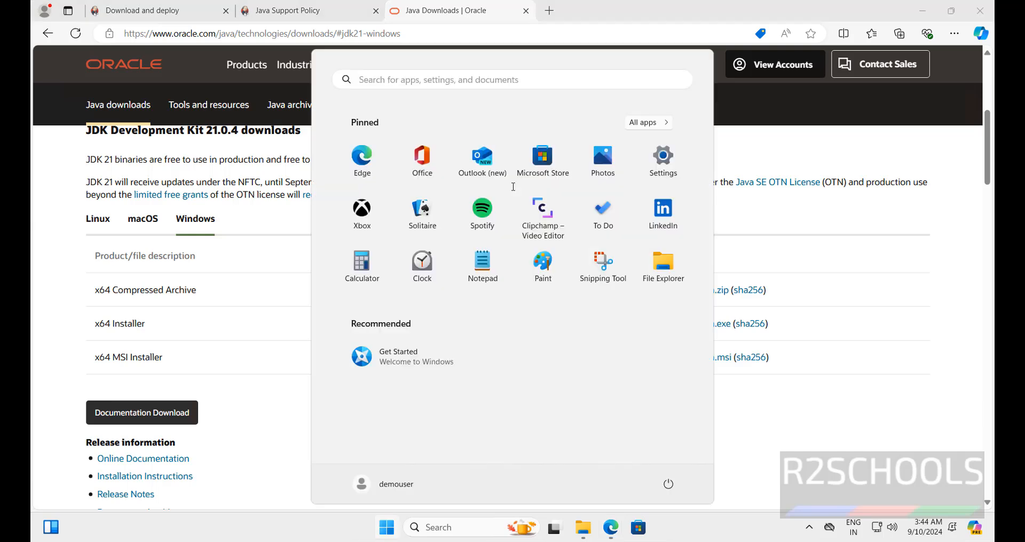
left_click(554, 79)
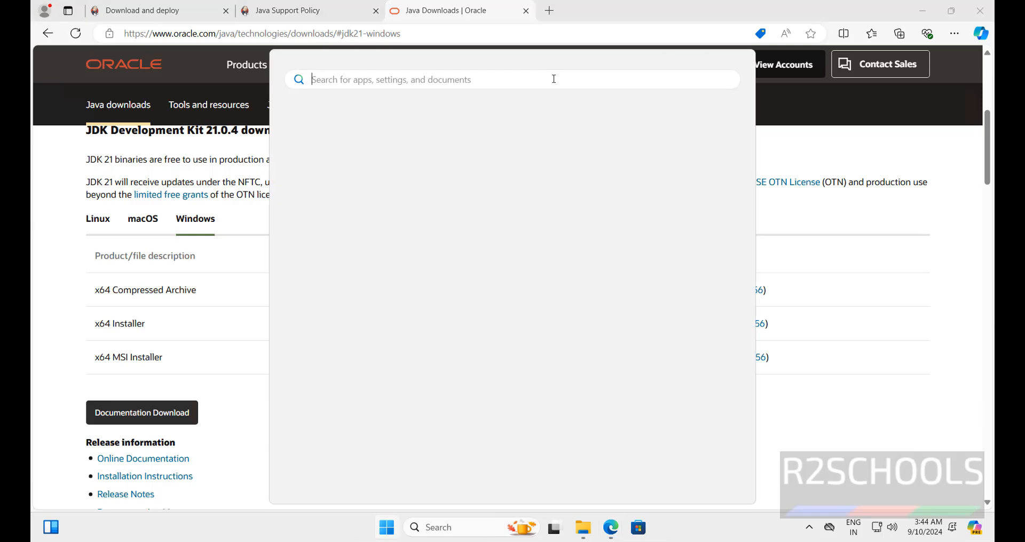
type("sys")
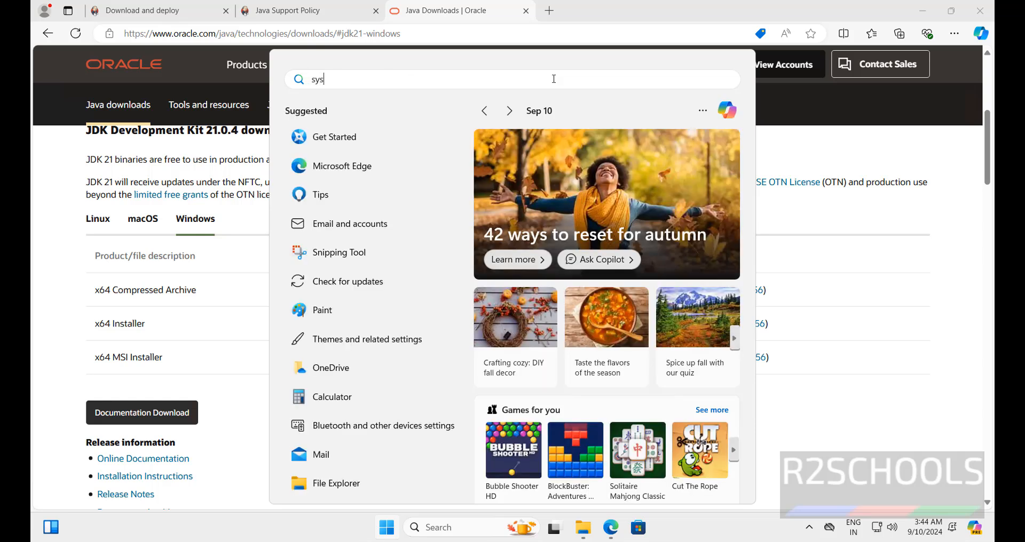
type("tem")
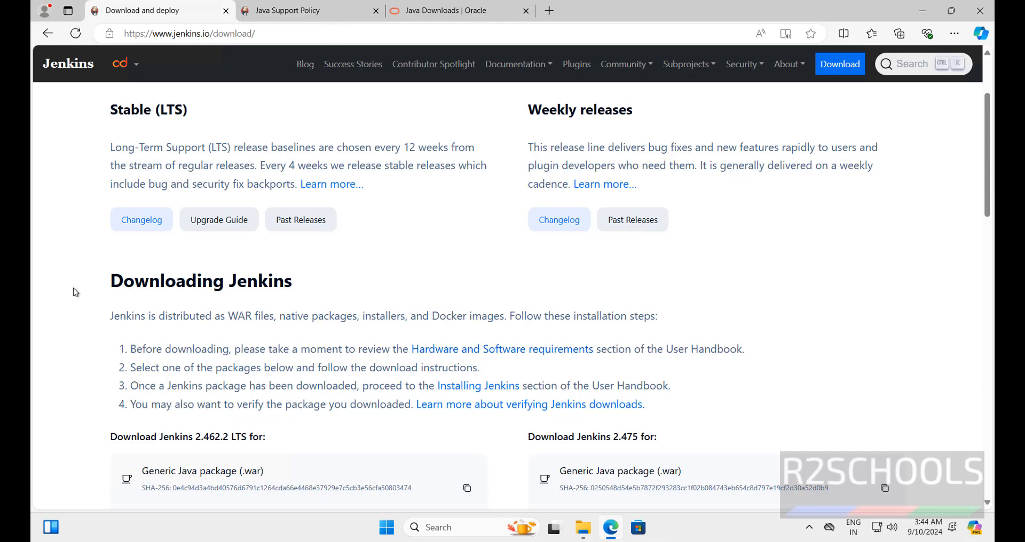
Step: Download the Windows installer of Jenkins 2.462.2 LTS from the Jenkins download page
scroll(86, 289, "down", 1)
scroll(87, 288, "down", 3)
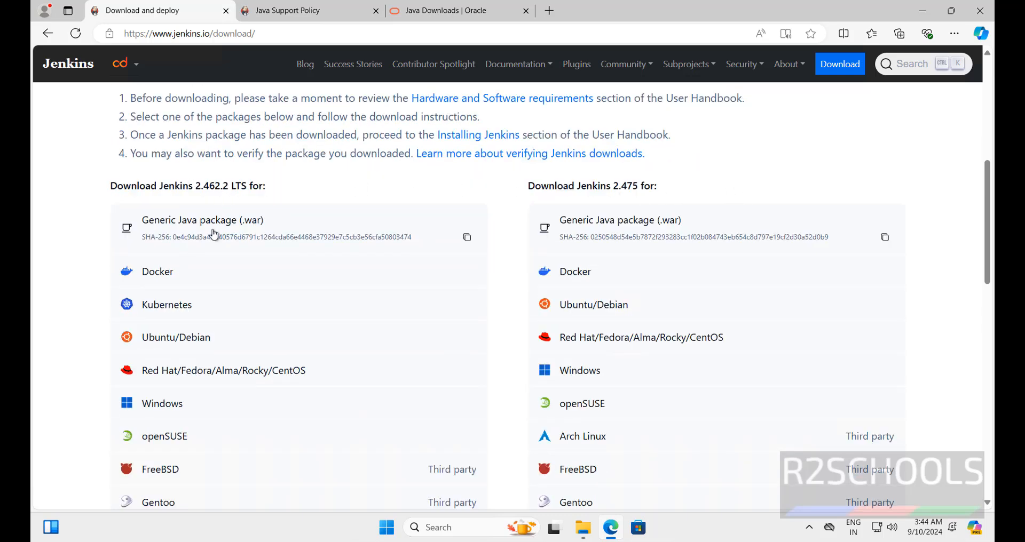
scroll(219, 240, "down", 2)
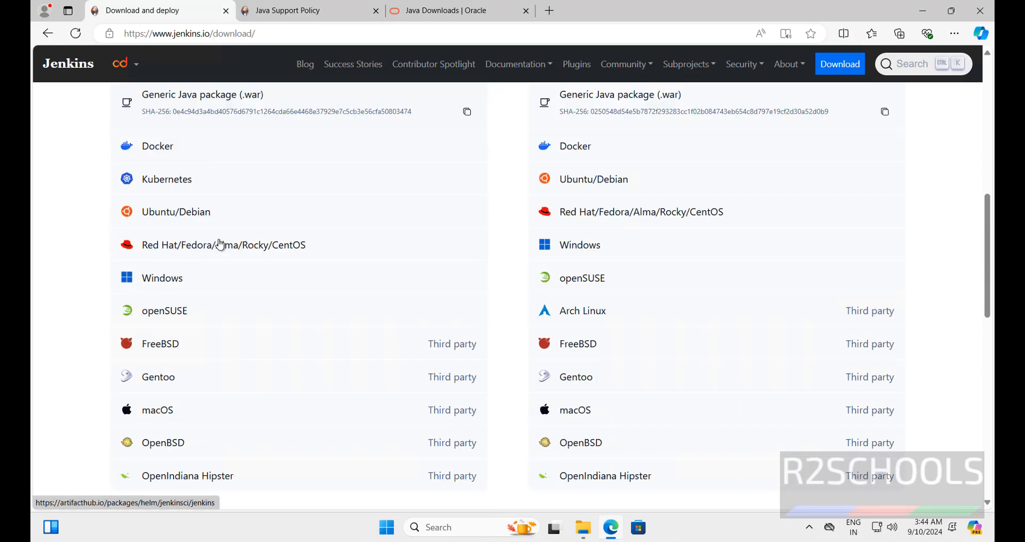
left_click(159, 289)
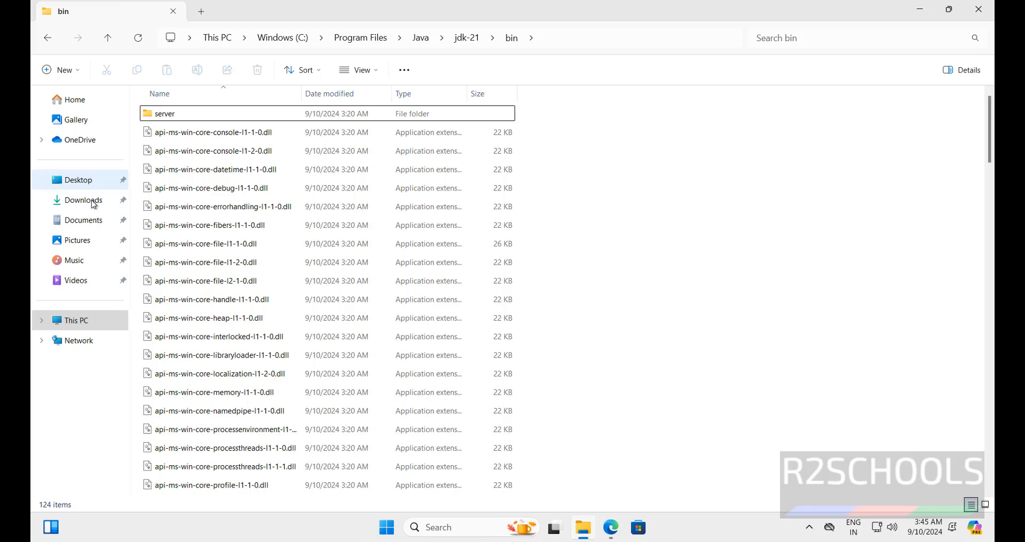
Step: Launch the jenkins installer from the Downloads folder and accept C:\Program Files\Jenkins\ as the destination folder
left_click(93, 202)
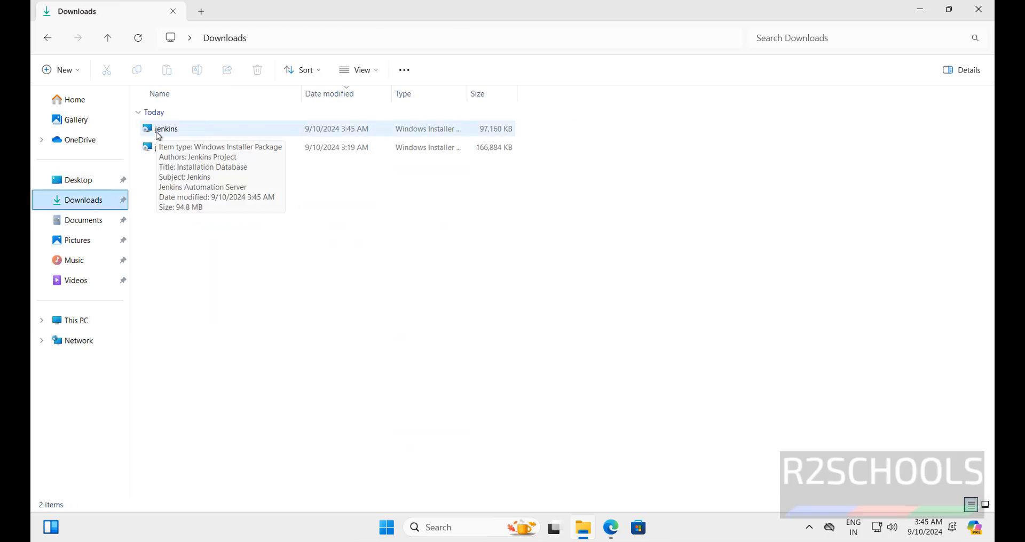
double_click(159, 134)
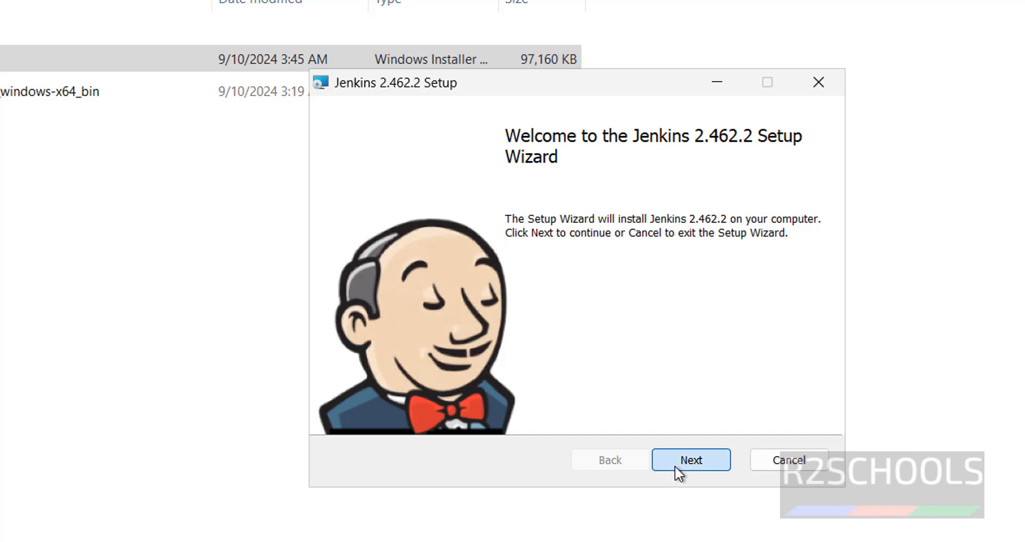
left_click(675, 466)
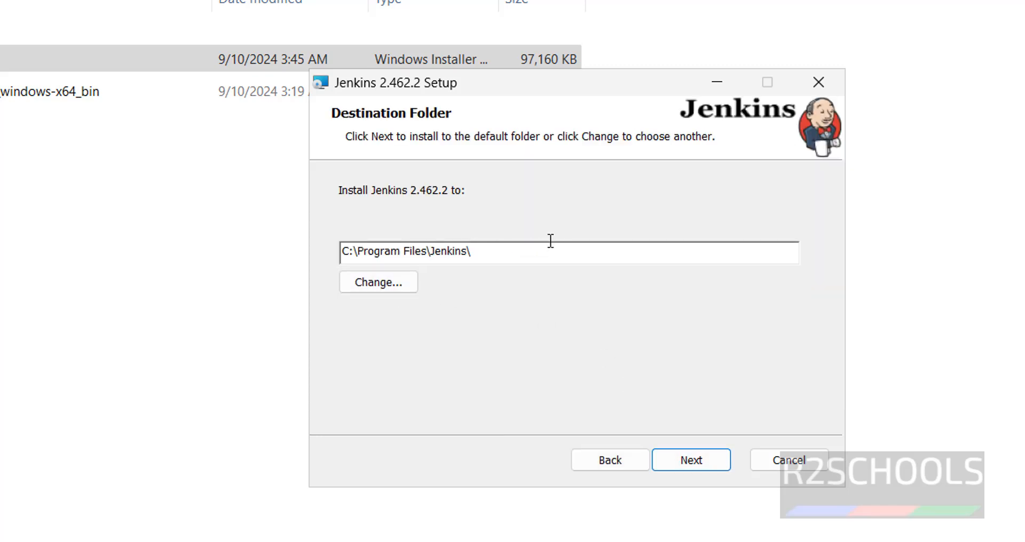
left_click(396, 289)
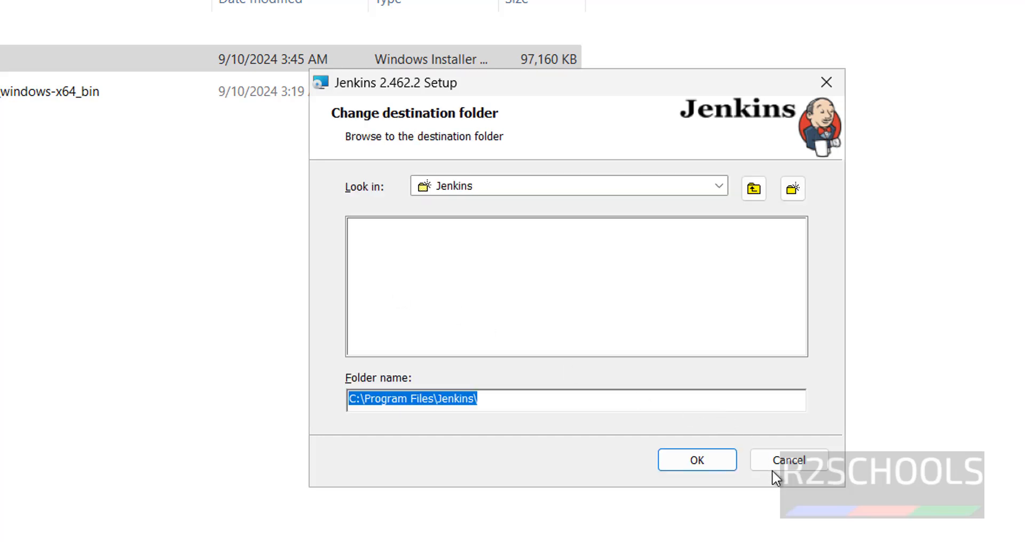
left_click(758, 464)
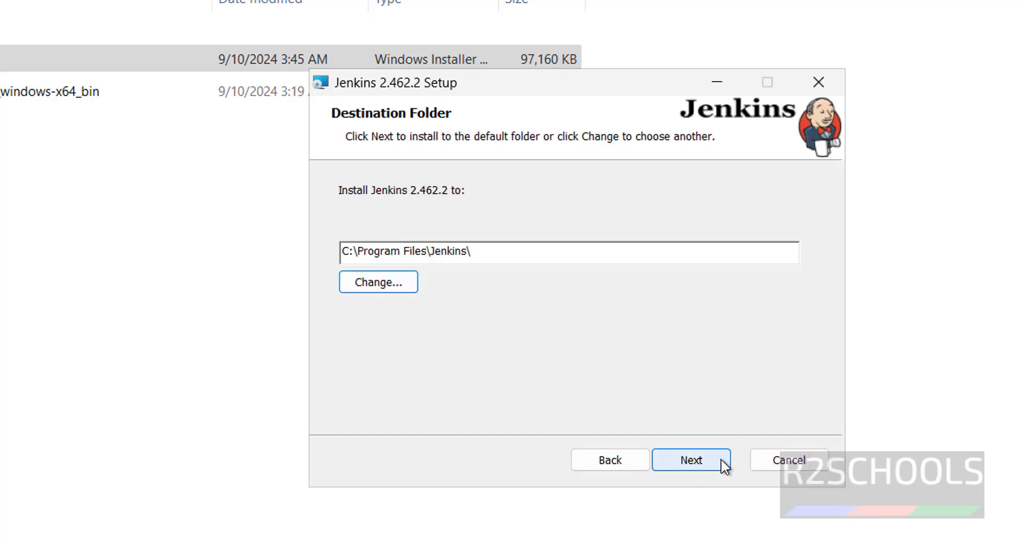
left_click(689, 447)
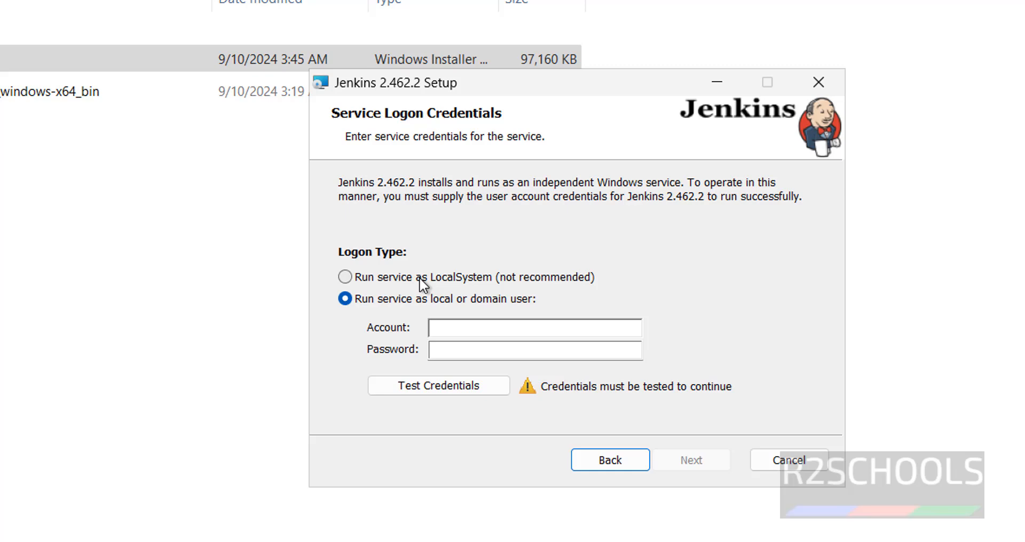
Step: Choose to run the Jenkins service as LocalSystem and continue to the port selection
left_click(430, 276)
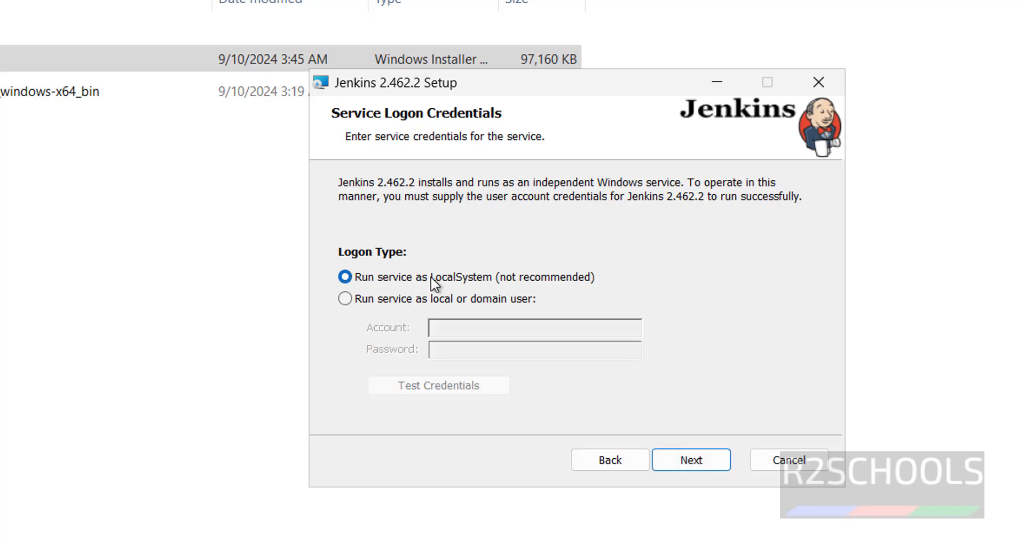
left_click(422, 298)
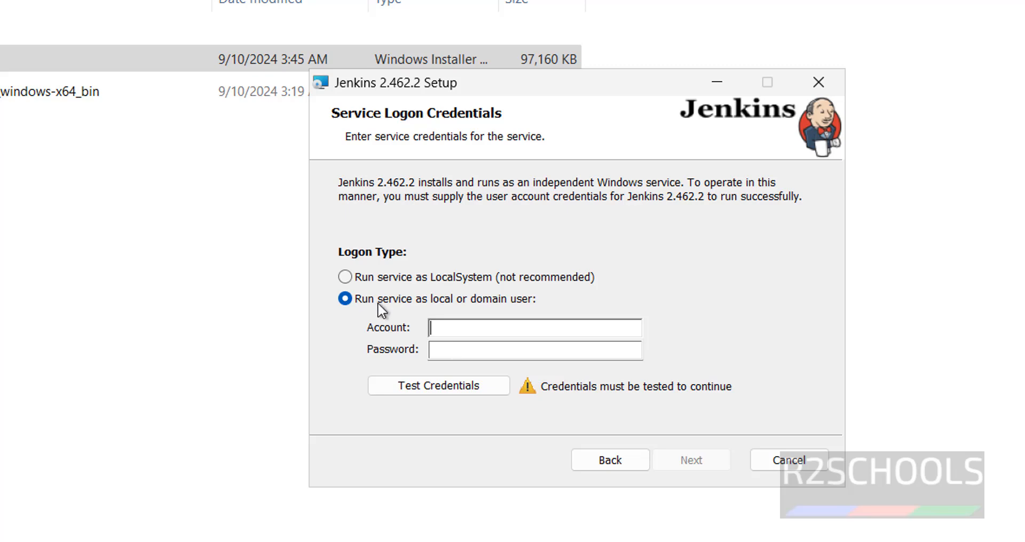
left_click(380, 277)
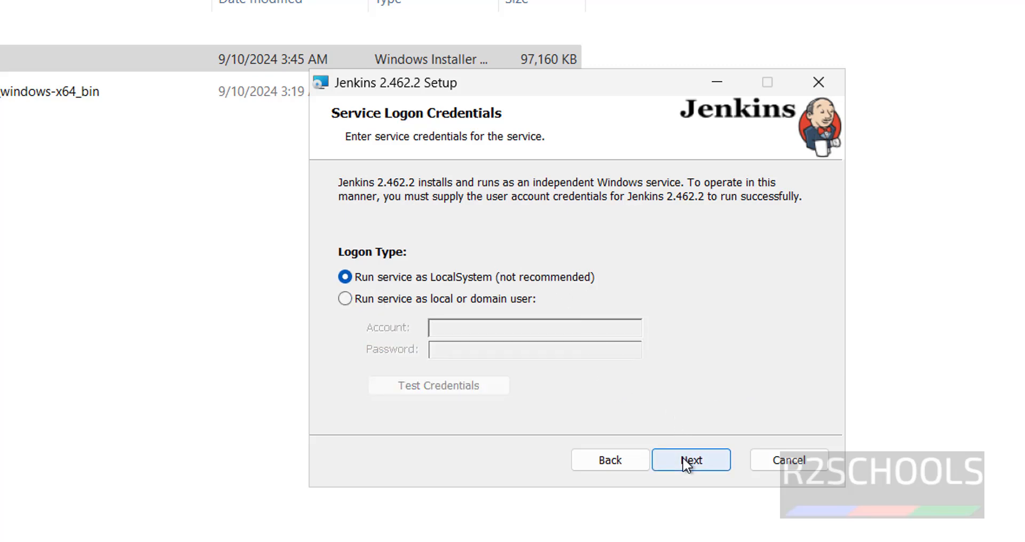
left_click(359, 300)
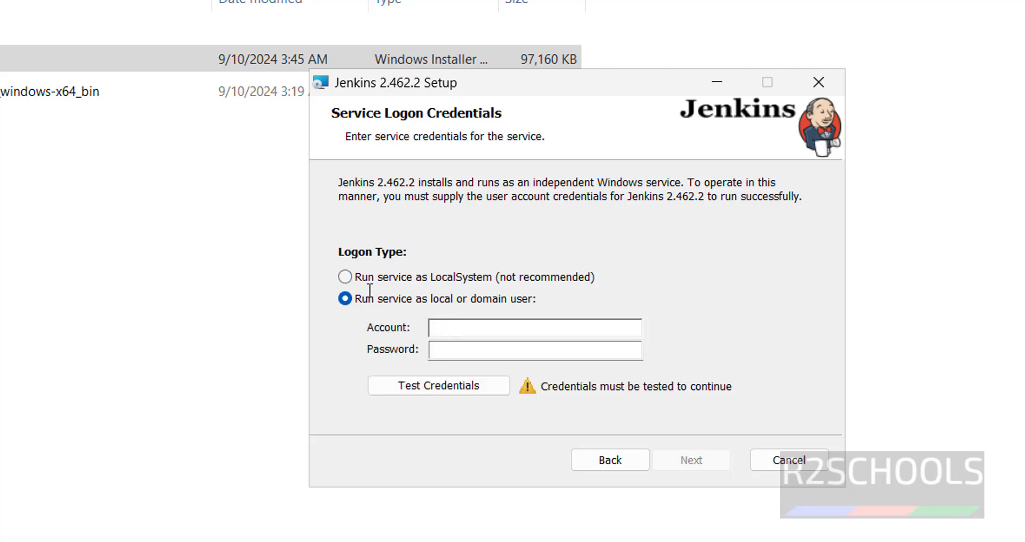
left_click(345, 277)
left_click(687, 461)
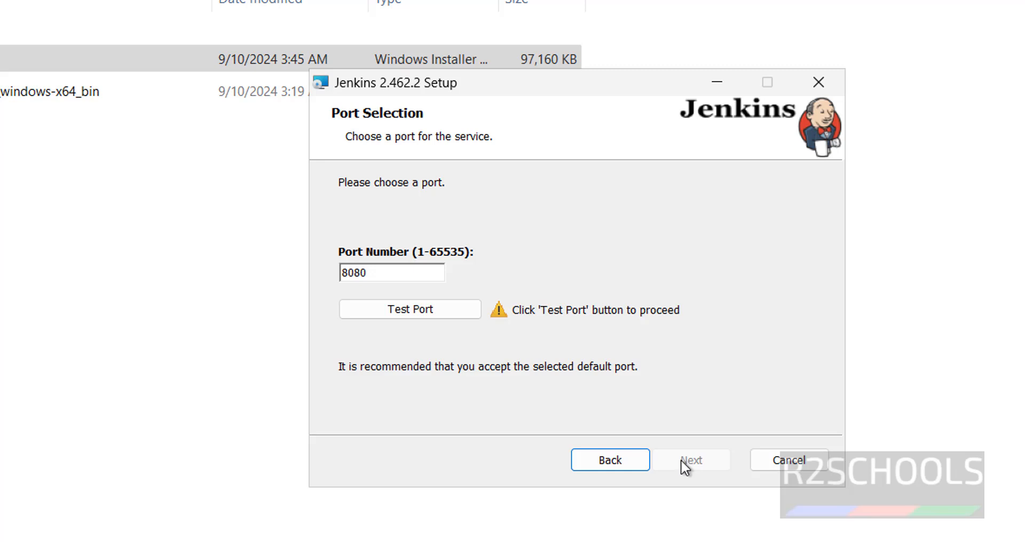
key("Tab")
left_click_drag(406, 273, 330, 276)
left_click(384, 273)
key("BackSpace")
type("1")
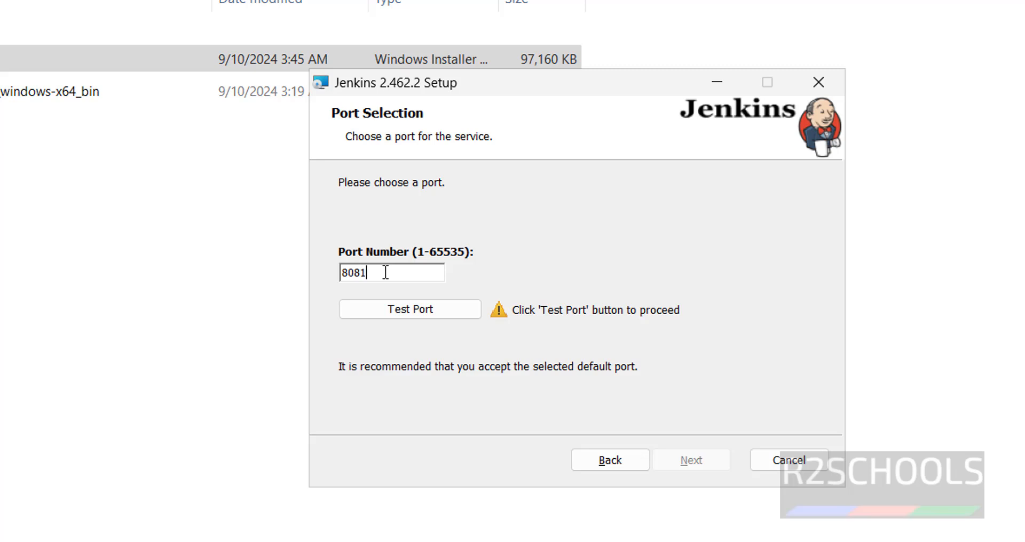
key("BackSpace")
type("2")
key("BackSpace")
type("0")
Step: Test port 8080 for the Jenkins service and accept it
left_click(389, 317)
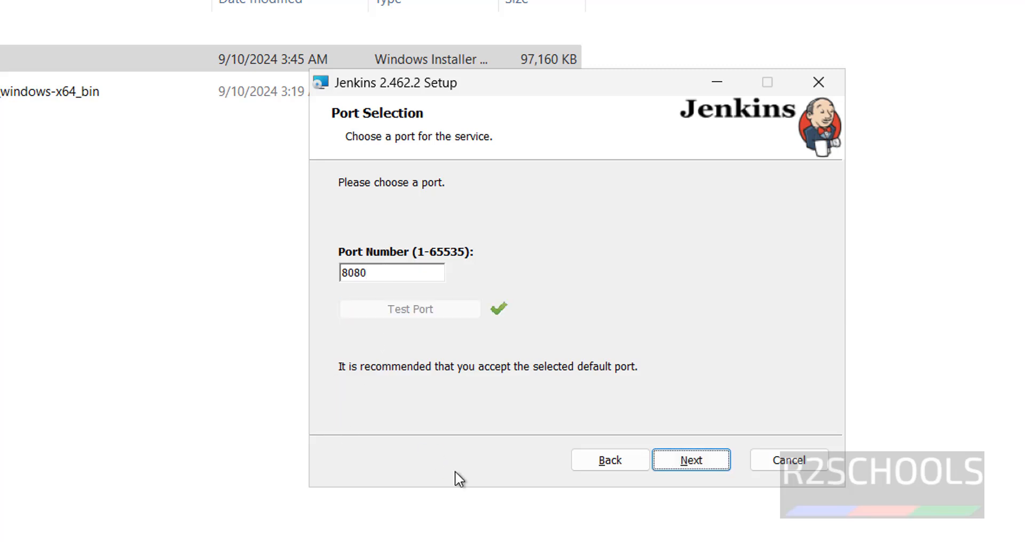
left_click(682, 463)
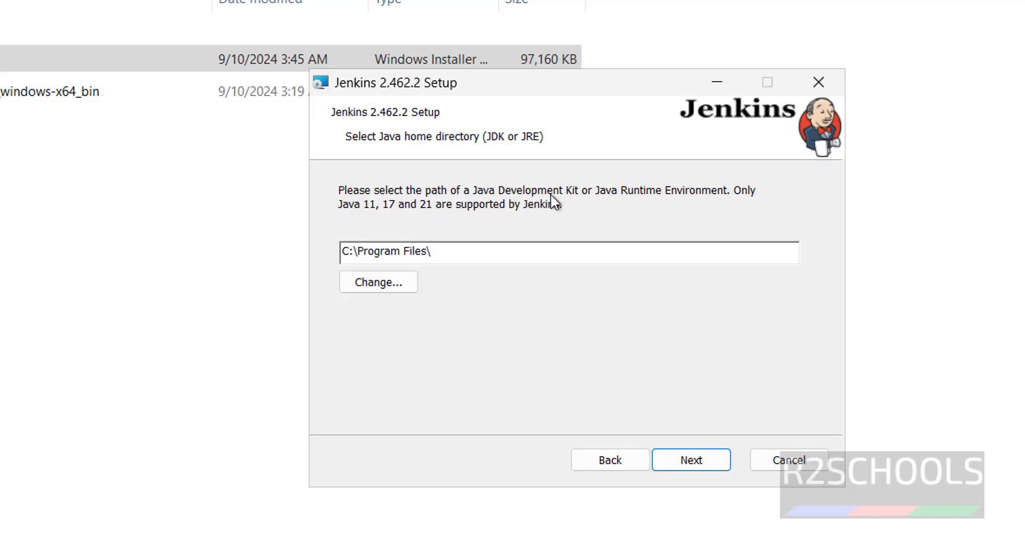
Step: Set the Java home directory to C:\Program Files\Java\jdk-21\ and continue to the custom setup
left_click(382, 288)
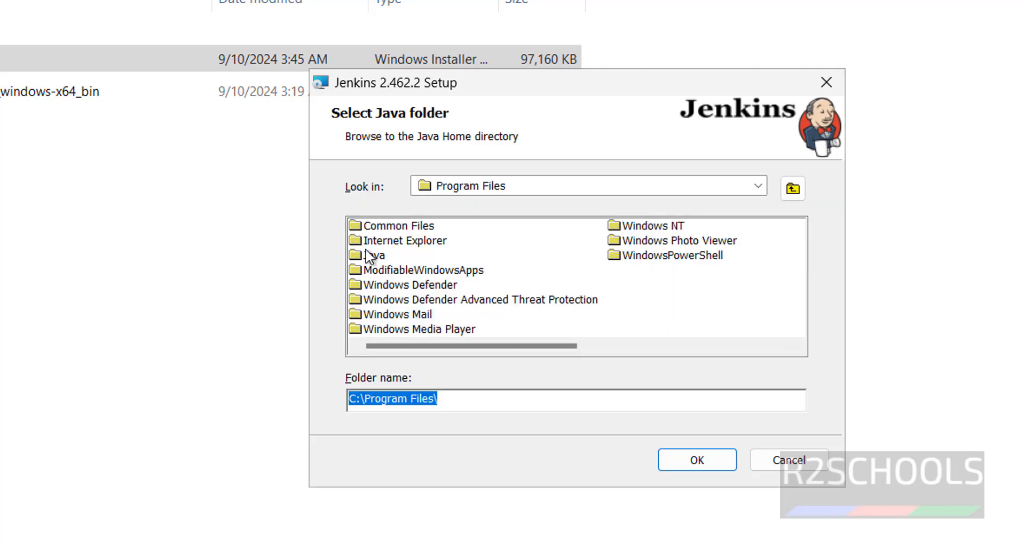
double_click(368, 255)
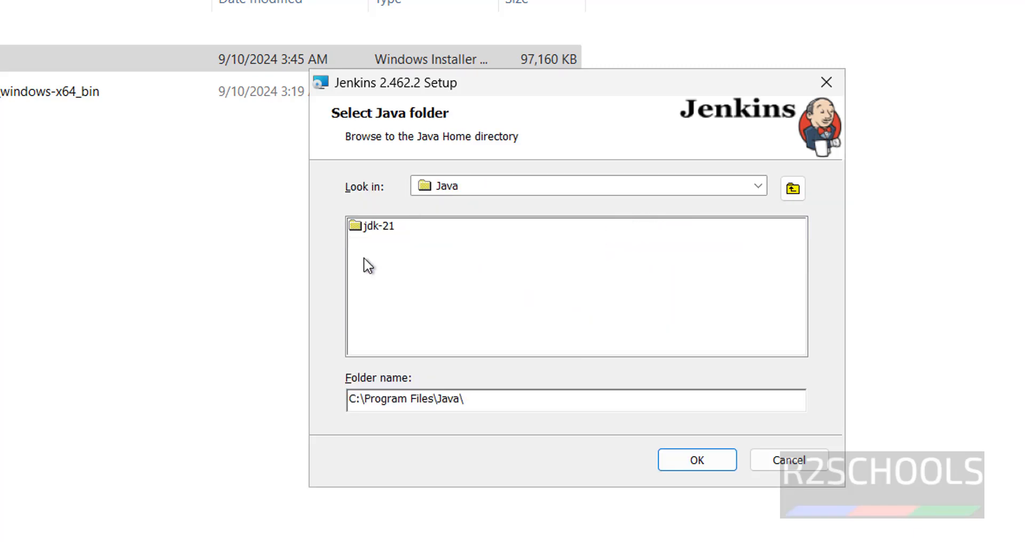
left_click(377, 226)
left_click(693, 462)
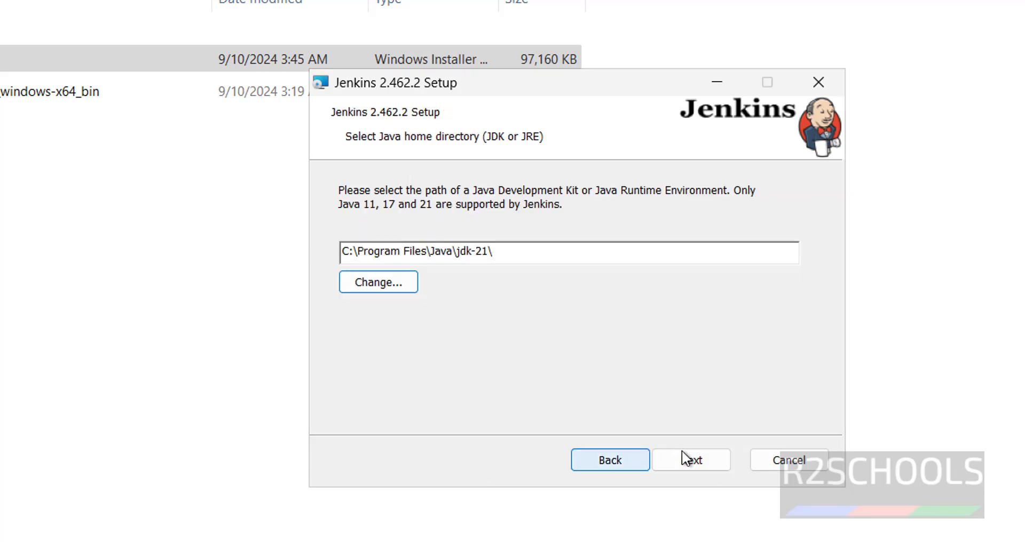
left_click(693, 461)
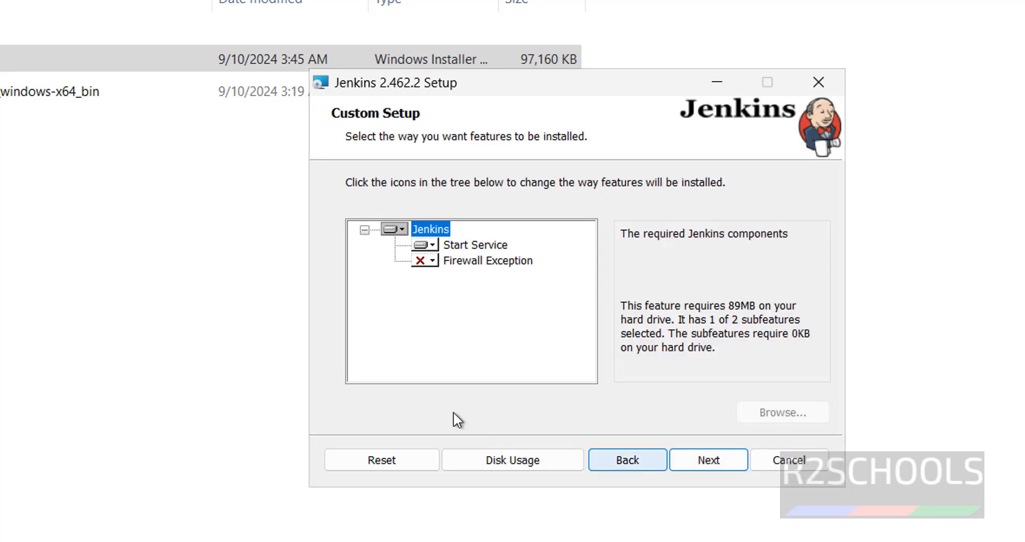
Step: Set the Firewall Exception feature to be installed on the local hard drive, install Jenkins and finish the setup wizard
left_click(429, 262)
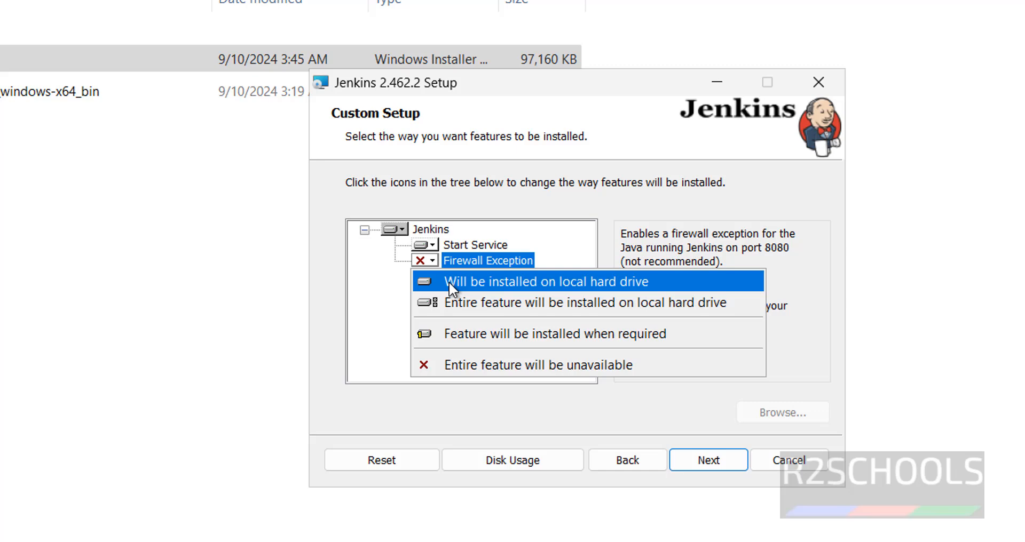
left_click(449, 281)
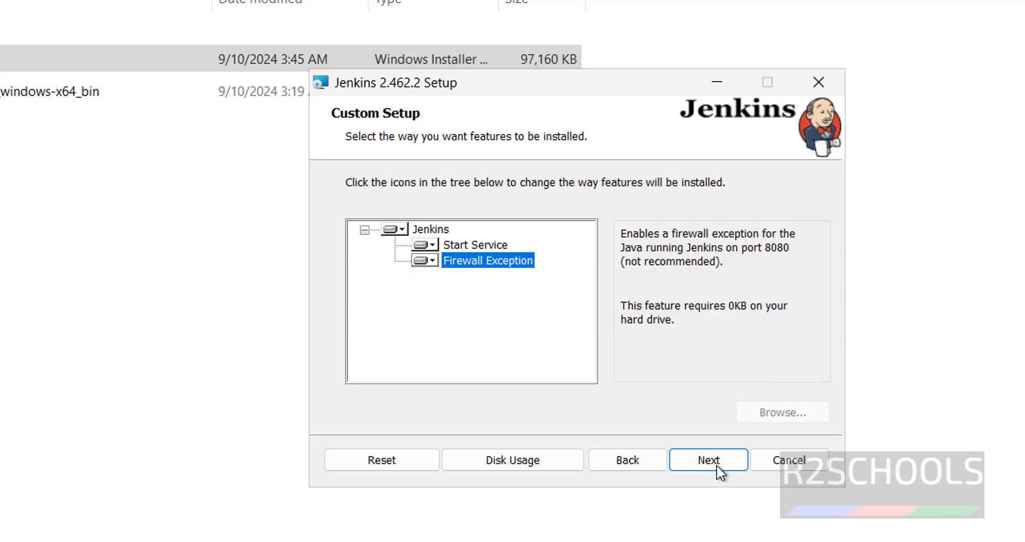
left_click(693, 462)
left_click(676, 460)
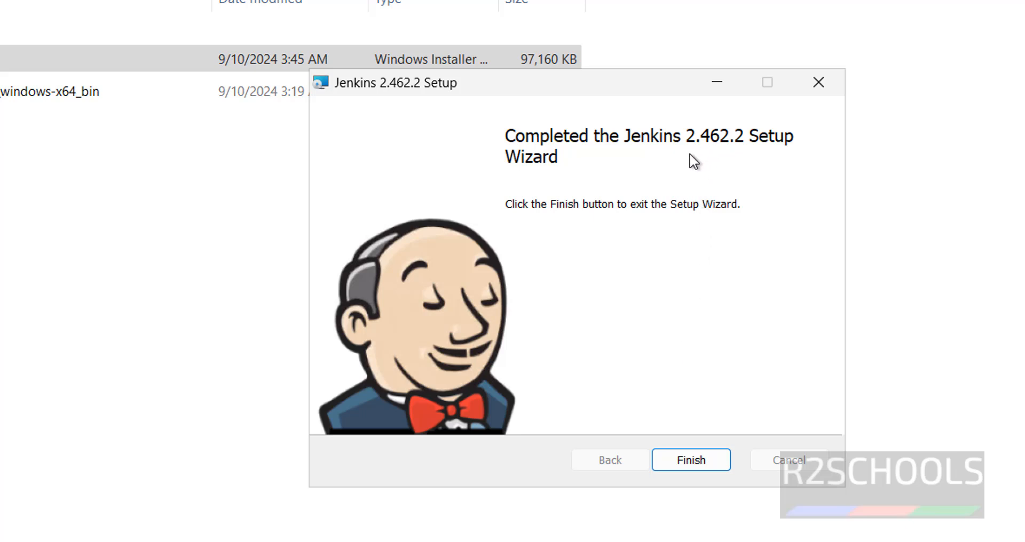
left_click(696, 460)
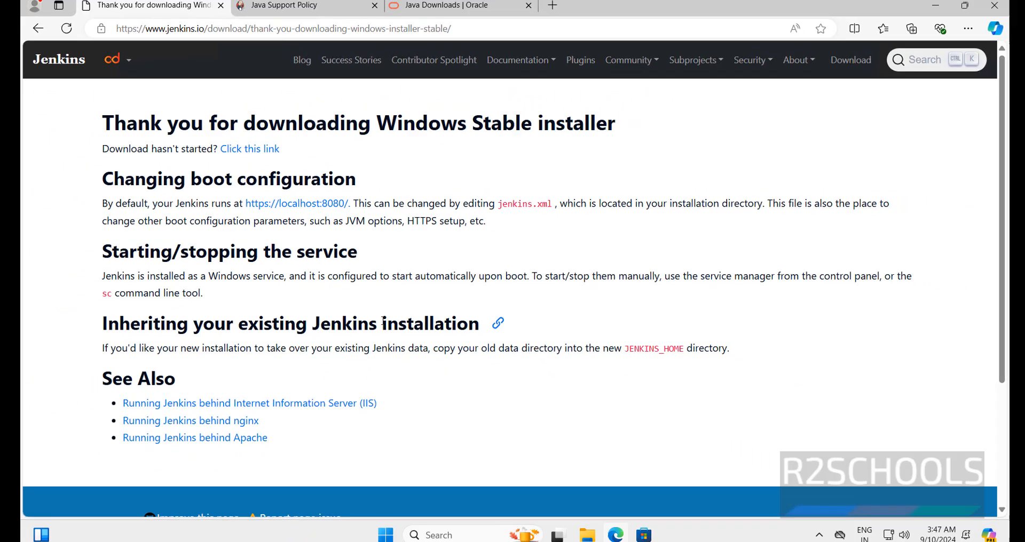
Step: Open localhost:8080 in a new Edge browser tab
key("ctrl+t")
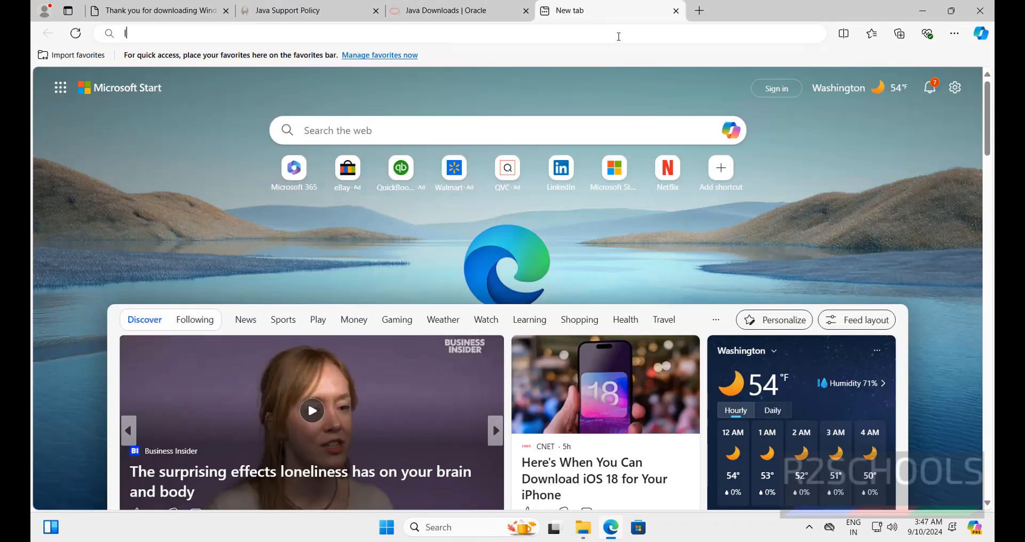
type("localo")
key("BackSpace")
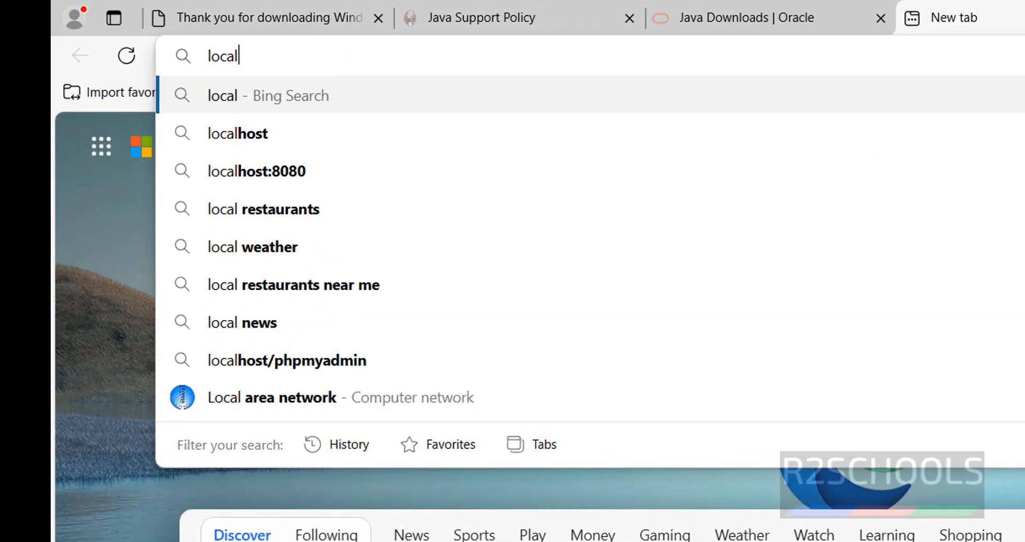
type("ho")
key("BackSpace")
key("BackSpace")
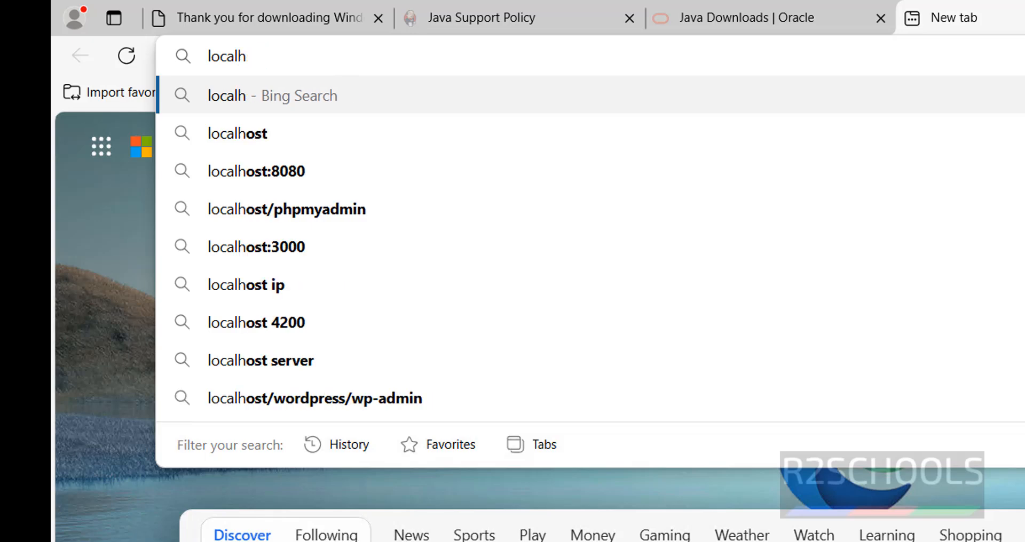
type("ost:8080")
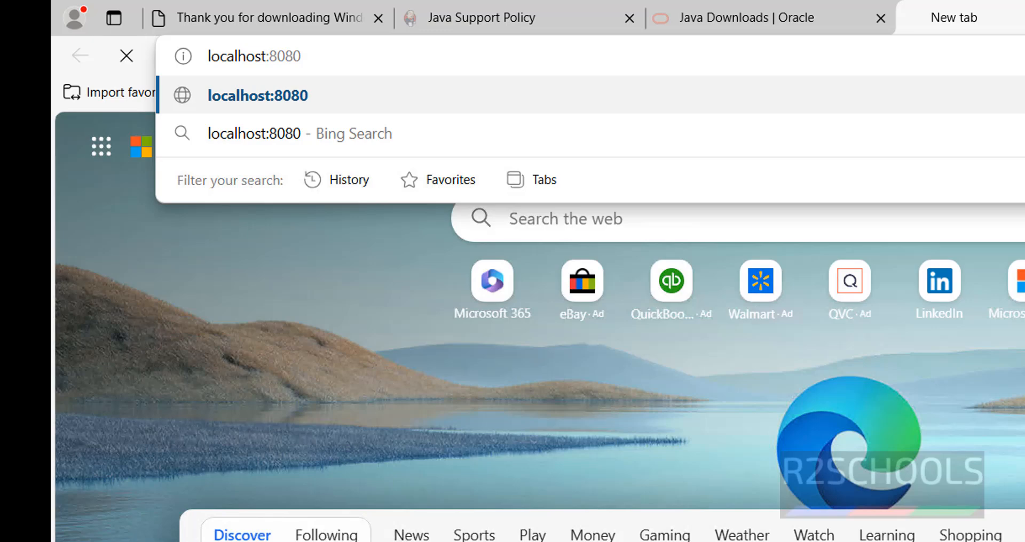
key("Return")
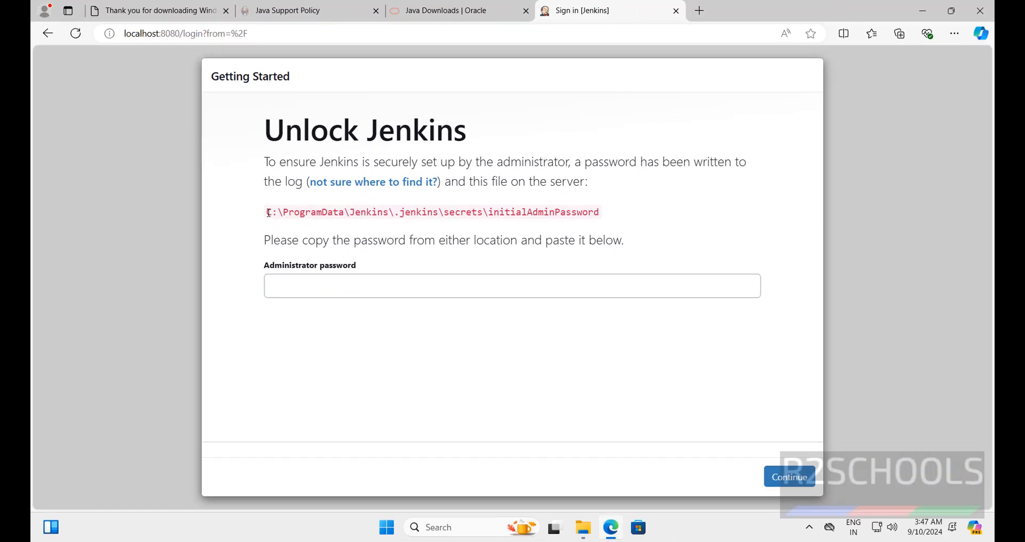
Step: Copy the initialAdminPassword file path shown on the Unlock Jenkins page
triple_click(607, 213)
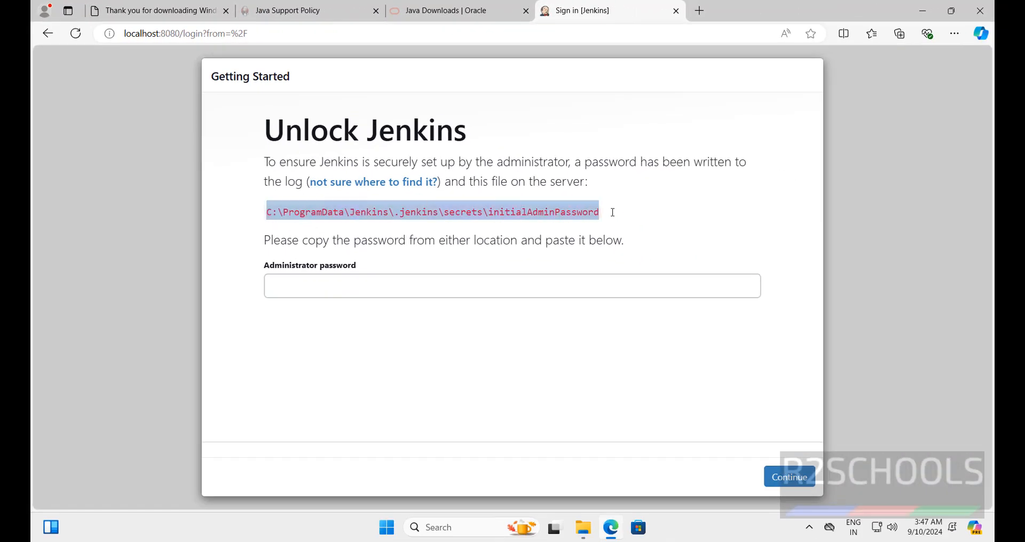
right_click(534, 213)
left_click(557, 227)
Step: Open C:\ProgramData\Jenkins\.jenkins\secrets\initialAdminPassword in Notepad from a Command Prompt
key("super+r")
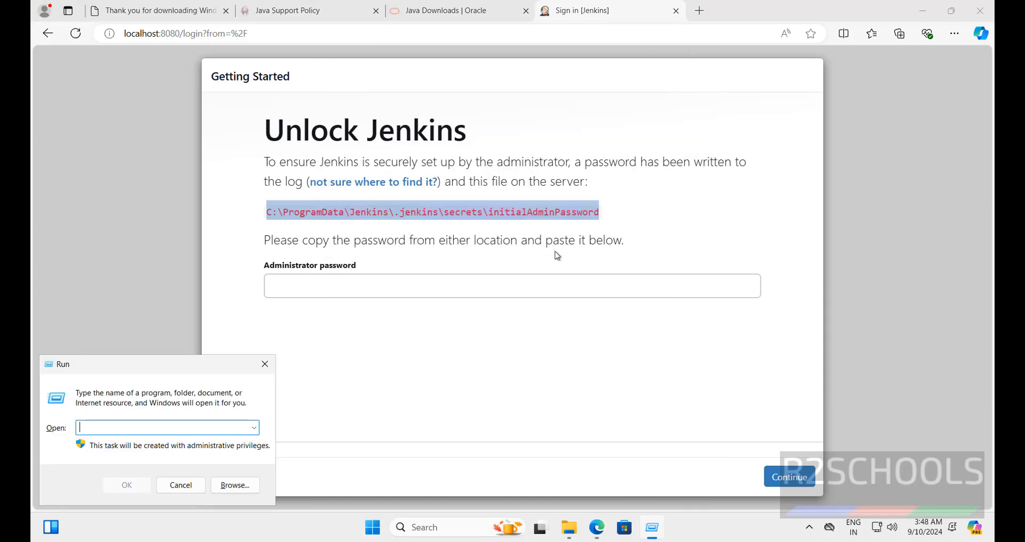
type("cmd")
key("Return")
type("notep")
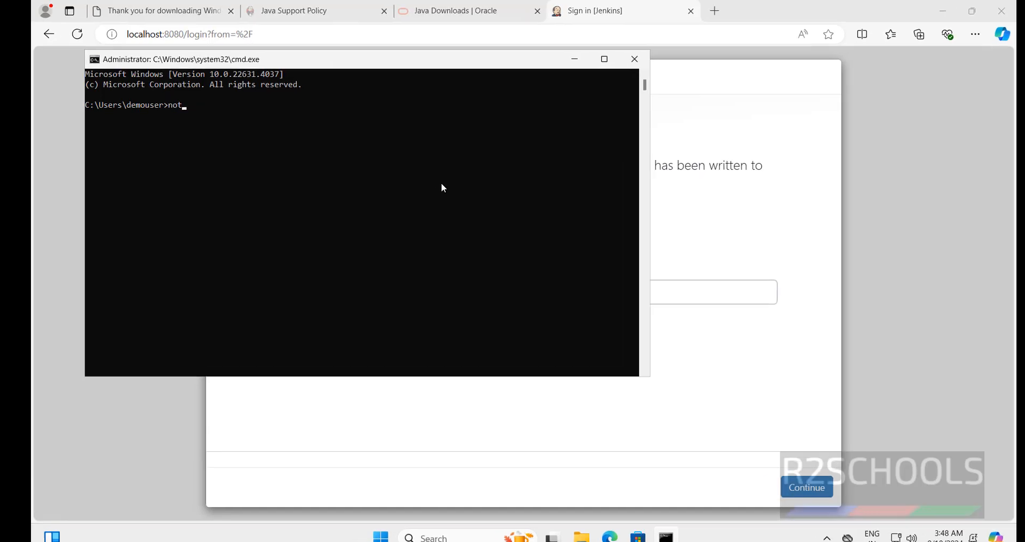
type("ad")
key("ctrl+v")
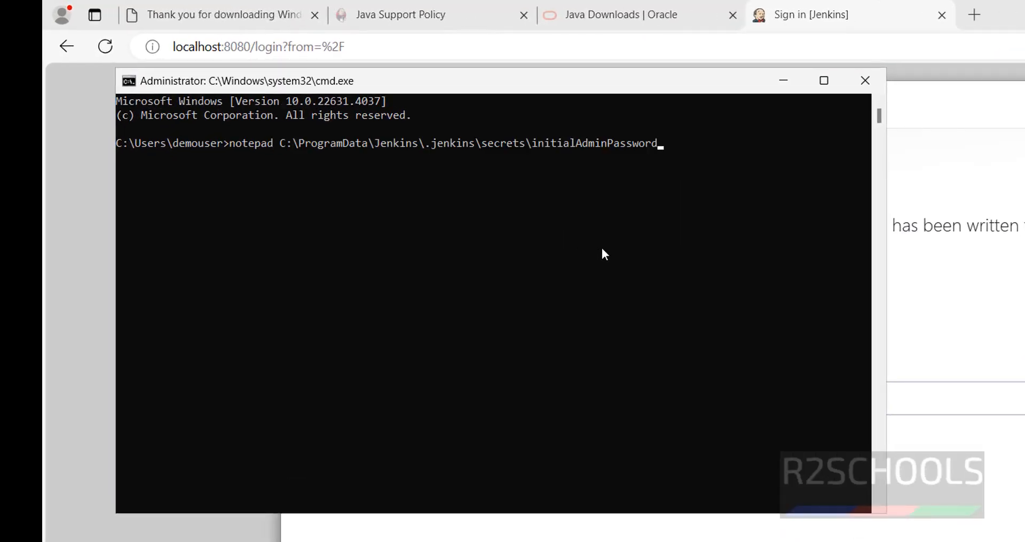
left_click(1003, 250)
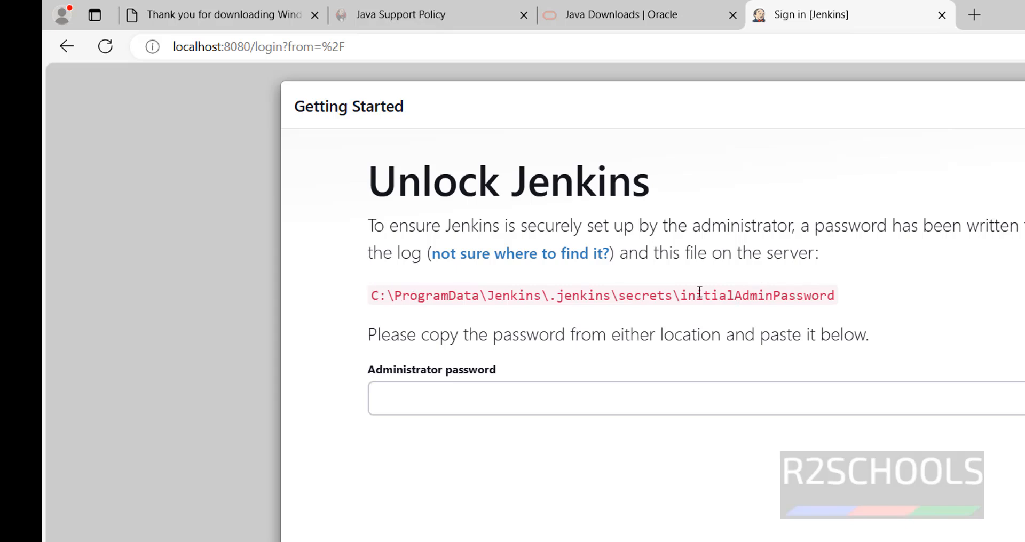
key("alt+Tab")
key("Return")
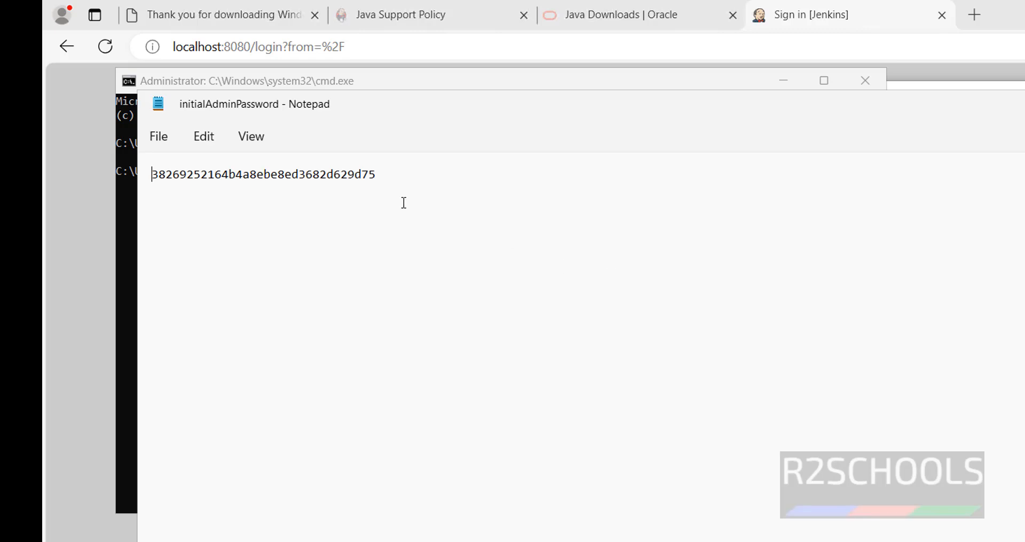
Step: Copy the whole initial administrator password from the initialAdminPassword file in Notepad and put the Notepad window away
left_click_drag(378, 172, 145, 175)
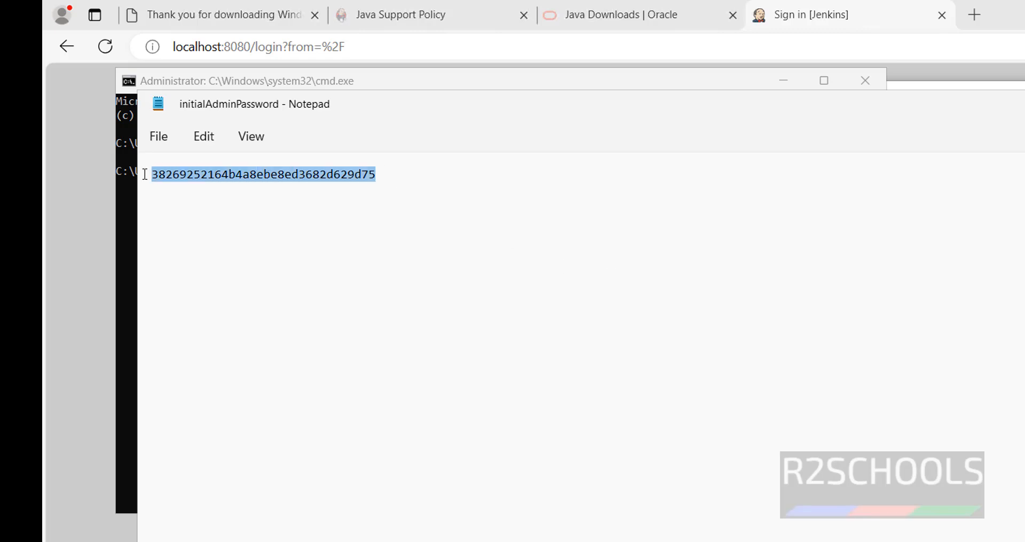
right_click(180, 180)
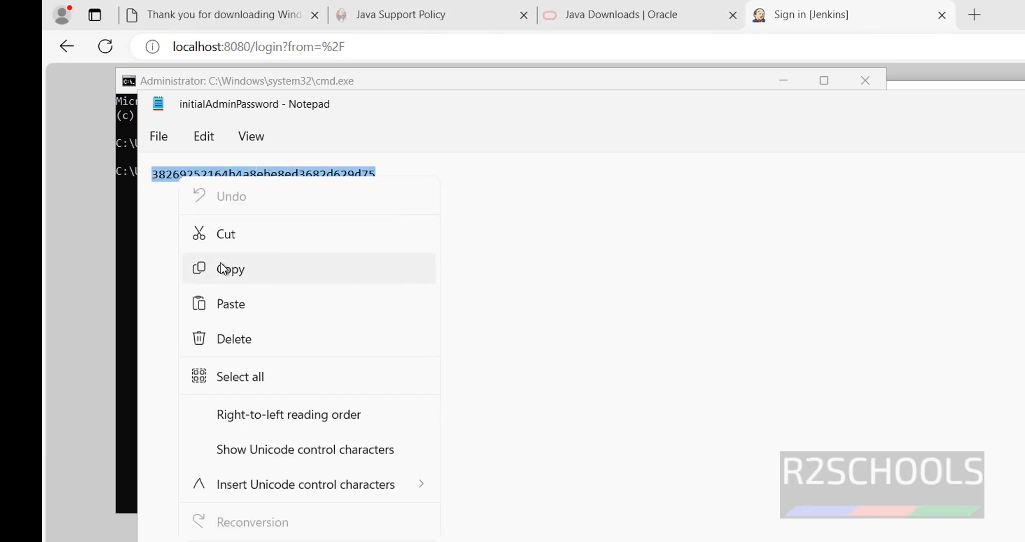
left_click(411, 271)
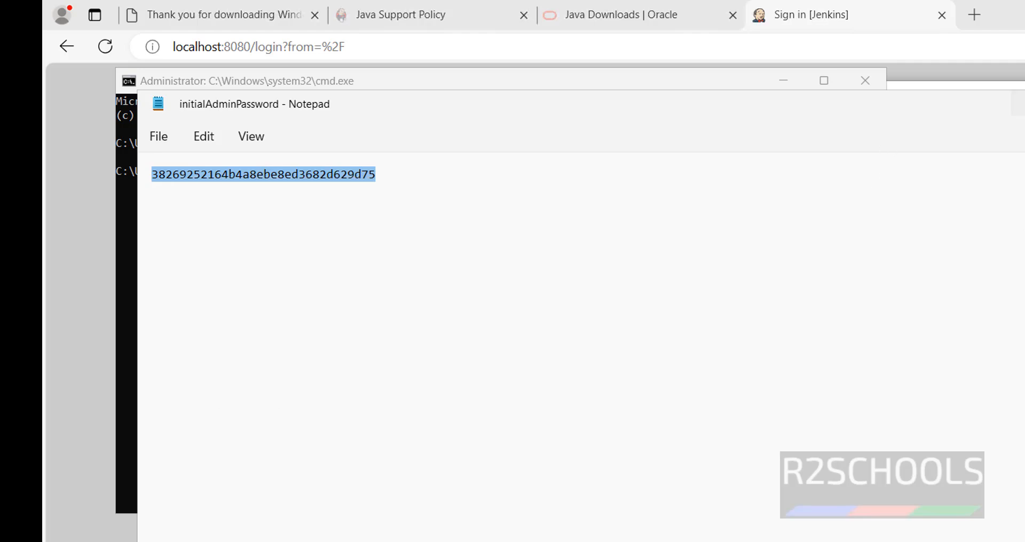
left_click(1023, 104)
Step: Unlock Jenkins by pasting the copied administrator password on its Unlock page, and choose to install the suggested plugins
key("alt+Tab")
left_click(757, 402)
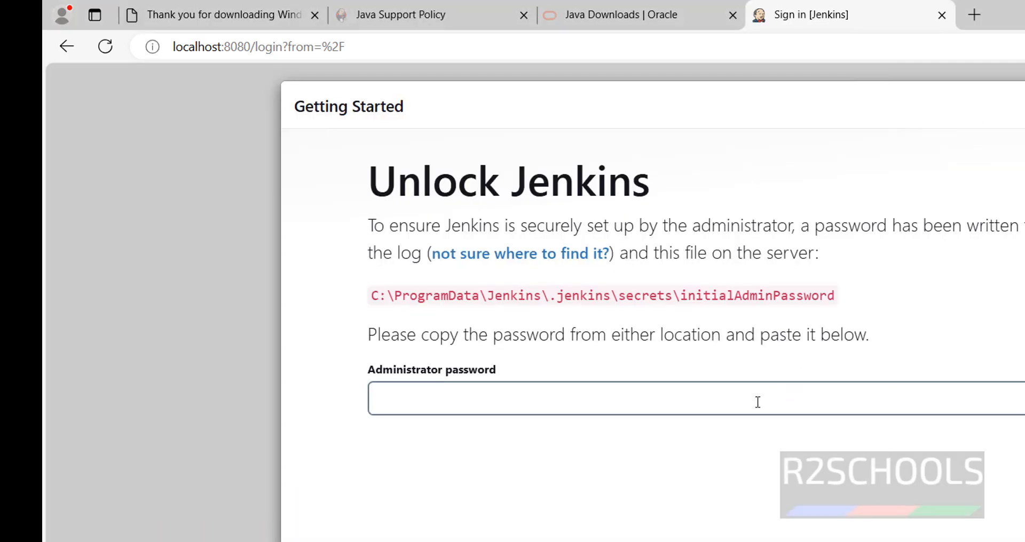
key("ctrl+v")
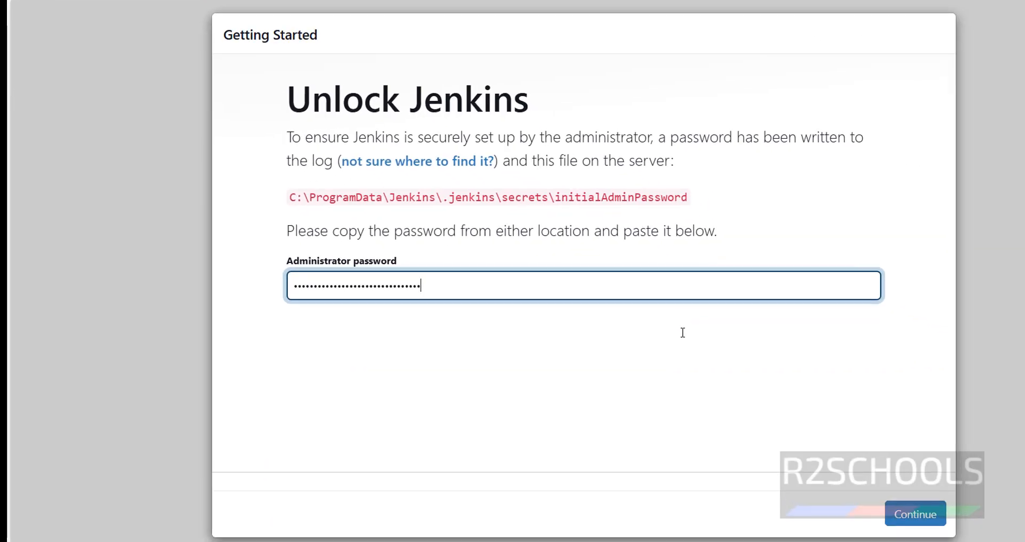
left_click(927, 514)
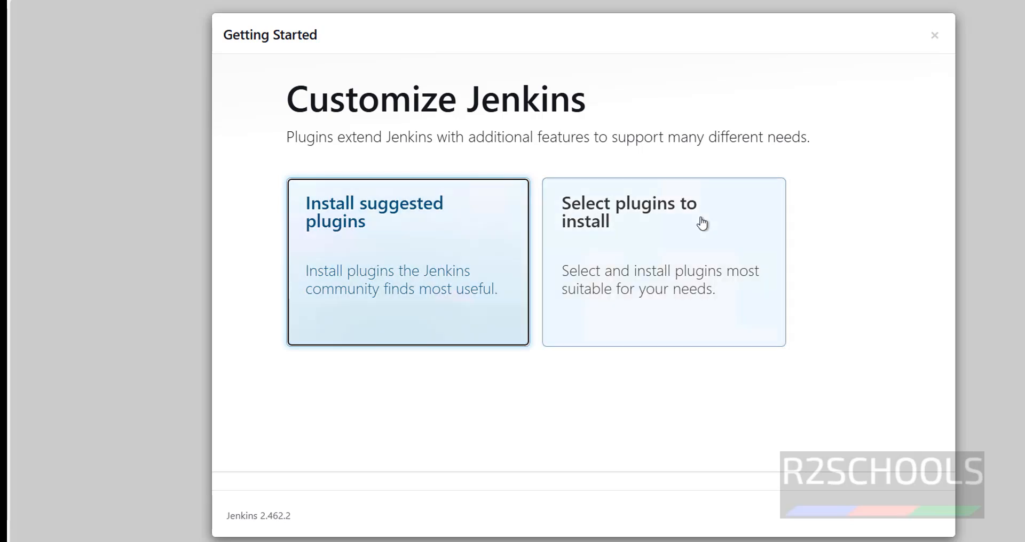
left_click(341, 239)
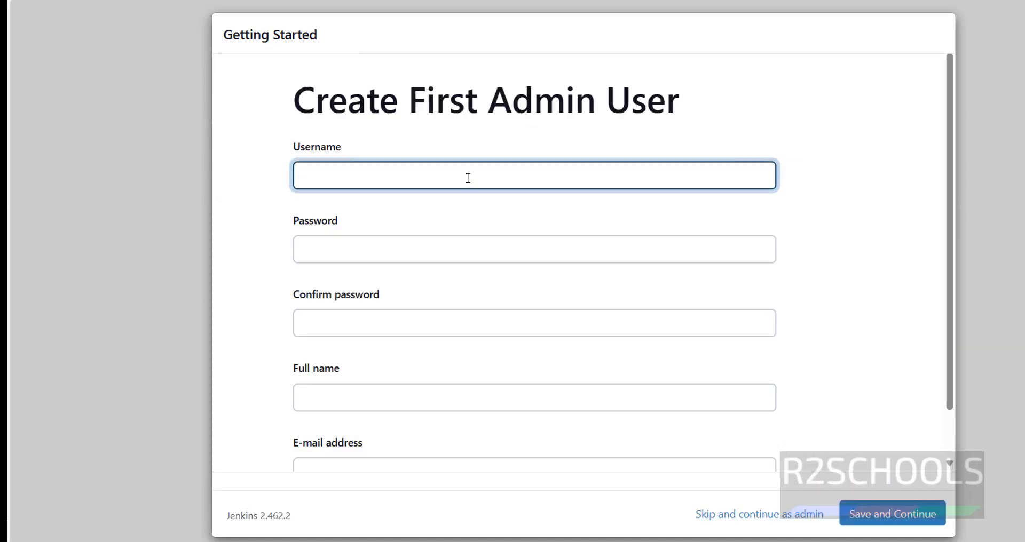
Step: Set the first admin user's username to administrator and enter and confirm the account password
type("administrator")
key("Tab")
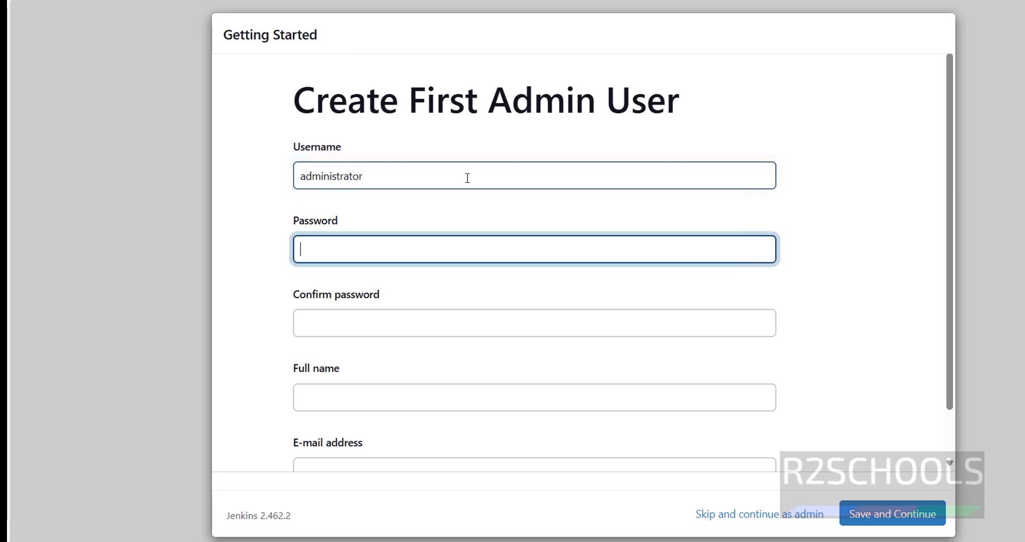
type("admi")
key("Tab")
type("admin")
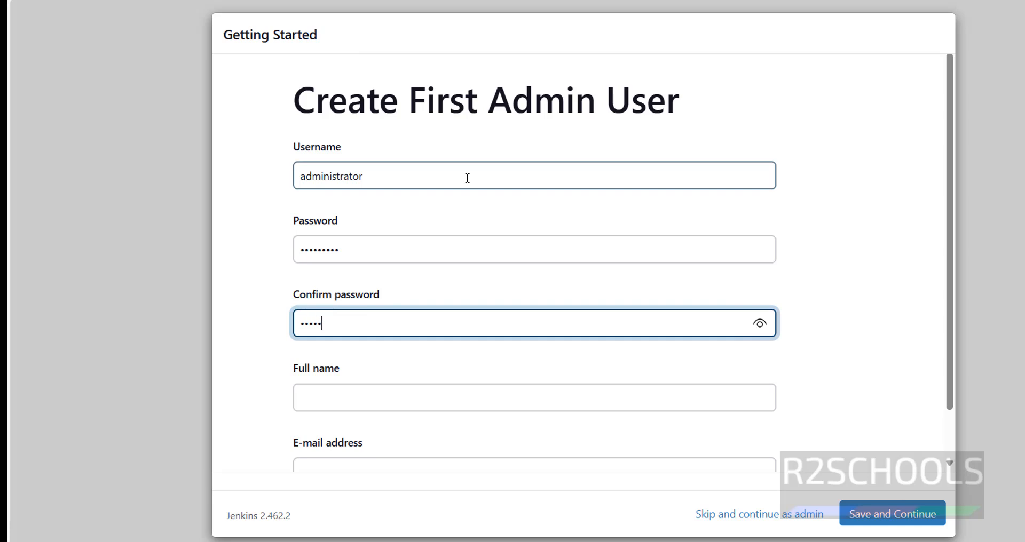
type("@123")
key("Tab")
Step: Enter Administrator as the full name, fill in the e-mail address, save the admin user and decline storing the password in the browser
type("Adm")
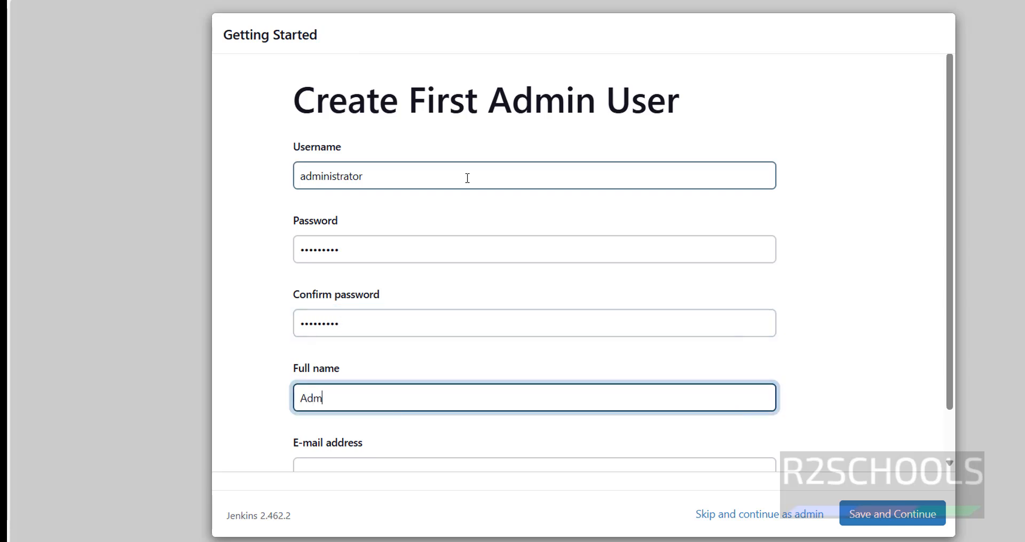
type("inistrator")
key("Tab")
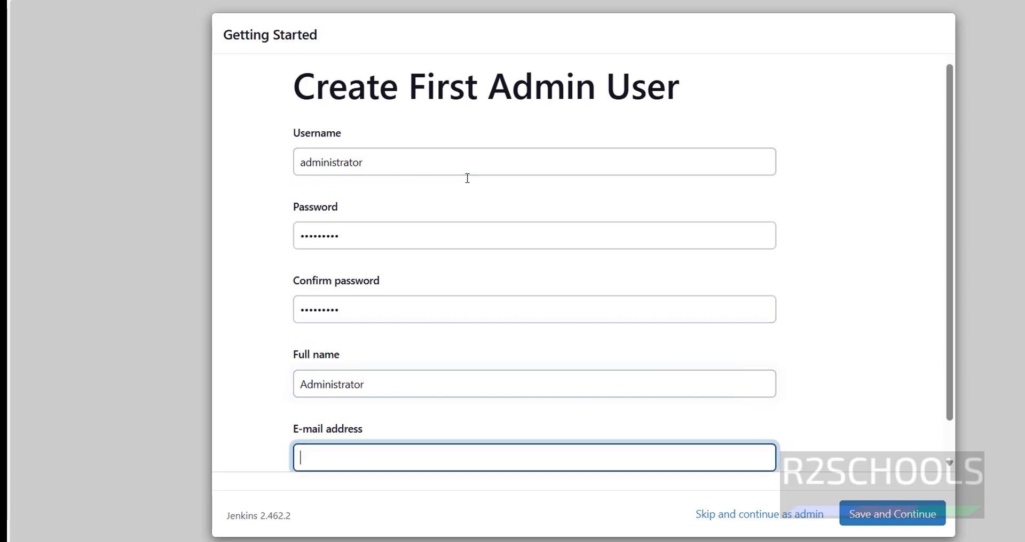
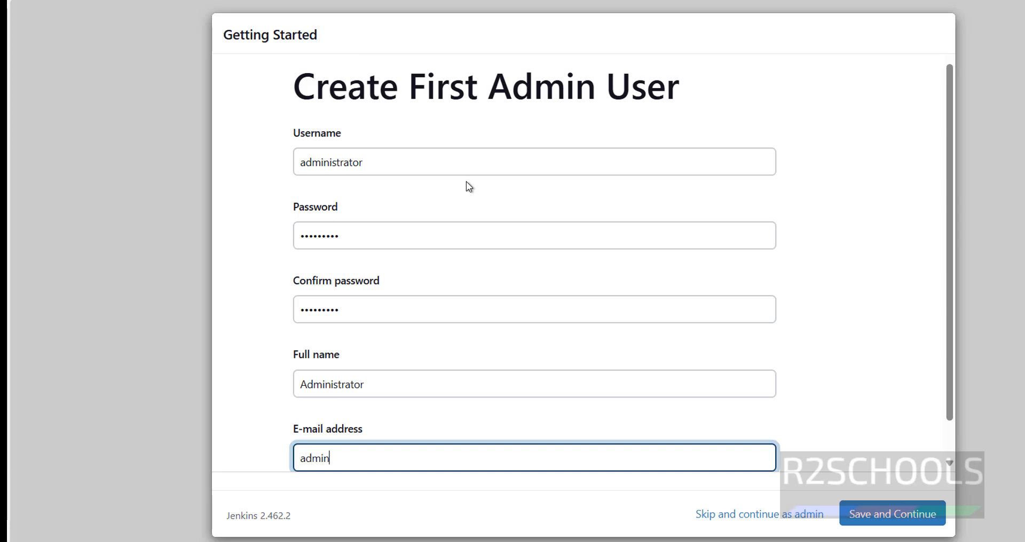
scroll(600, 312, "down", 1)
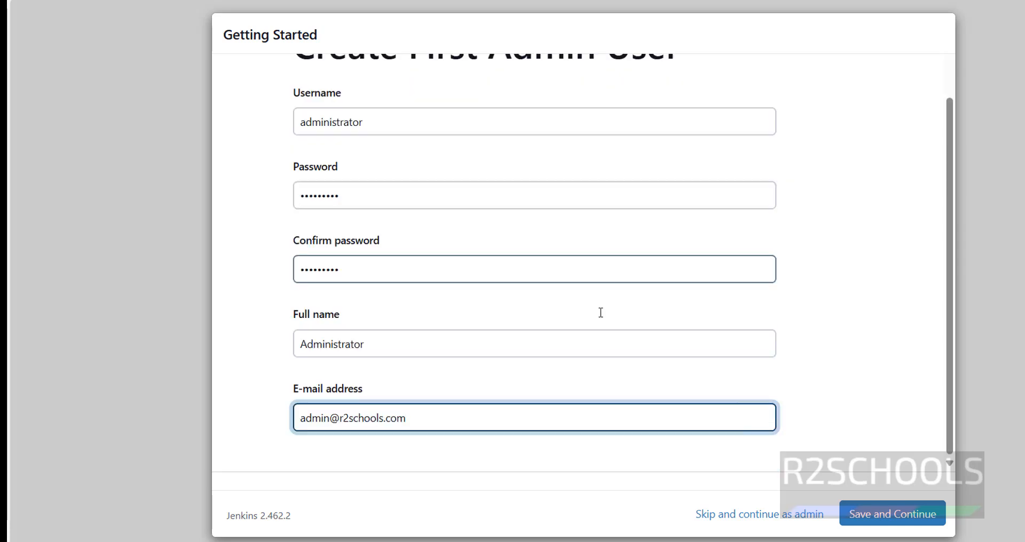
left_click(869, 507)
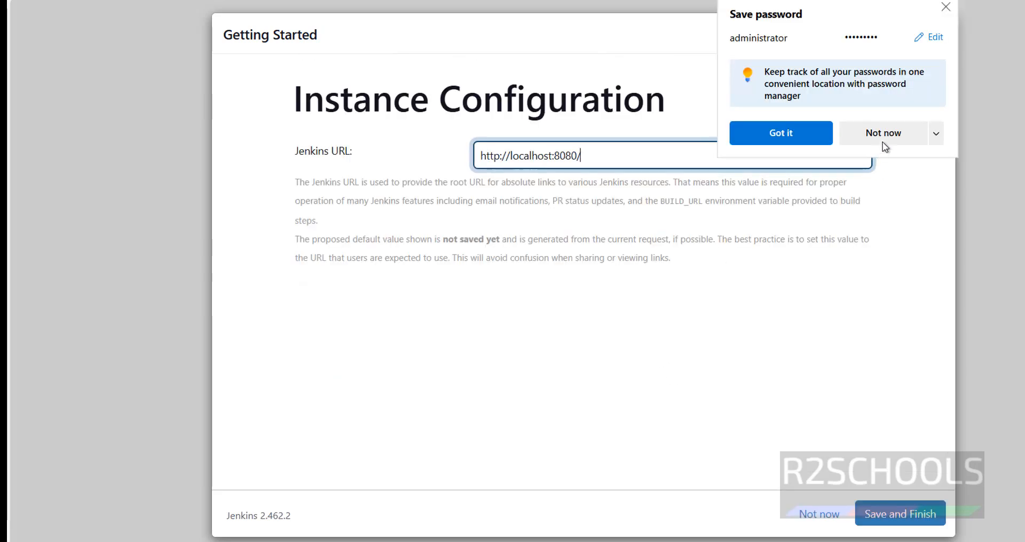
left_click(888, 140)
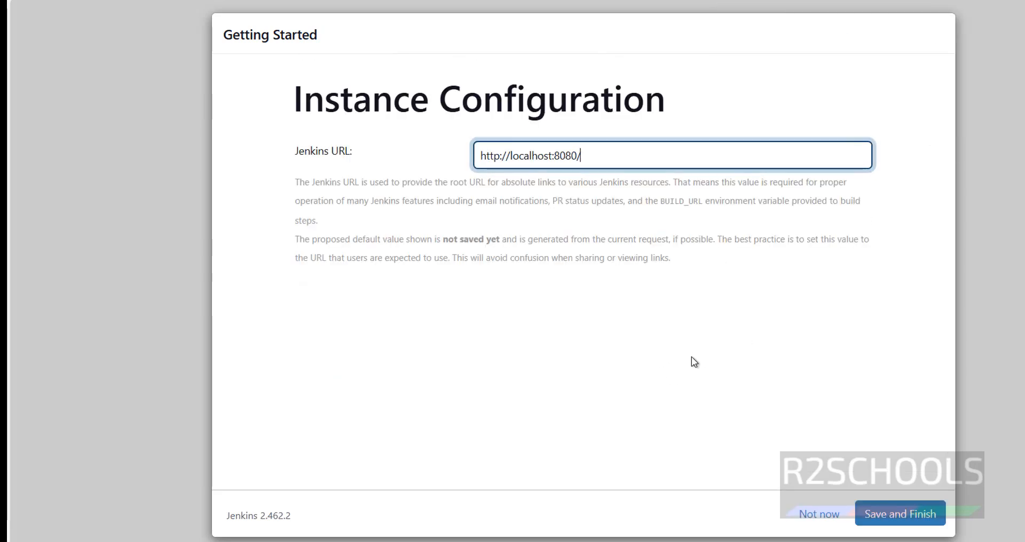
left_click(623, 159)
key("ctrl+a")
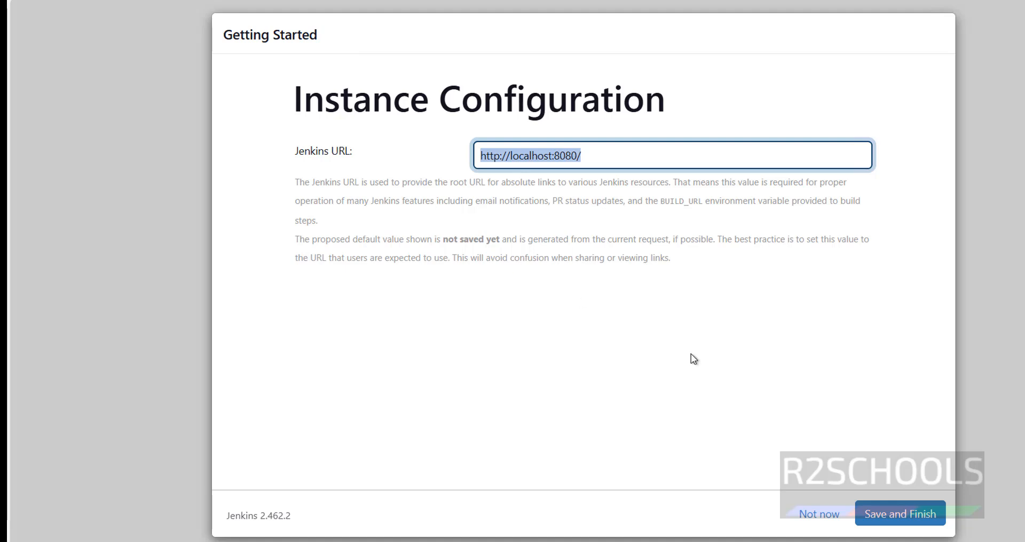
left_click(881, 512)
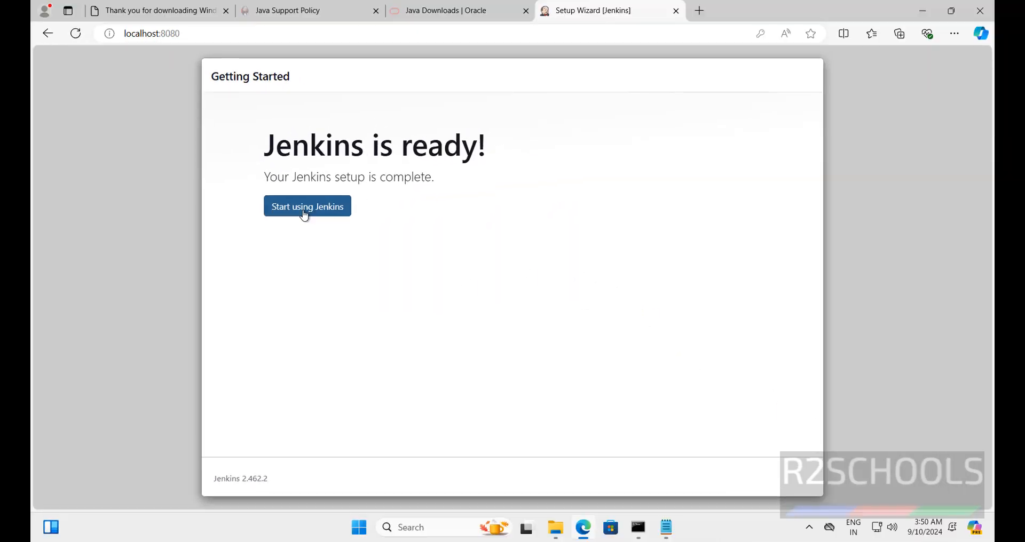
left_click(305, 213)
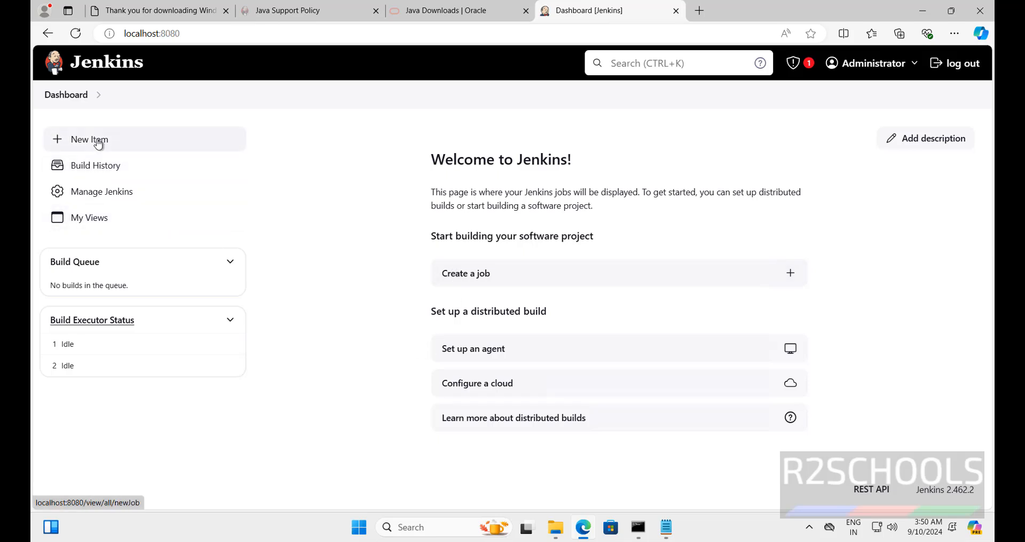
Step: Open the Manage Jenkins page and look through its configuration, security, status and troubleshooting sections
left_click(80, 198)
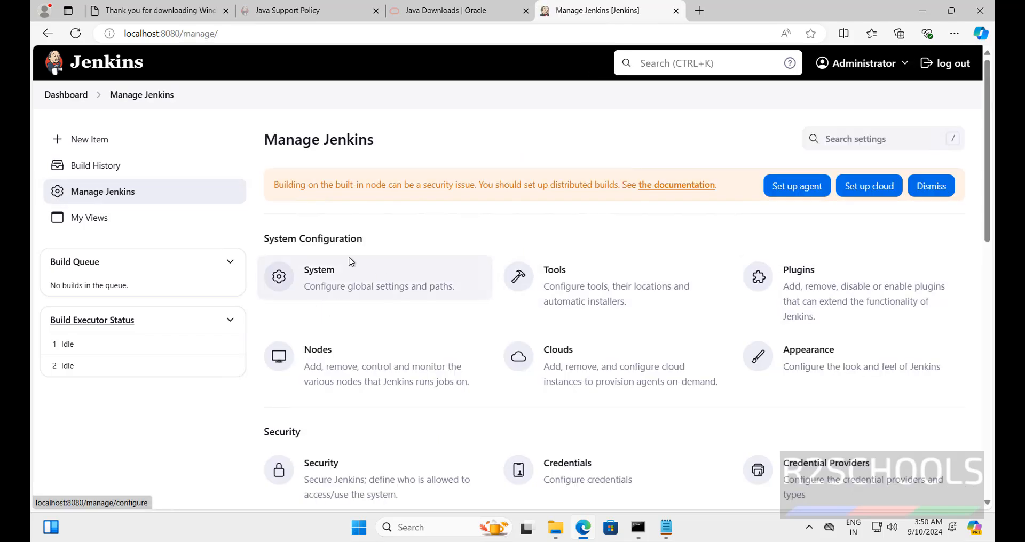
scroll(380, 316, "down", 7)
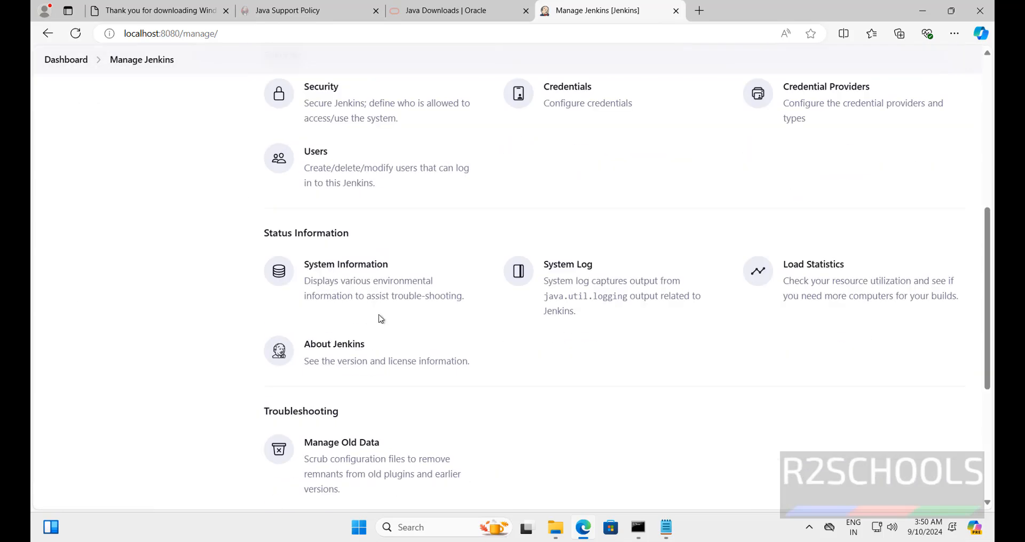
scroll(384, 359, "up", 6)
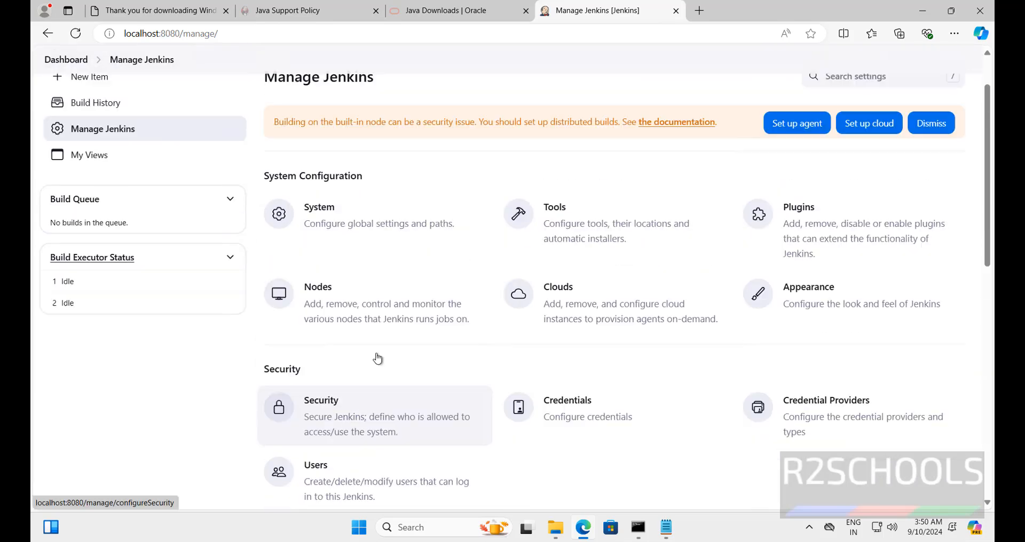
scroll(378, 358, "up", 1)
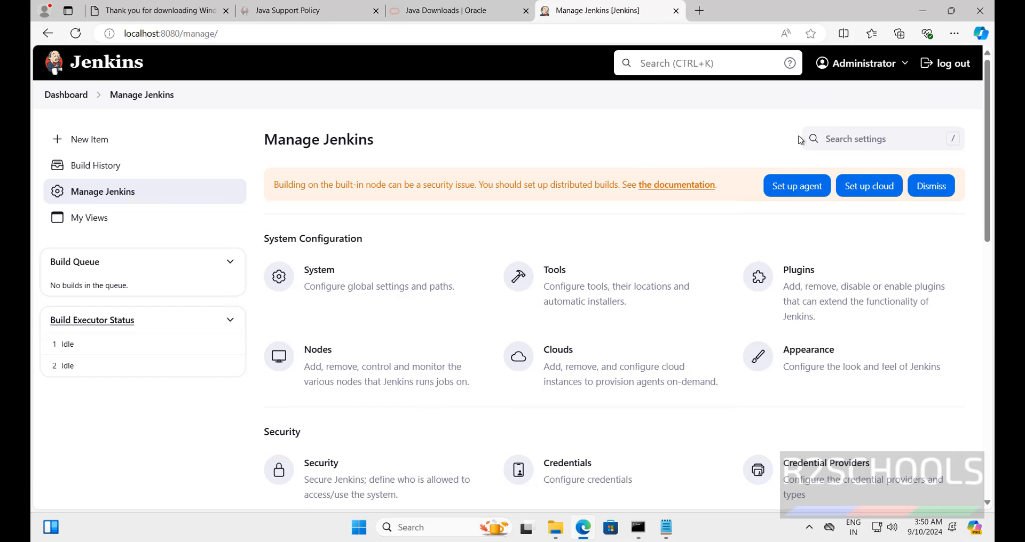